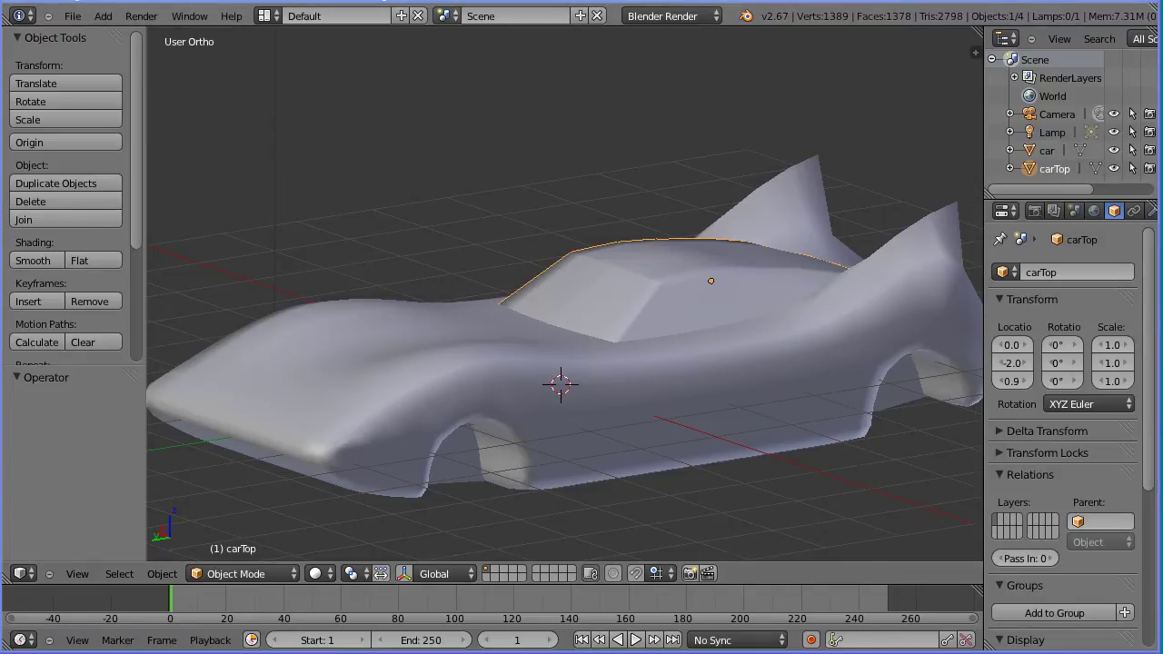
# Switch the render engine to Cycles Render and widen the Properties panel
pyautogui.click(681, 18)
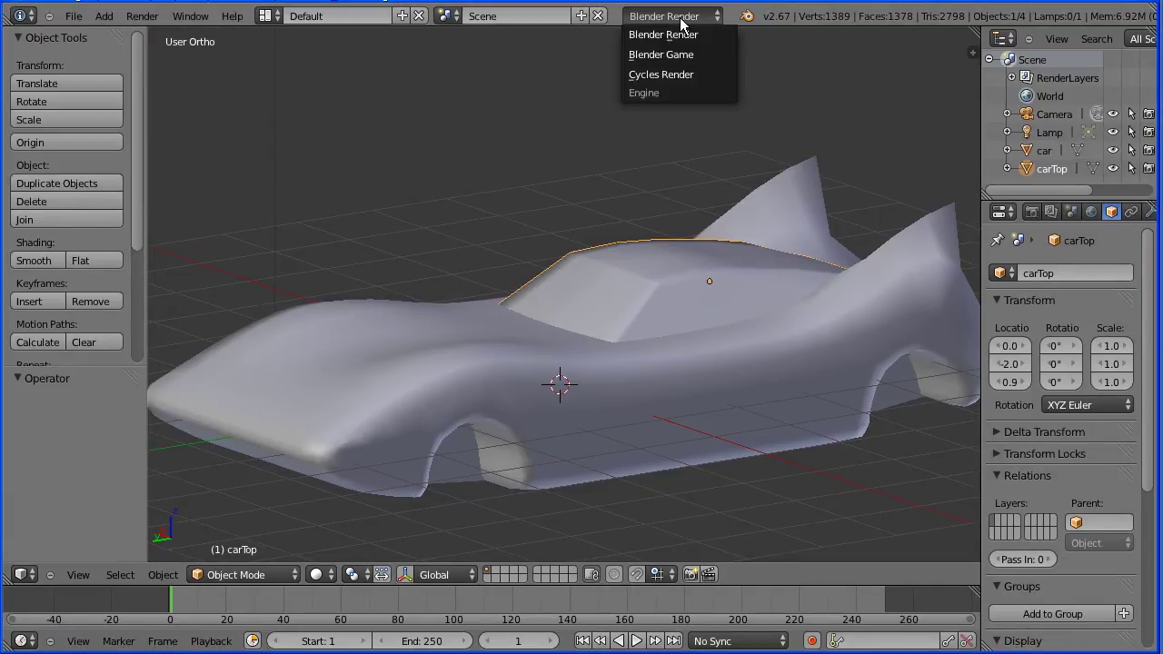
pyautogui.click(706, 73)
pyautogui.moveTo(979, 242); pyautogui.dragTo(936, 252)
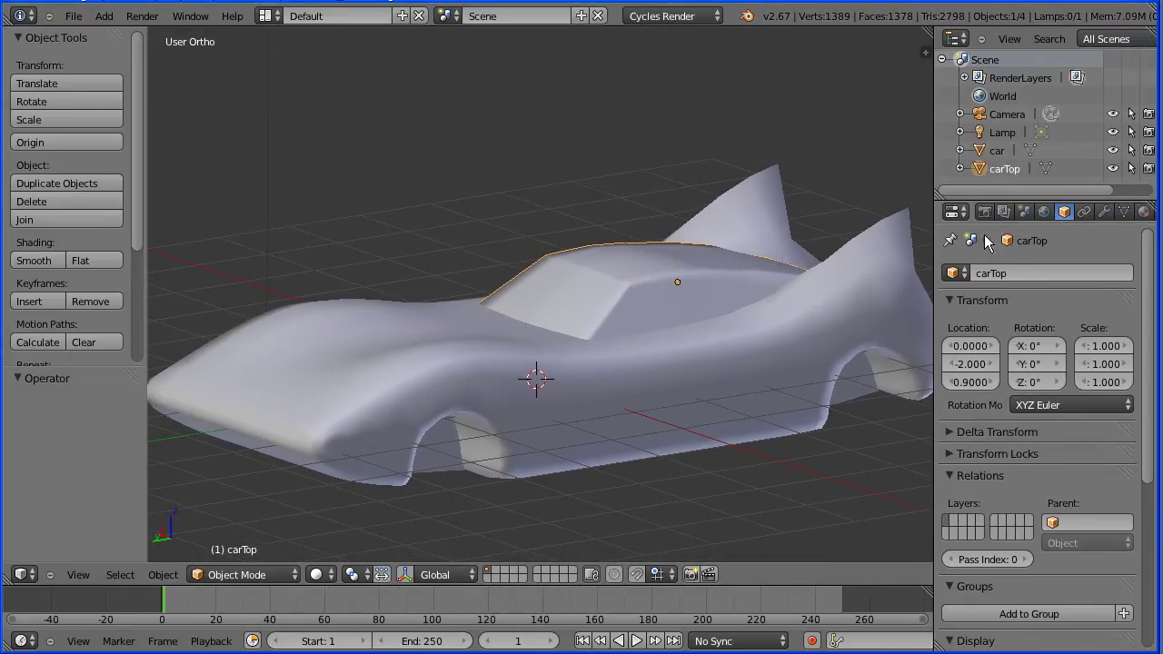
# Keep Material.001 on carTop and rename it to 'car'
pyautogui.click(1143, 211)
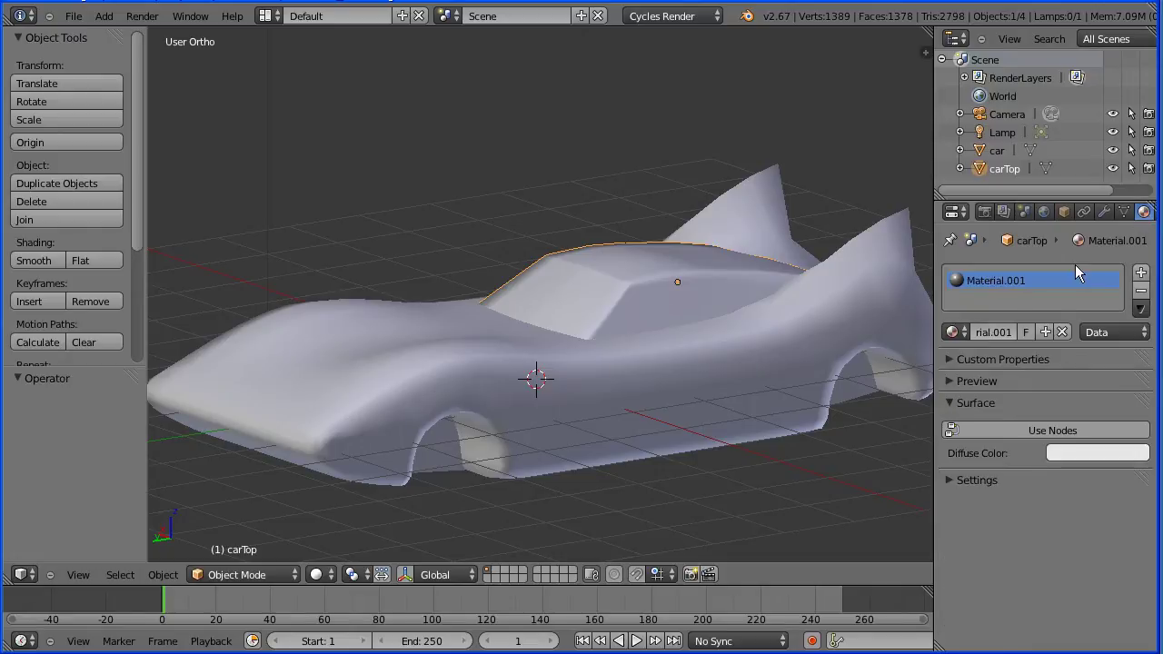
pyautogui.click(962, 330)
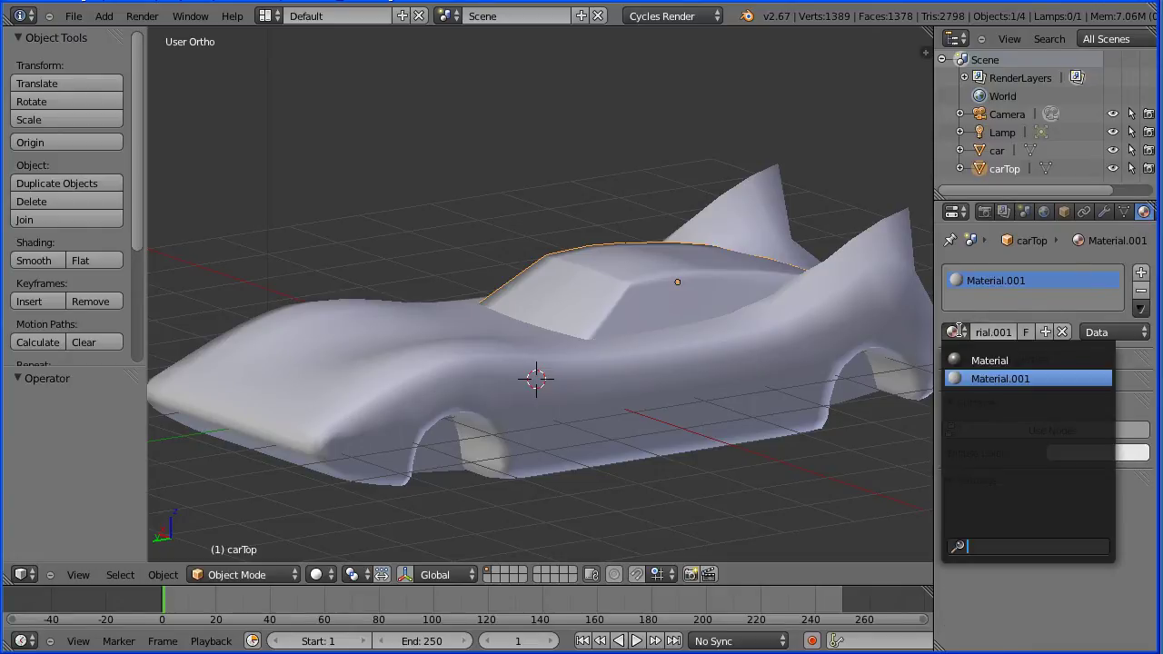
pyautogui.click(1009, 338)
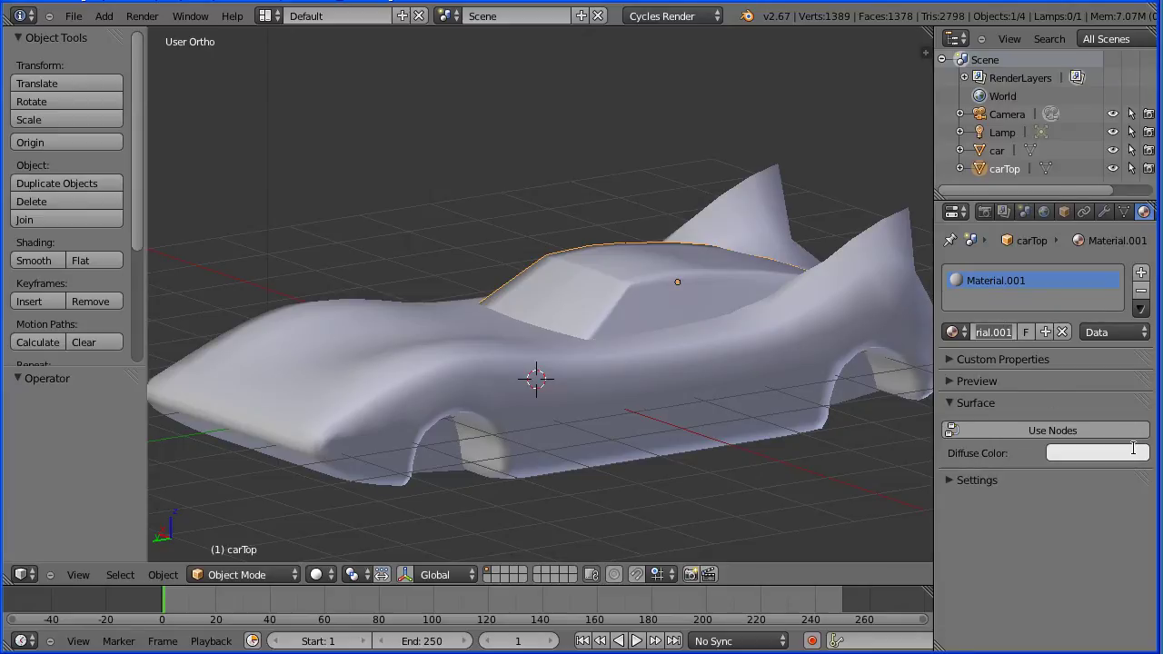
pyautogui.write('car')
pyautogui.press('Return')
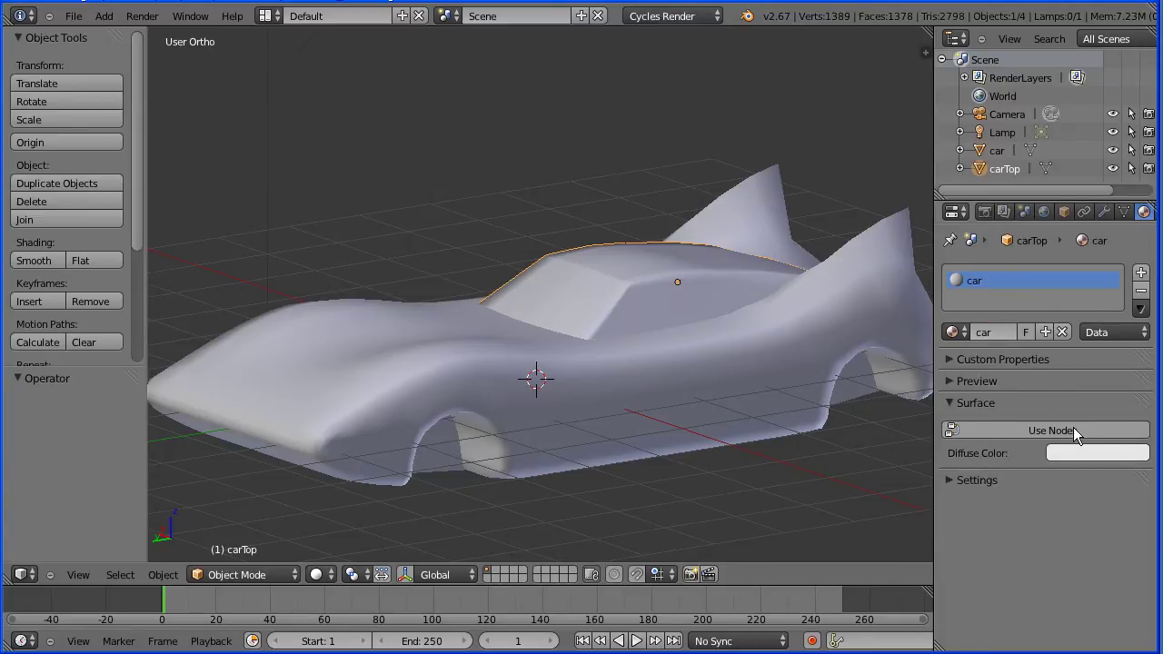
# Enable nodes for the car material and set its Diffuse BSDF colour to hex 101010
pyautogui.click(1066, 425)
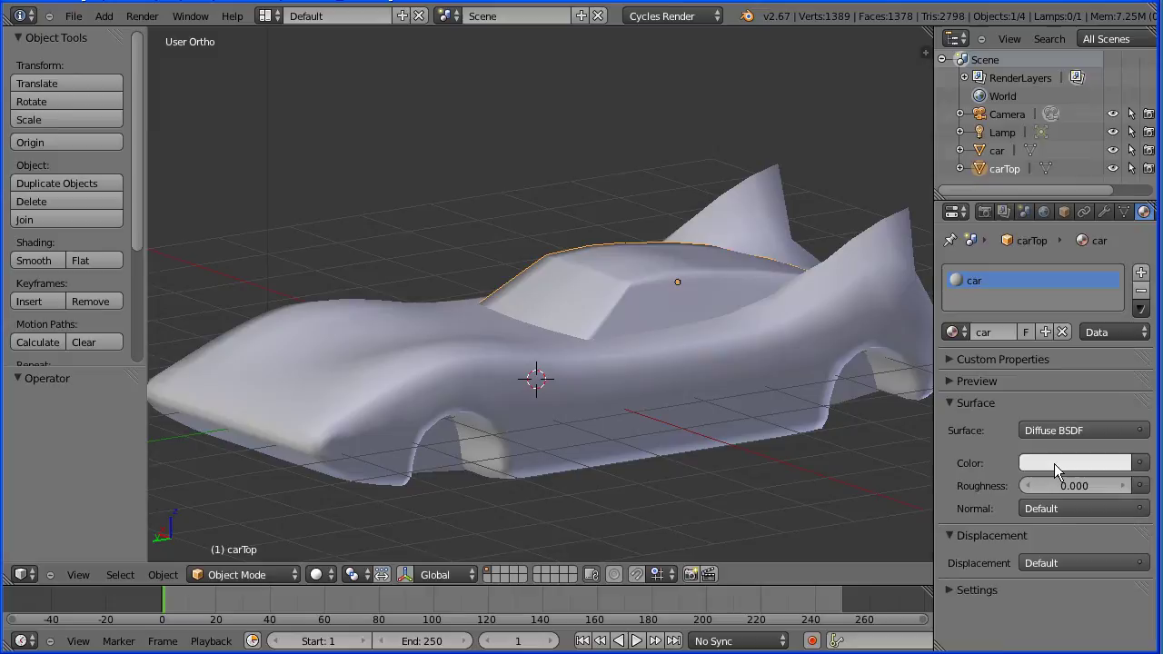
pyautogui.click(1054, 463)
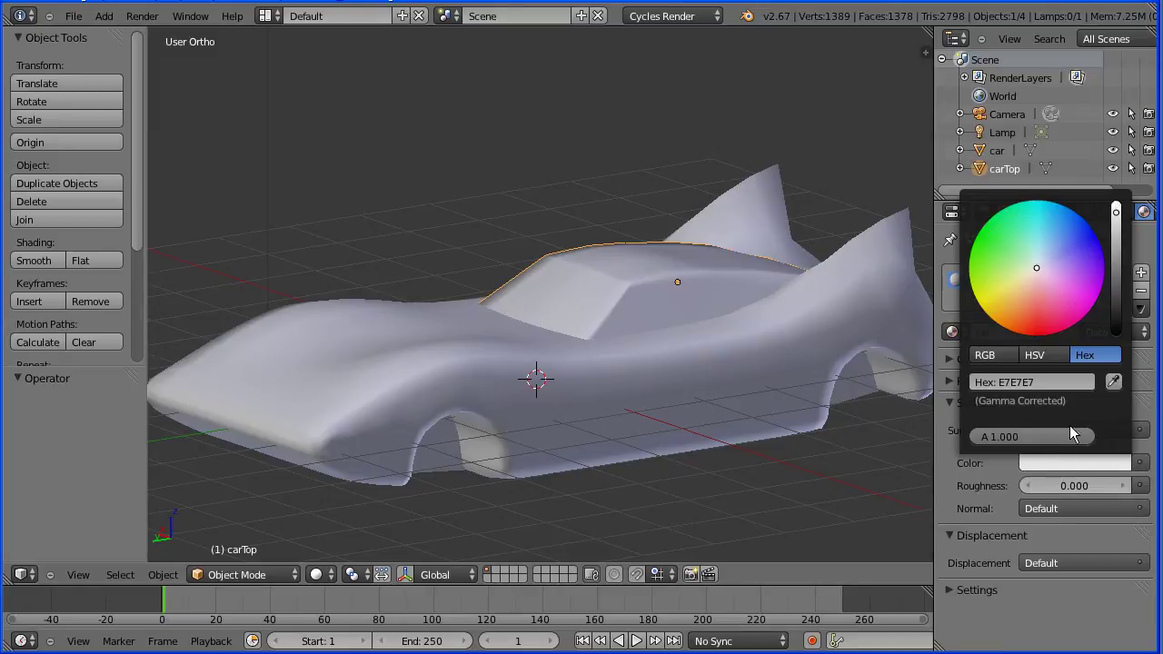
pyautogui.click(1025, 383)
pyautogui.write('101010')
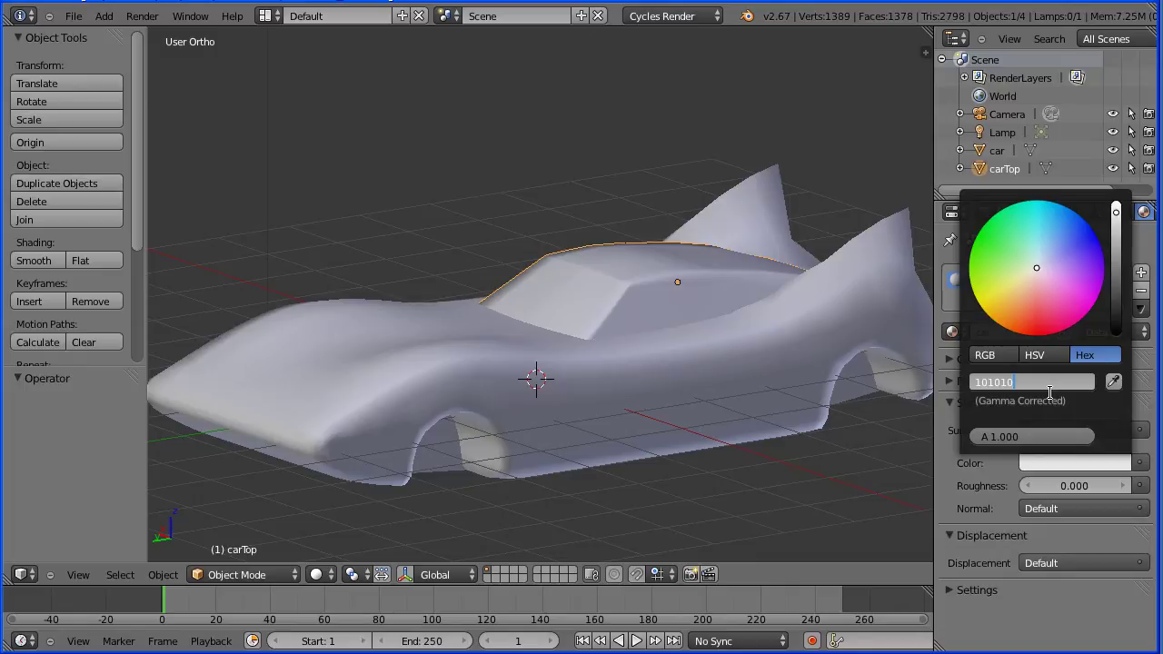
pyautogui.press('Return')
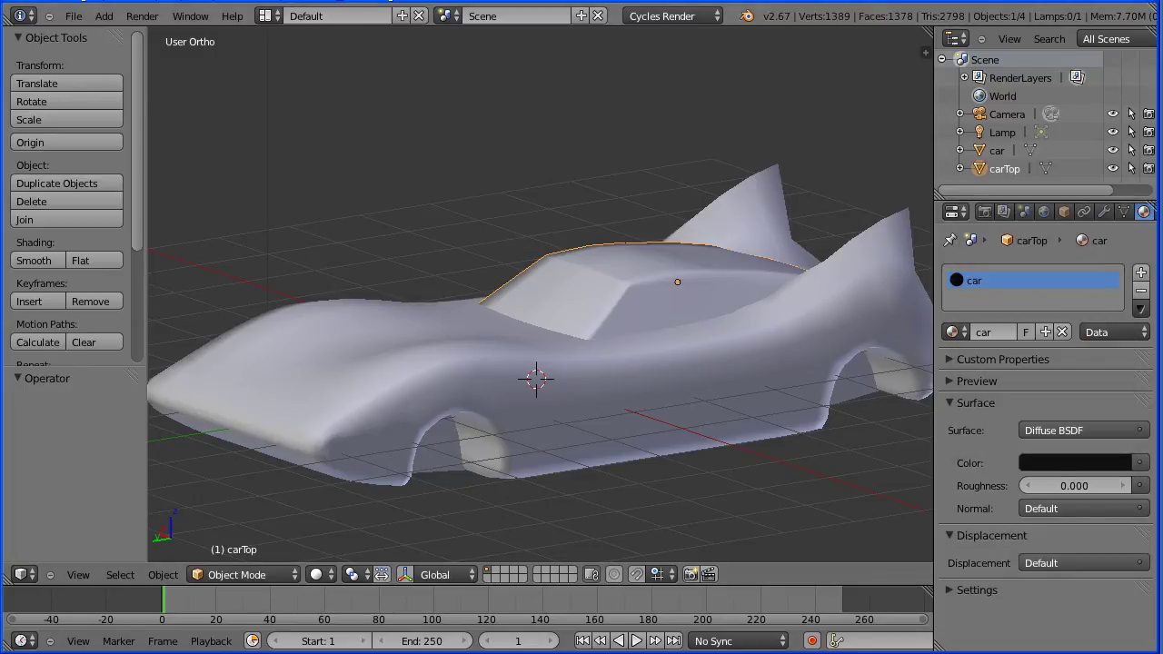
# Enter Edit Mode with face select and pick the first six cockpit window faces
pyautogui.click(255, 575)
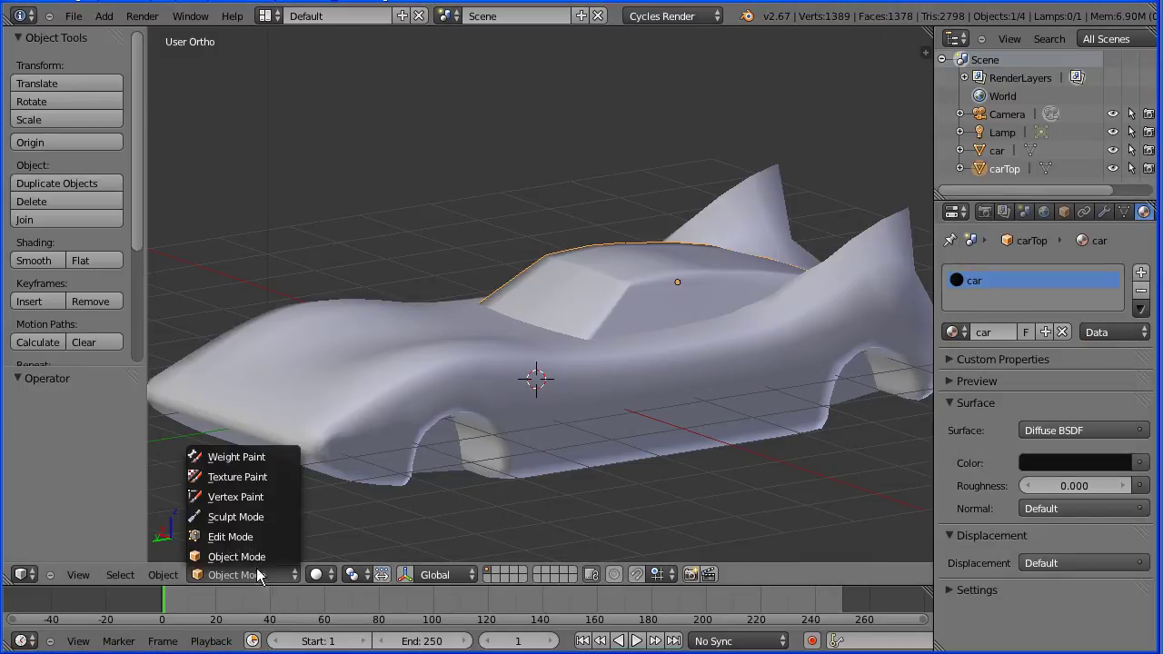
pyautogui.click(257, 539)
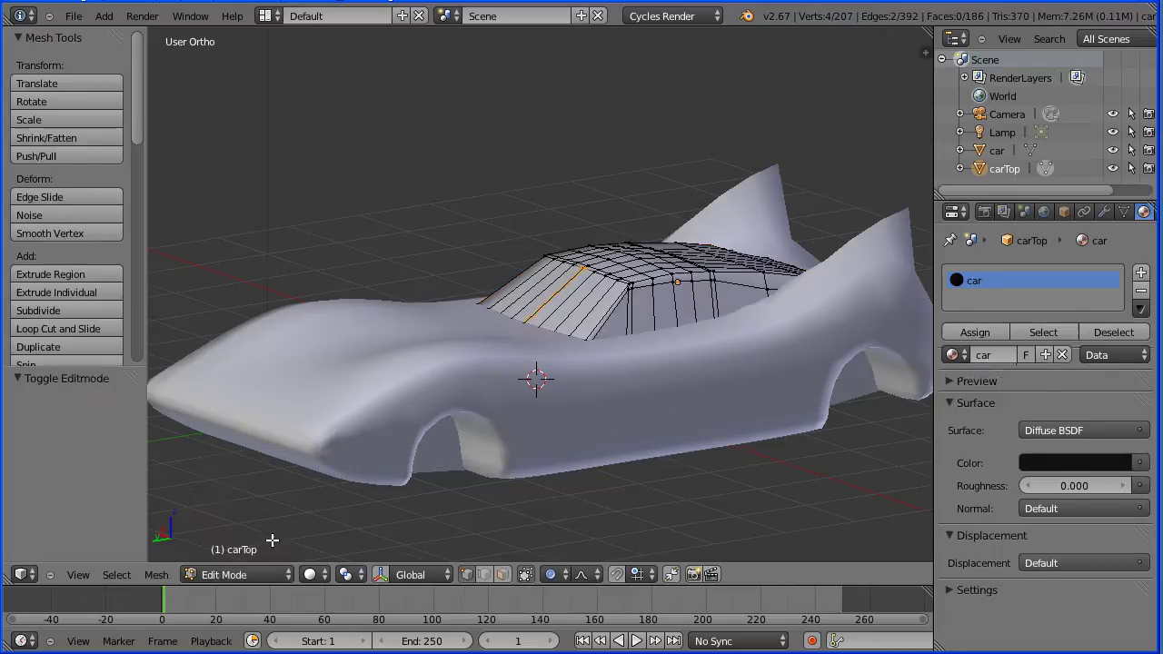
pyautogui.click(501, 575)
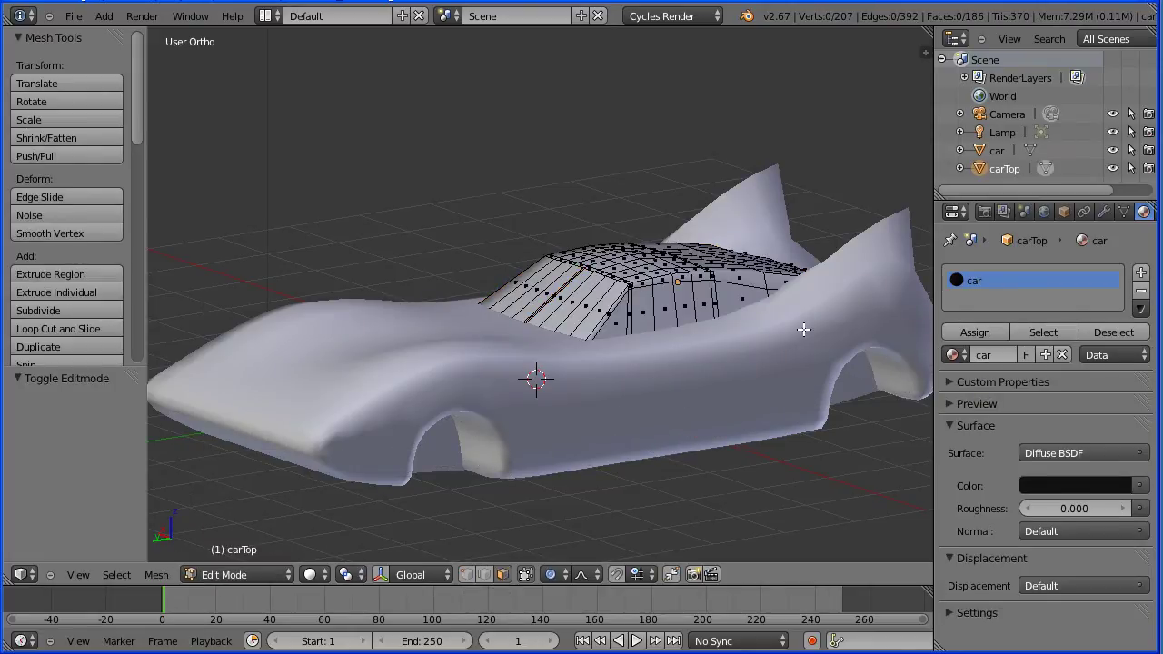
pyautogui.rightClick(745, 291)
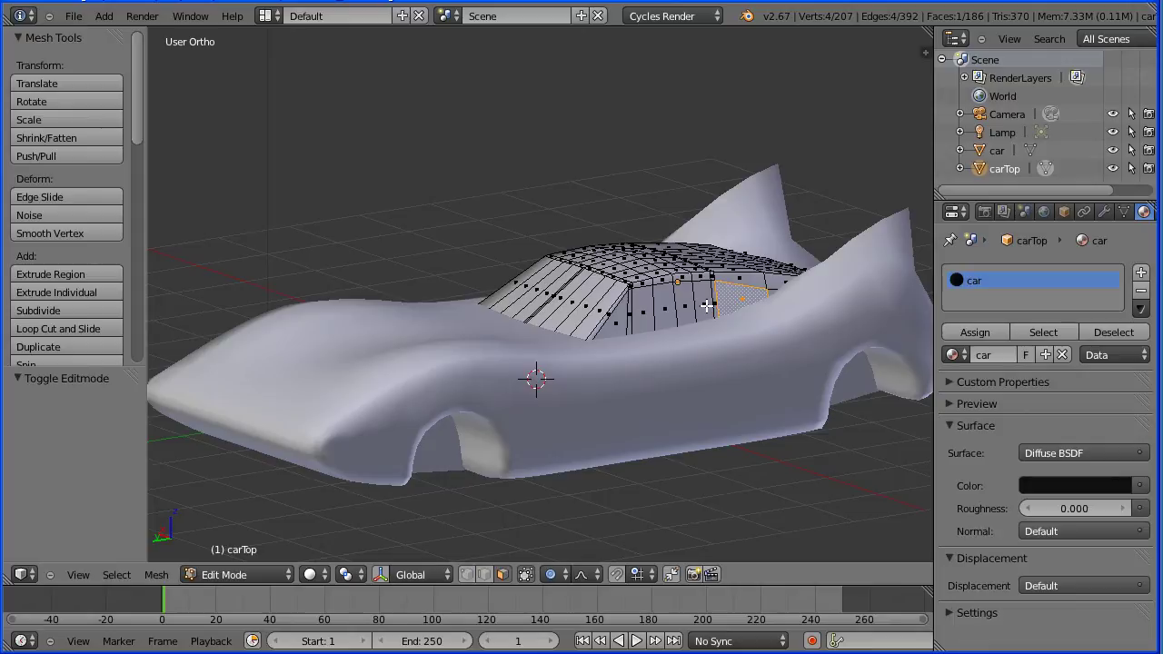
pyautogui.keyDown('shift'); pyautogui.rightClick(705, 305); pyautogui.keyUp('shift')
pyautogui.keyDown('shift'); pyautogui.rightClick(685, 307); pyautogui.keyUp('shift')
pyautogui.keyDown('shift'); pyautogui.rightClick(668, 321); pyautogui.keyUp('shift')
pyautogui.keyDown('shift'); pyautogui.rightClick(646, 321); pyautogui.keyUp('shift')
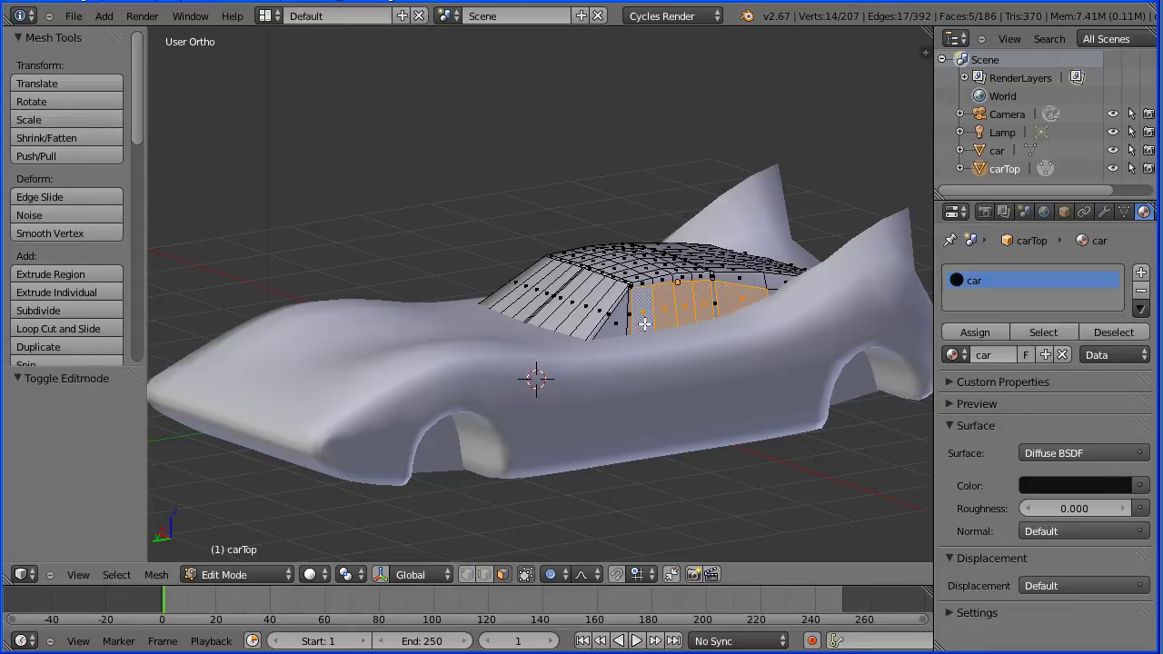
pyautogui.keyDown('shift'); pyautogui.rightClick(614, 327); pyautogui.keyUp('shift')
# Viewing down into the cockpit, add eight back window faces to the selection
pyautogui.moveTo(387, 236); pyautogui.dragTo(515, 257, button='middle')
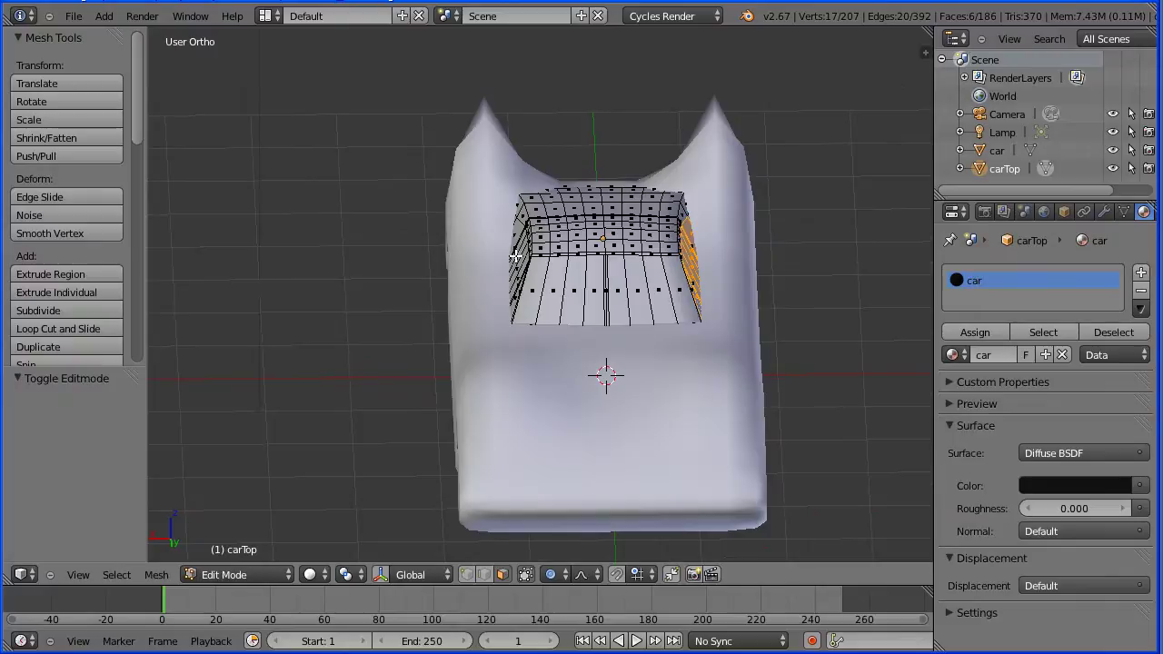
pyautogui.keyDown('shift'); pyautogui.rightClick(676, 298); pyautogui.keyUp('shift')
pyautogui.keyDown('shift'); pyautogui.rightClick(650, 303); pyautogui.keyUp('shift')
pyautogui.keyDown('shift'); pyautogui.rightClick(636, 305); pyautogui.keyUp('shift')
pyautogui.keyDown('shift'); pyautogui.rightClick(621, 310); pyautogui.keyUp('shift')
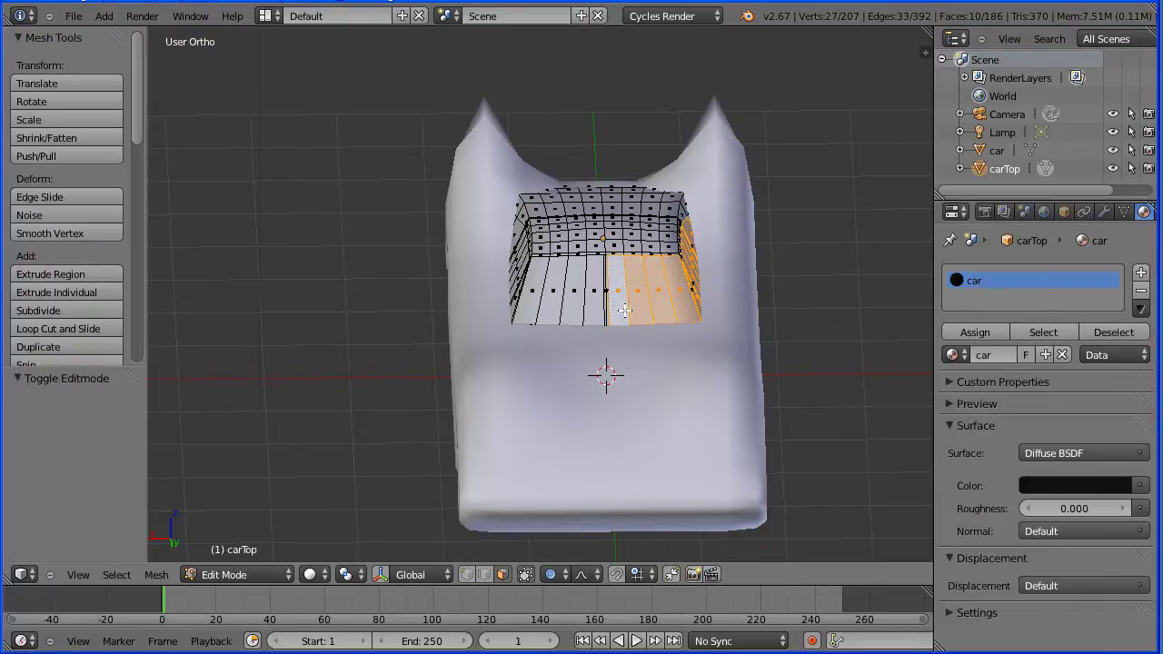
pyautogui.keyDown('shift'); pyautogui.rightClick(590, 312); pyautogui.keyUp('shift')
pyautogui.keyDown('shift'); pyautogui.rightClick(576, 309); pyautogui.keyUp('shift')
pyautogui.keyDown('shift'); pyautogui.rightClick(556, 307); pyautogui.keyUp('shift')
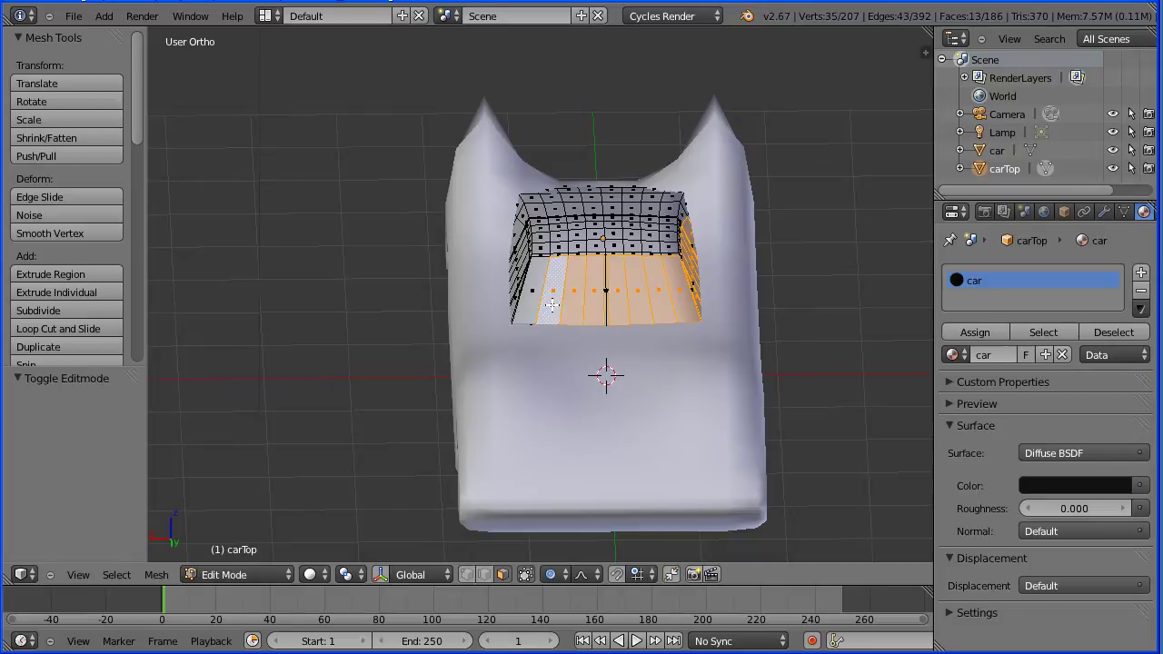
pyautogui.keyDown('shift'); pyautogui.rightClick(532, 306); pyautogui.keyUp('shift')
# From the side view, add the remaining six window faces to the selection
pyautogui.moveTo(338, 271); pyautogui.dragTo(499, 331, button='middle')
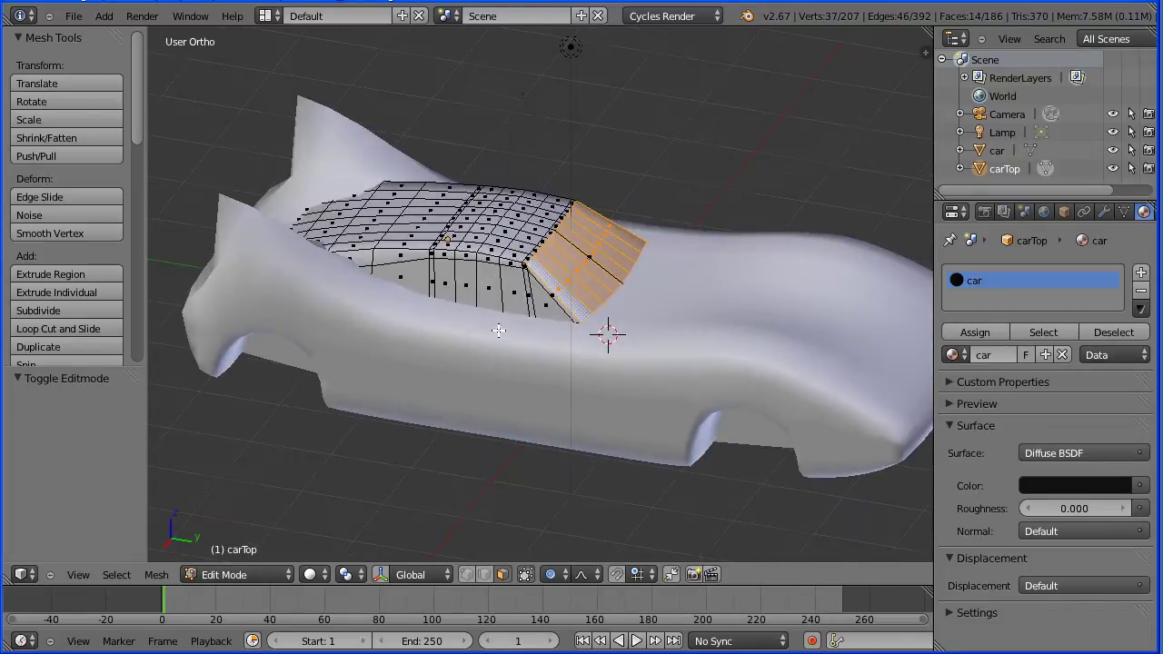
pyautogui.keyDown('shift'); pyautogui.rightClick(529, 302); pyautogui.keyUp('shift')
pyautogui.keyDown('shift'); pyautogui.rightClick(509, 295); pyautogui.keyUp('shift')
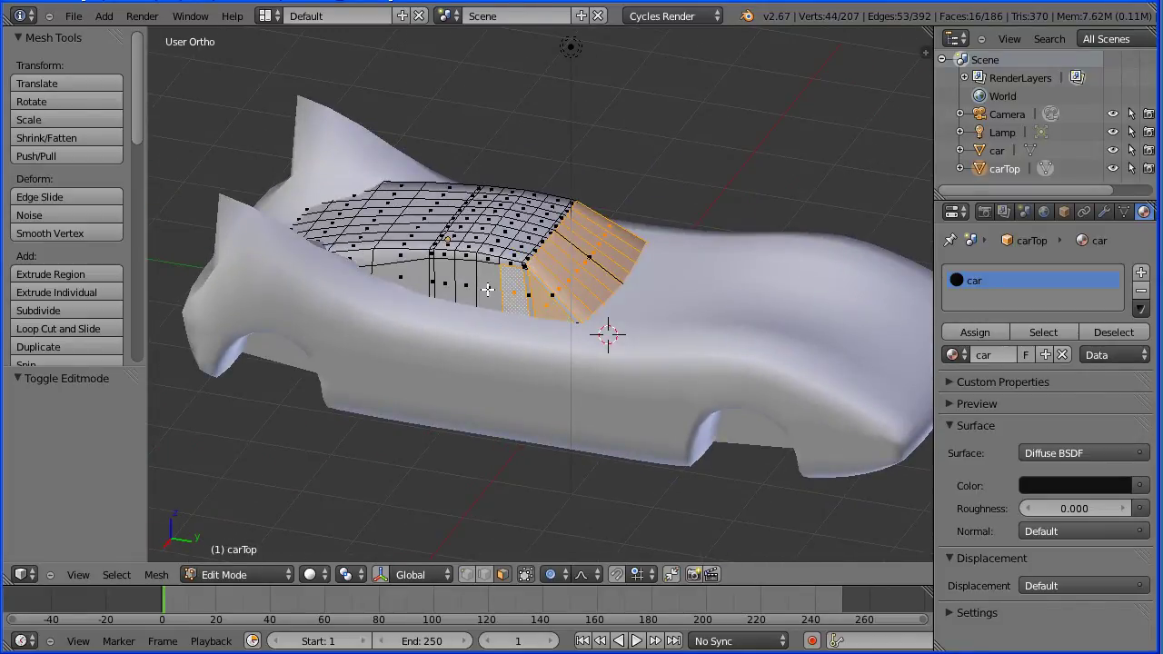
pyautogui.keyDown('shift'); pyautogui.rightClick(488, 289); pyautogui.keyUp('shift')
pyautogui.keyDown('shift'); pyautogui.rightClick(464, 288); pyautogui.keyUp('shift')
pyautogui.keyDown('shift'); pyautogui.rightClick(446, 287); pyautogui.keyUp('shift')
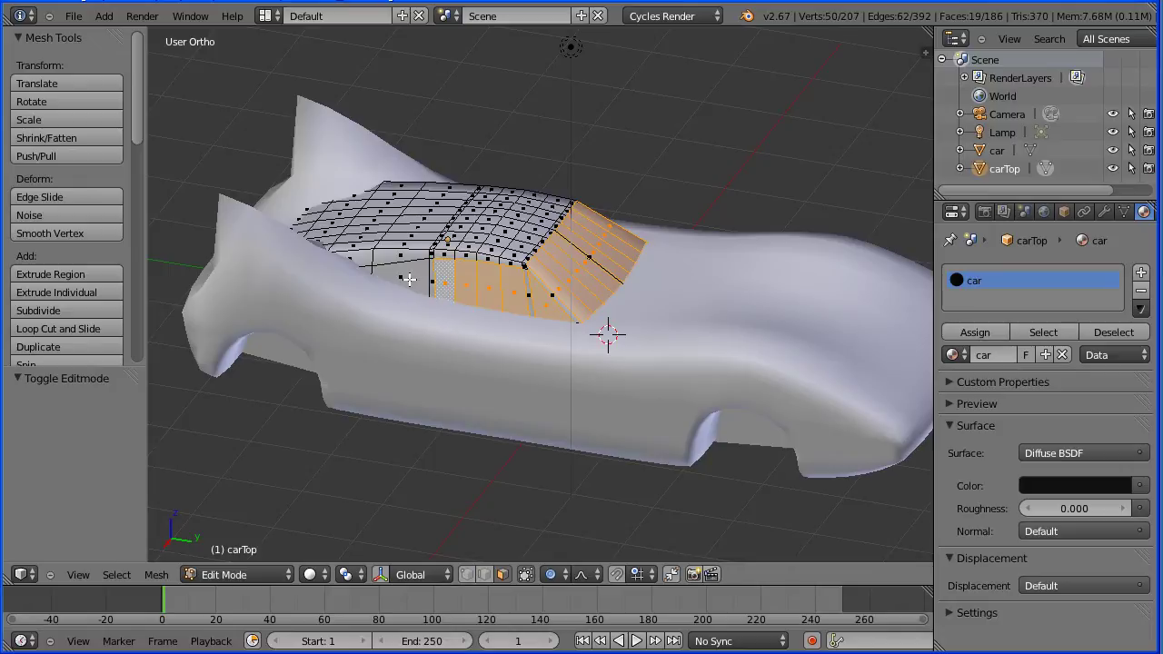
pyautogui.keyDown('shift'); pyautogui.rightClick(409, 278); pyautogui.keyUp('shift')
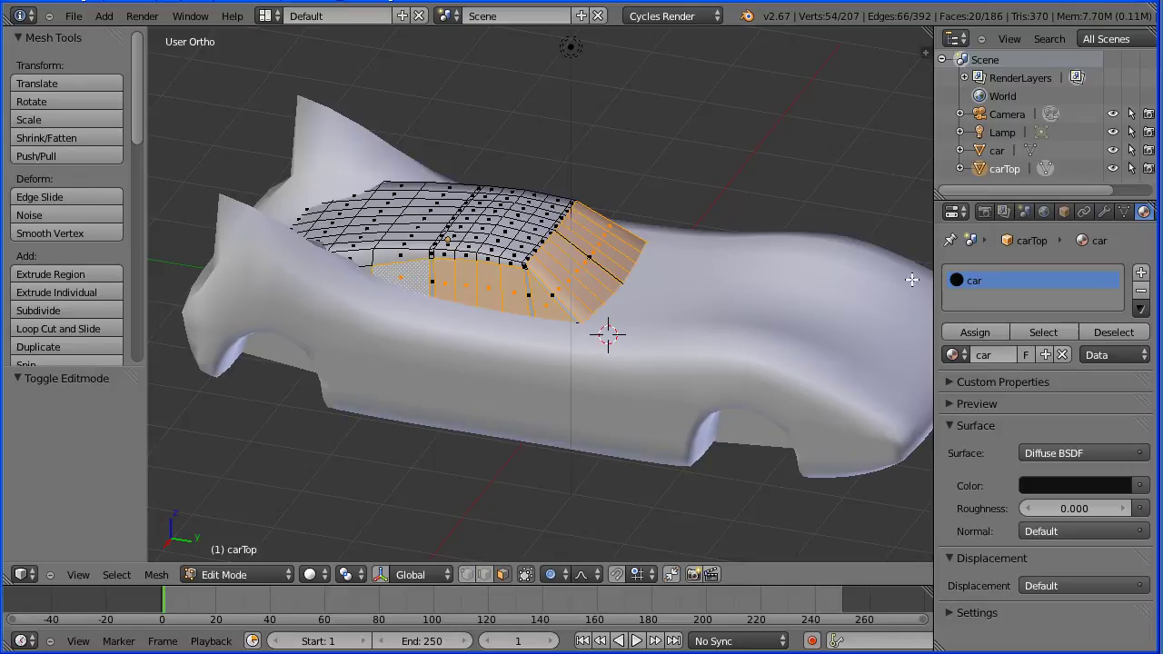
# Add a second material slot holding the unused Material, renamed to 'glass'
pyautogui.click(1140, 275)
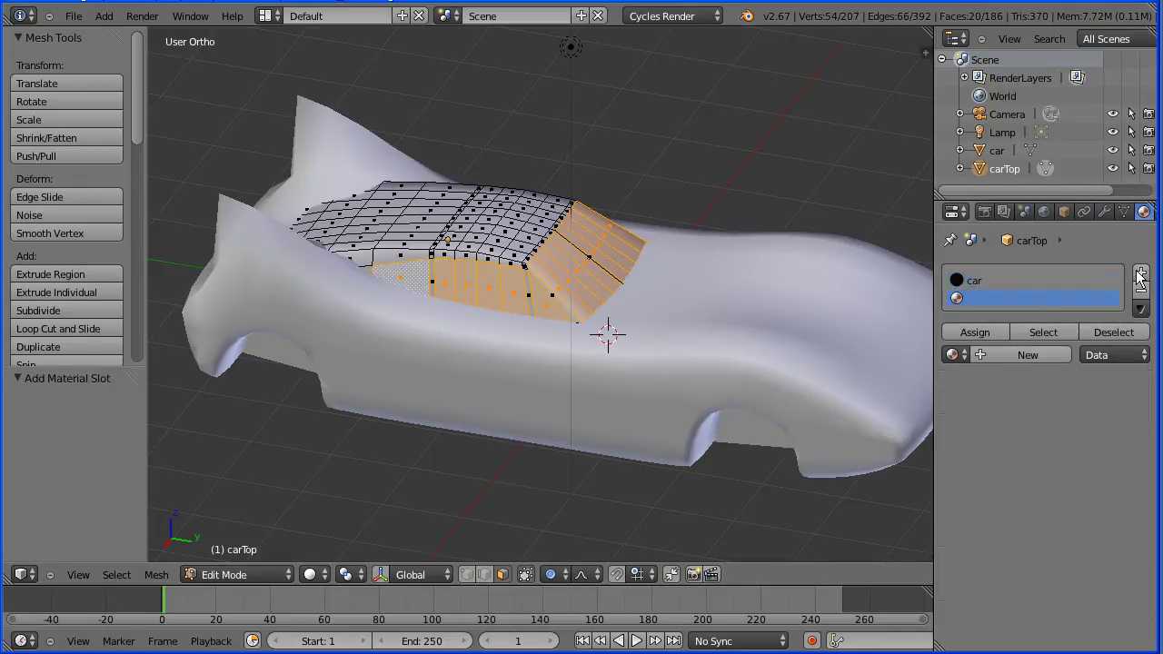
pyautogui.click(962, 354)
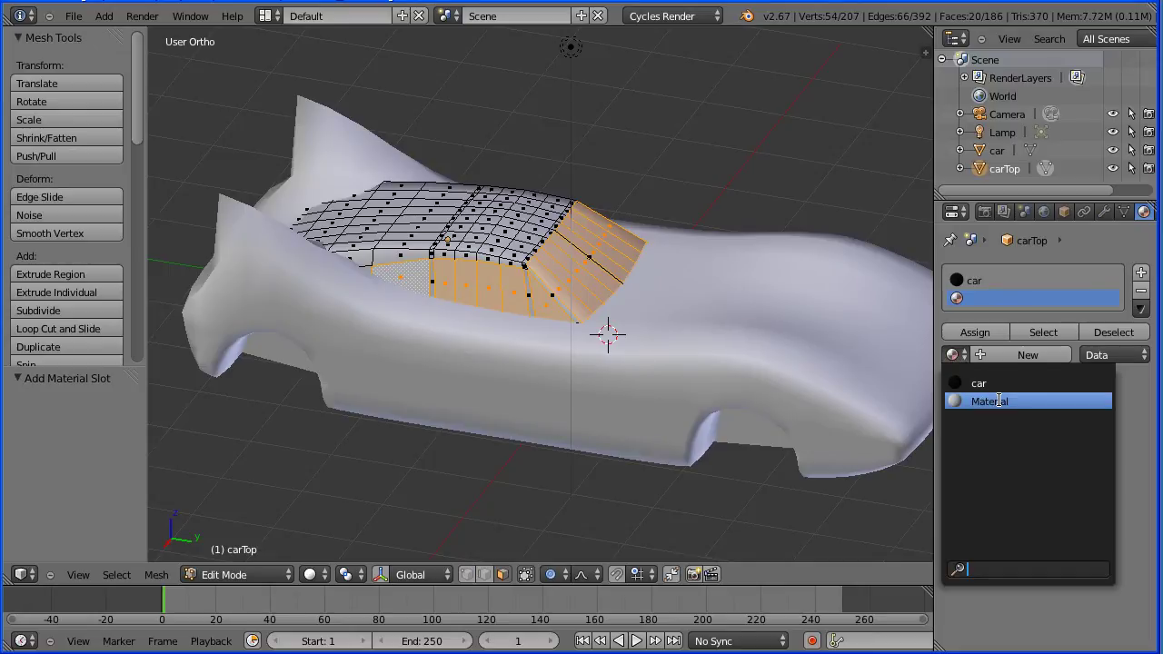
pyautogui.click(997, 401)
pyautogui.doubleClick(979, 356)
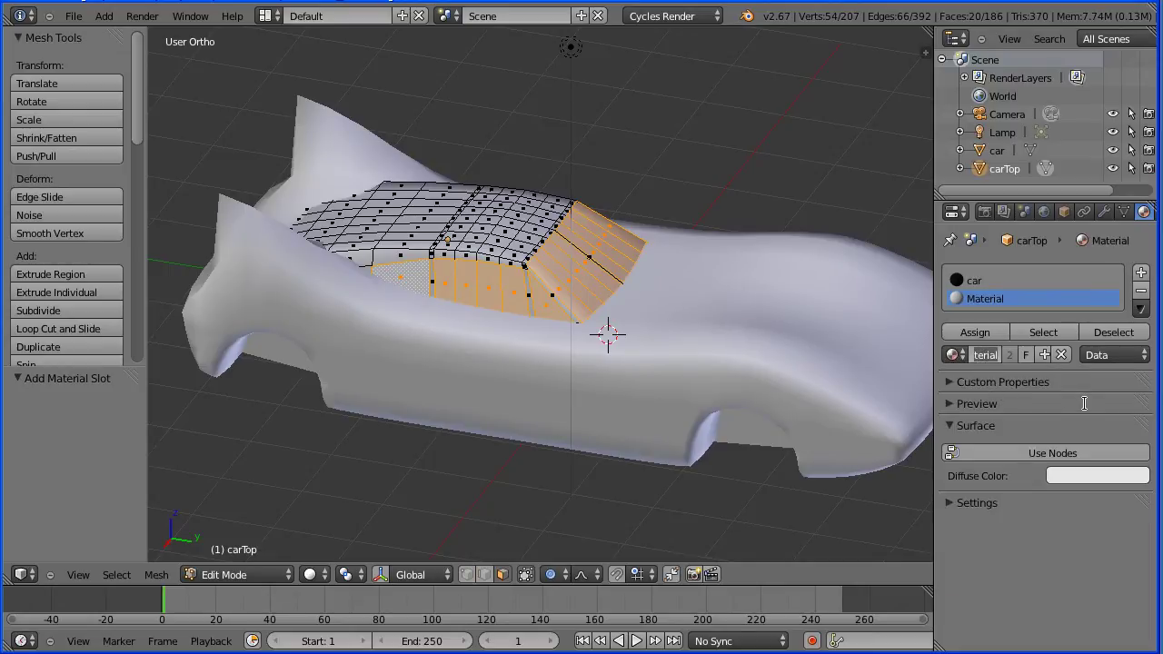
pyautogui.write('glass')
pyautogui.press('Return')
# Give glass node shading with dark teal hex 003838 and assign it to the window faces
pyautogui.click(1060, 446)
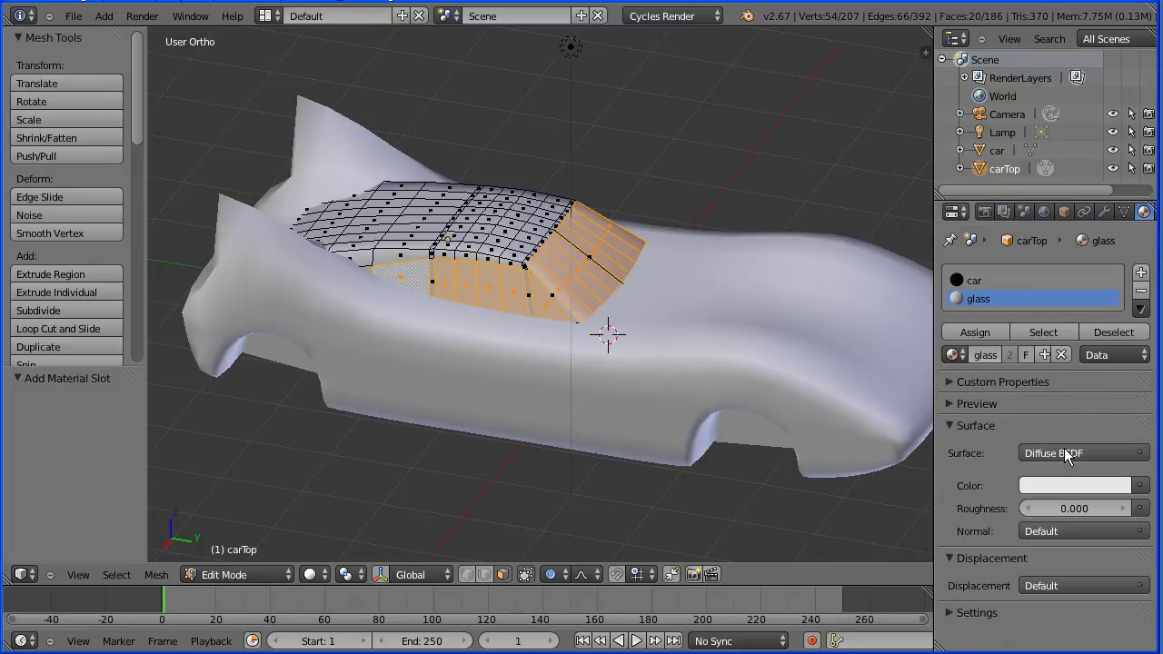
pyautogui.click(1075, 485)
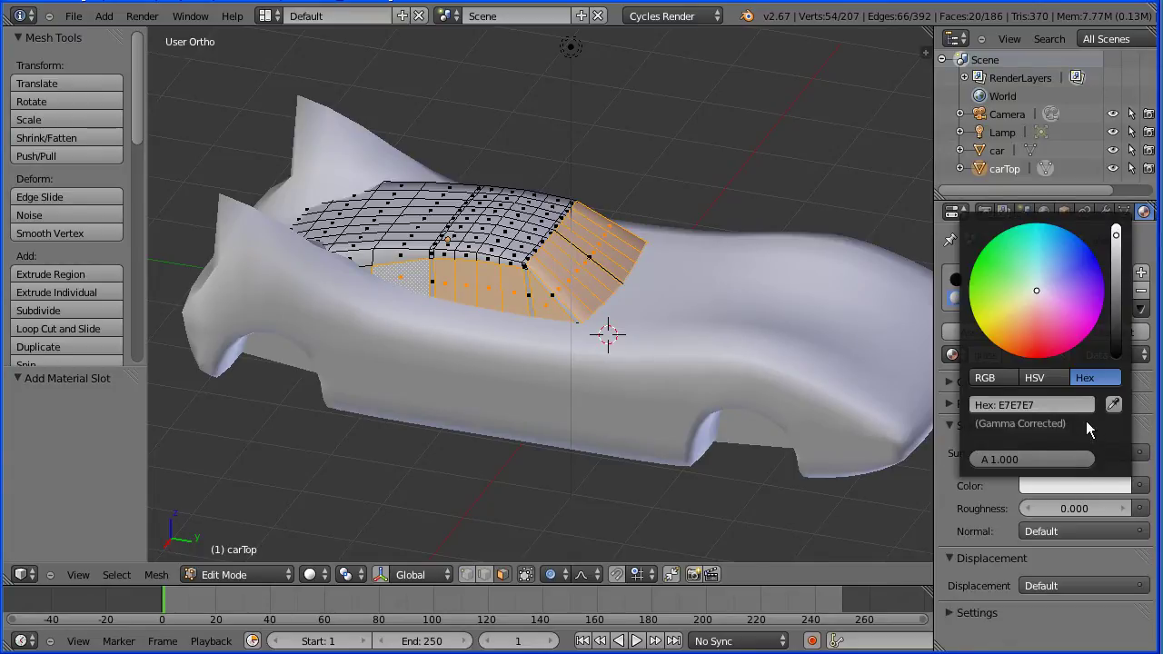
pyautogui.click(1008, 403)
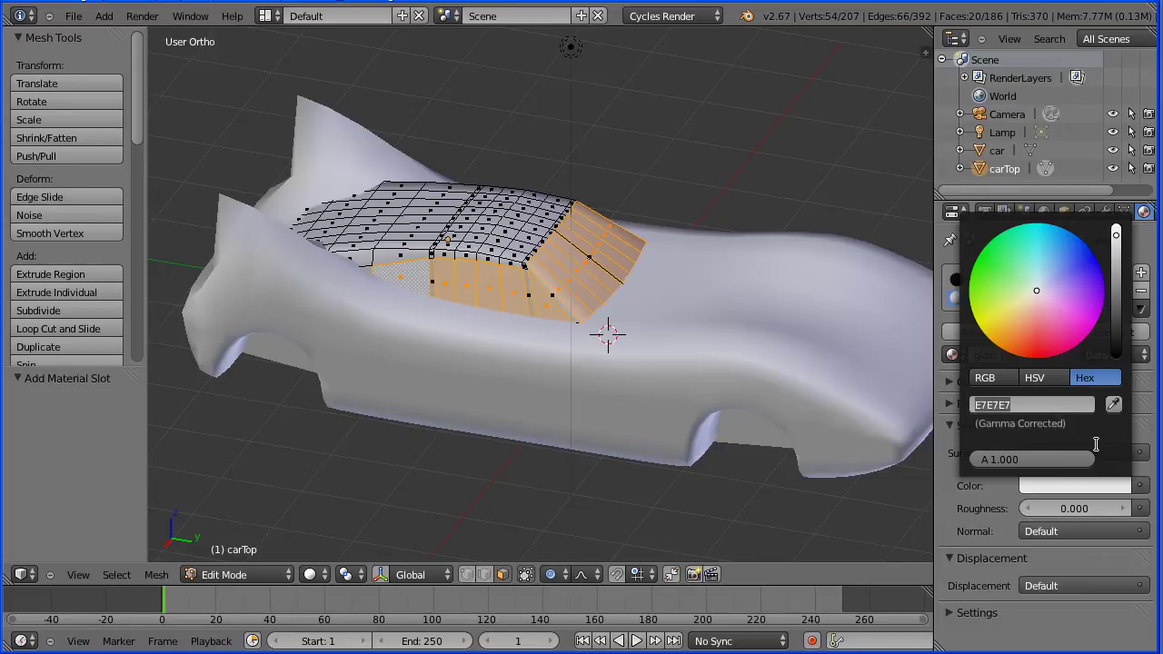
pyautogui.write('003838')
pyautogui.press('Return')
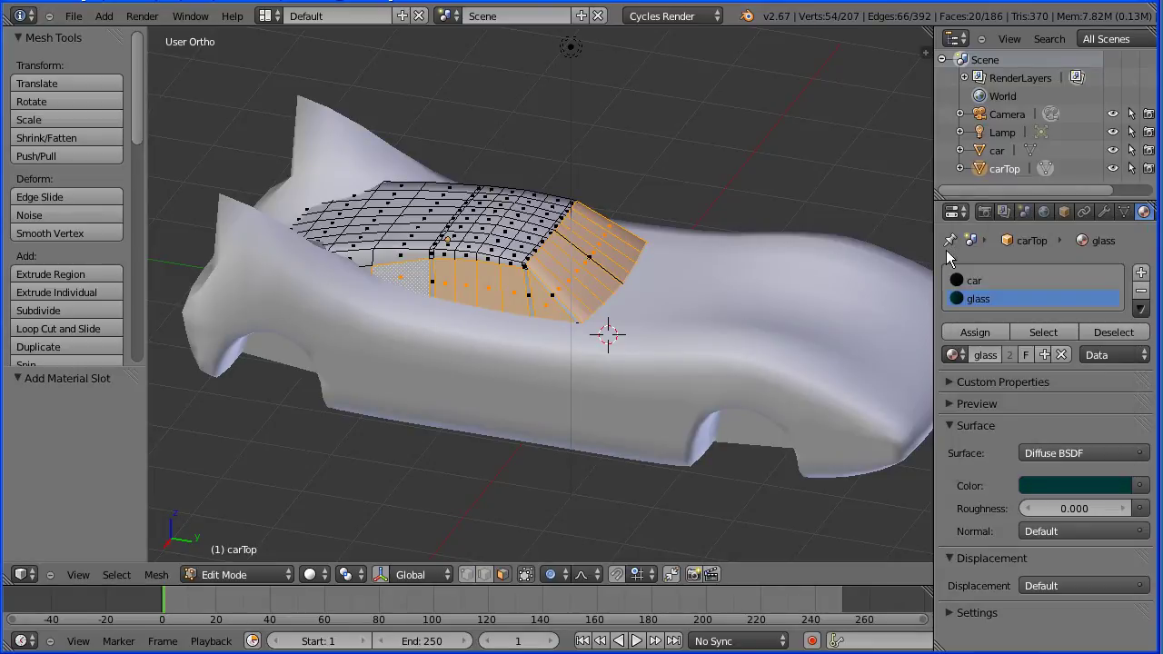
pyautogui.click(973, 332)
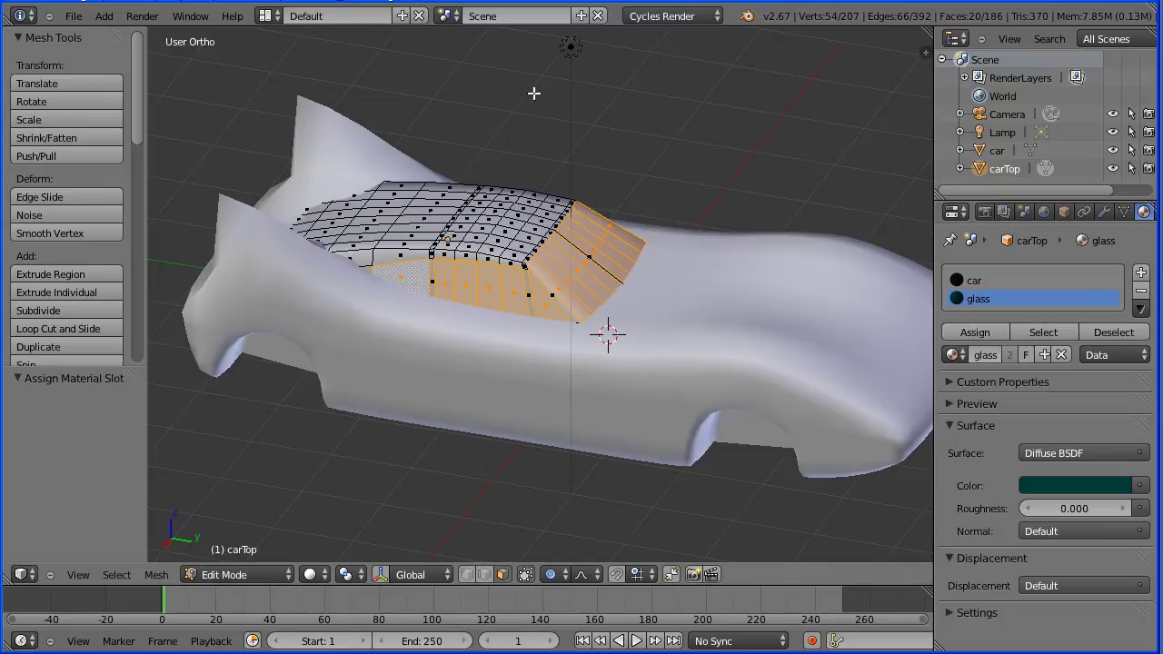
# Preview materials in the viewport and return to Object Mode
pyautogui.press('Tab')
pyautogui.press('Tab')
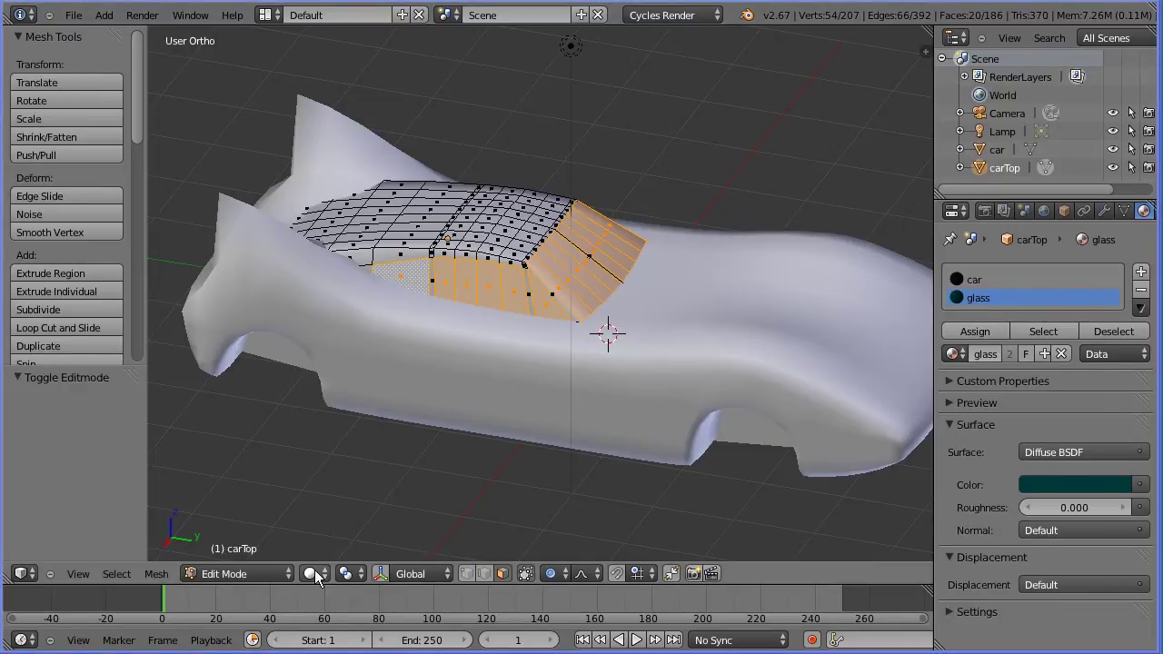
pyautogui.click(312, 574)
pyautogui.click(382, 477)
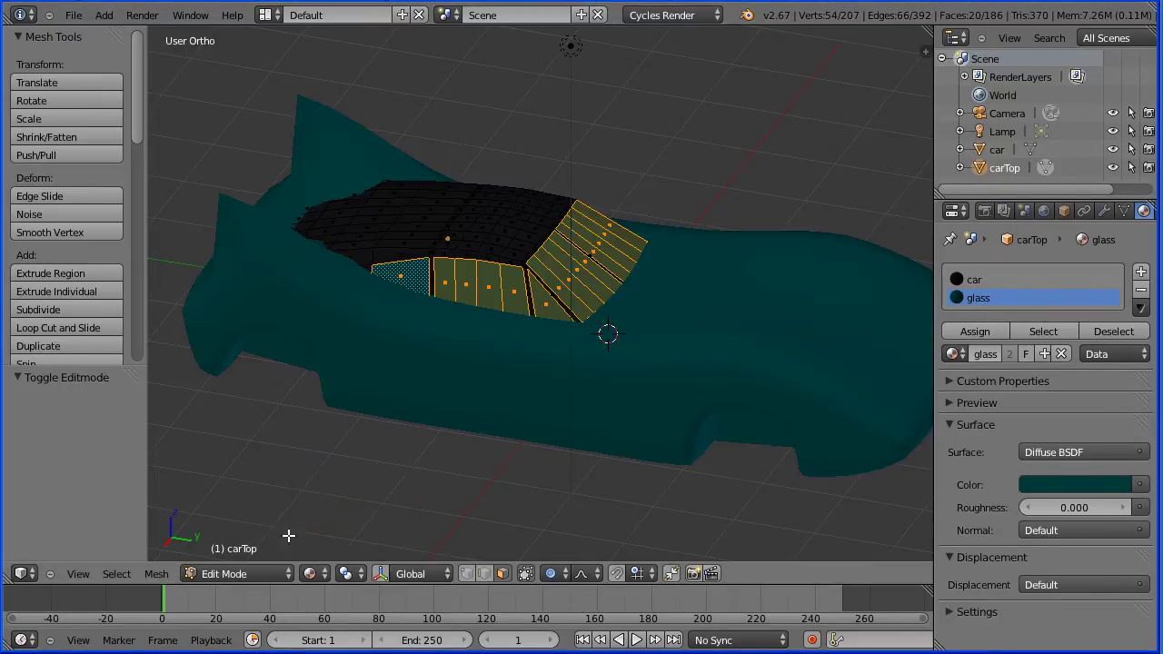
pyautogui.click(269, 574)
pyautogui.click(230, 555)
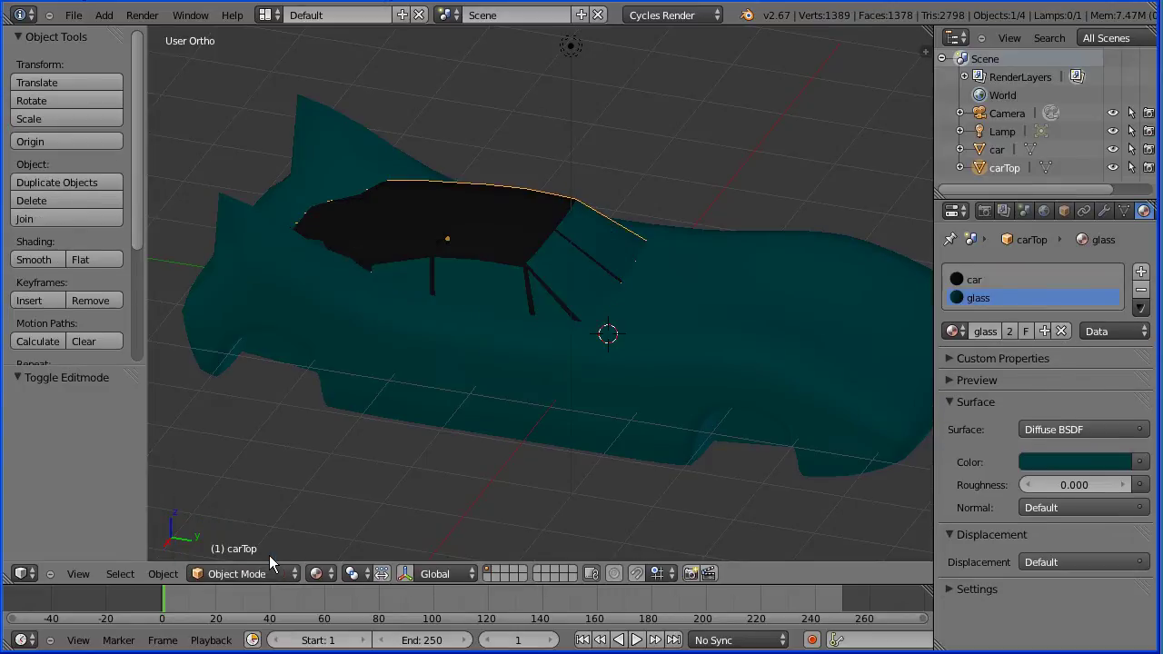
# Give the car body the black 'car' material and view its other side
pyautogui.rightClick(553, 414)
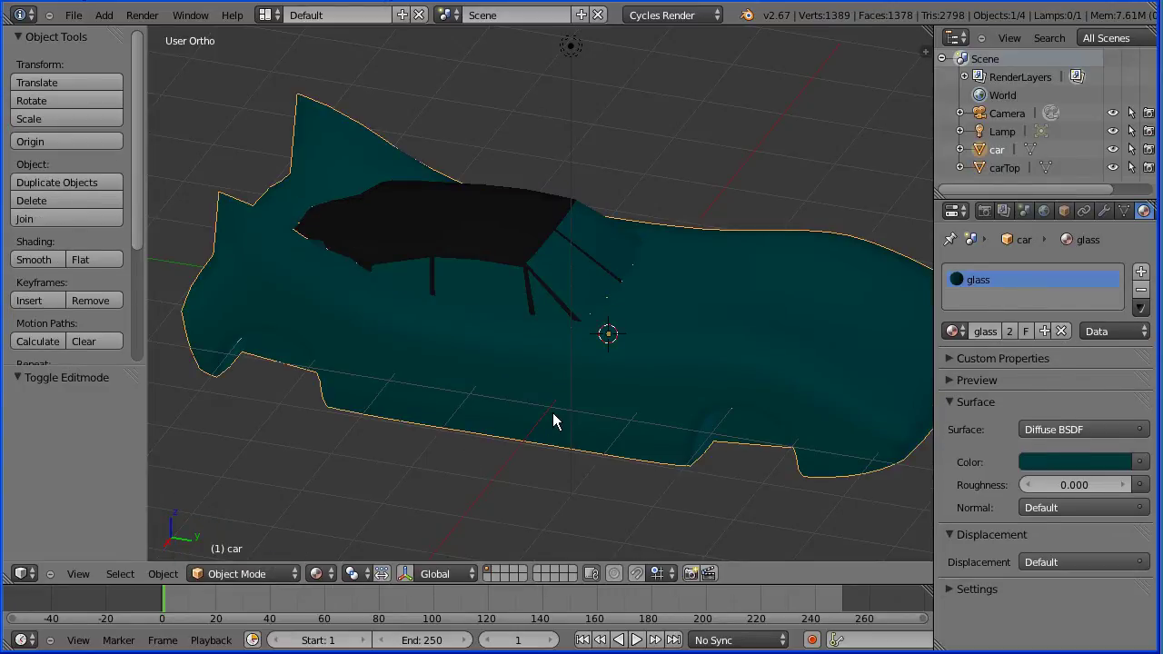
pyautogui.click(954, 332)
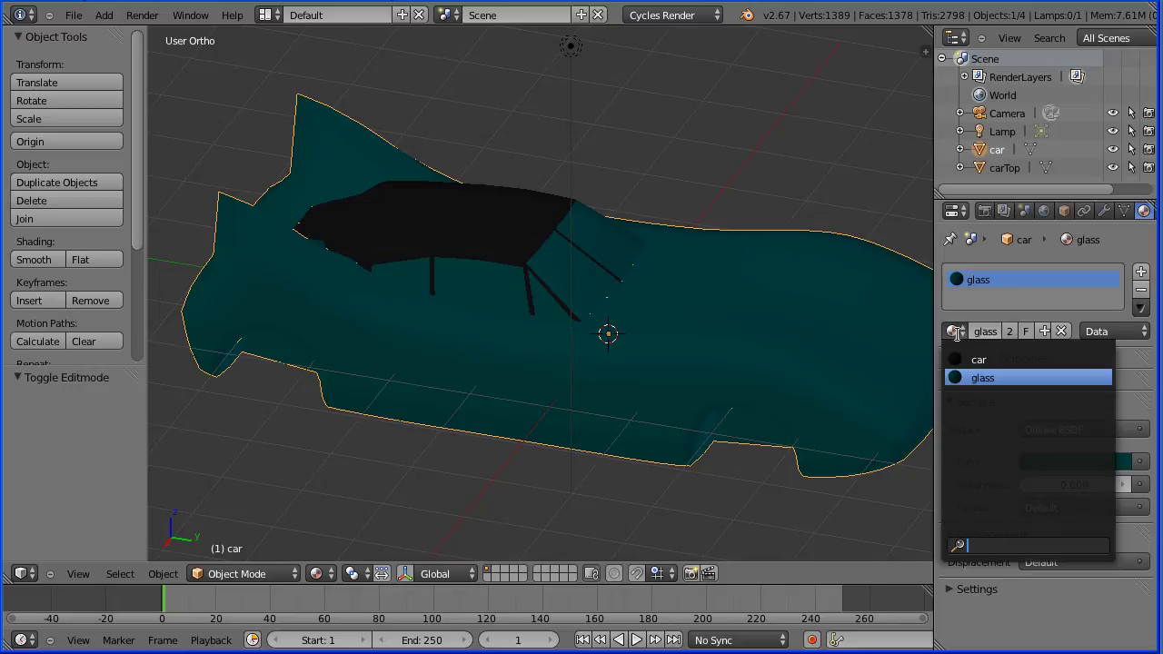
pyautogui.click(1006, 359)
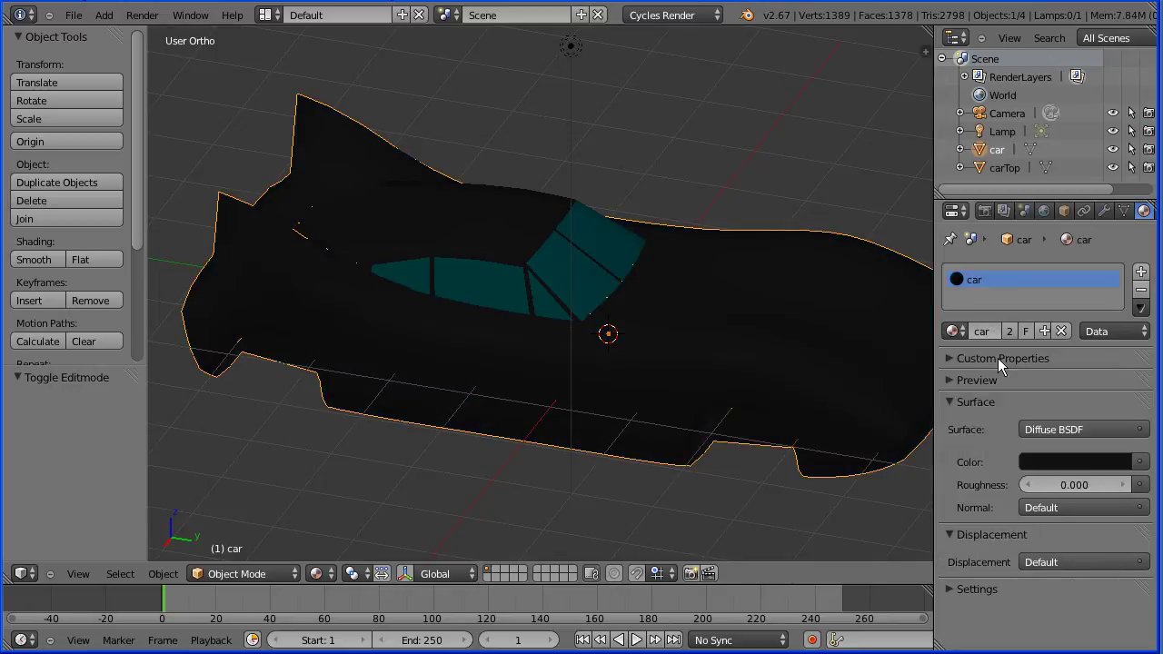
pyautogui.moveTo(844, 187); pyautogui.dragTo(576, 174, button='middle')
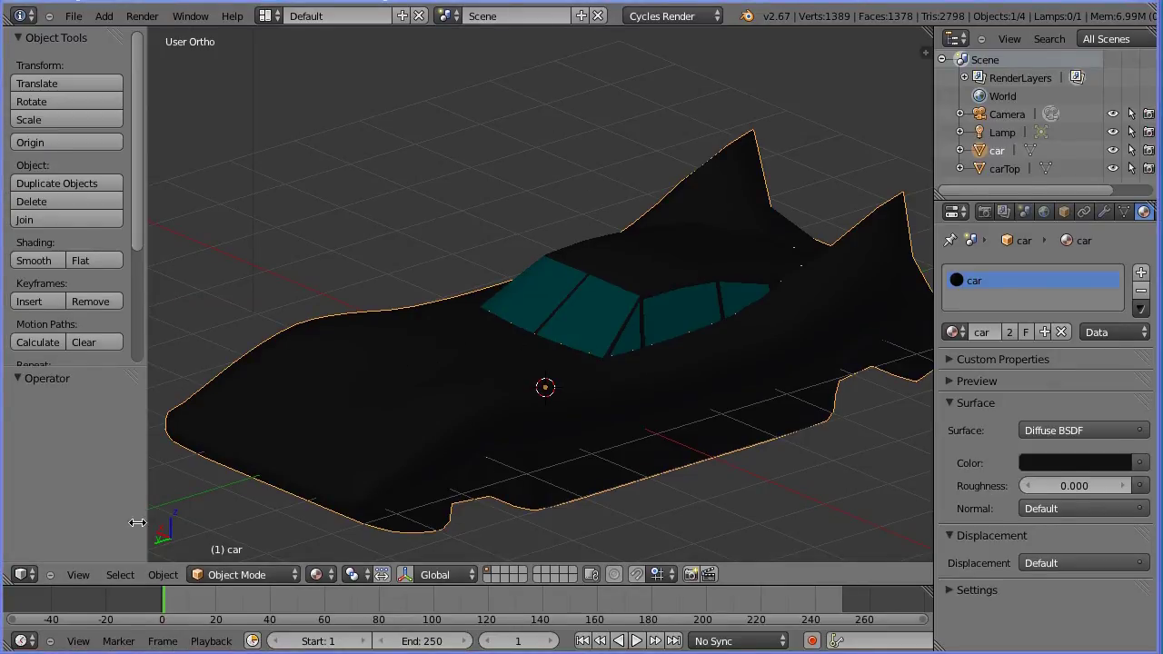
# Switch to top view, enter Edit Mode on the car, and split the 3D viewport in two
pyautogui.click(83, 579)
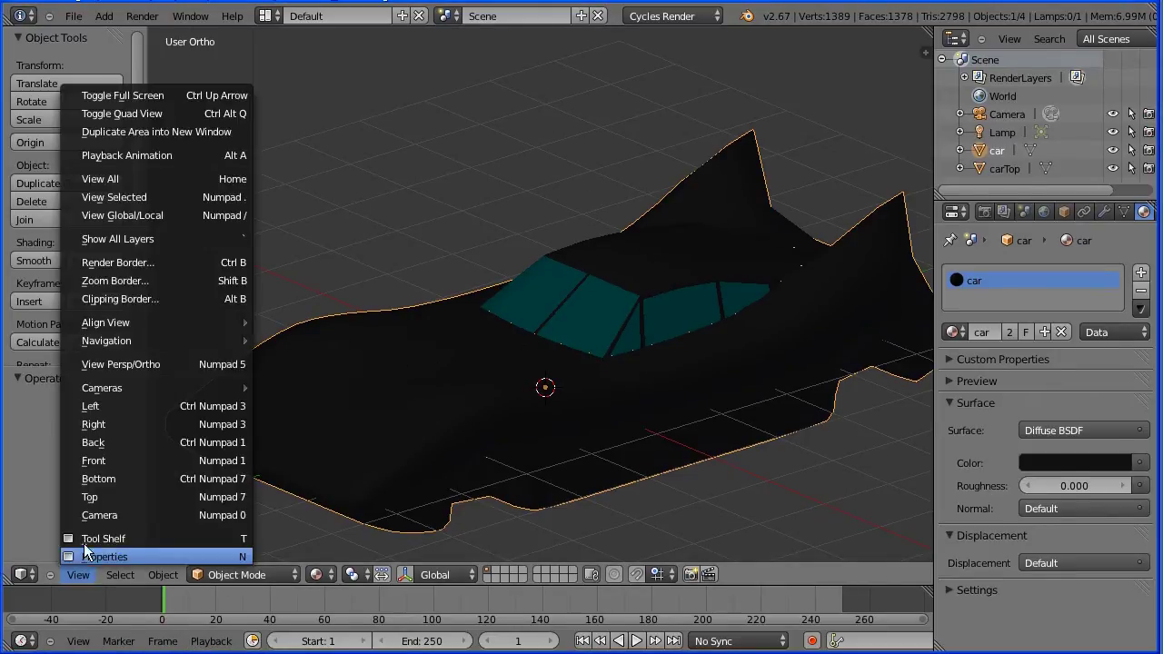
pyautogui.click(210, 501)
pyautogui.click(247, 575)
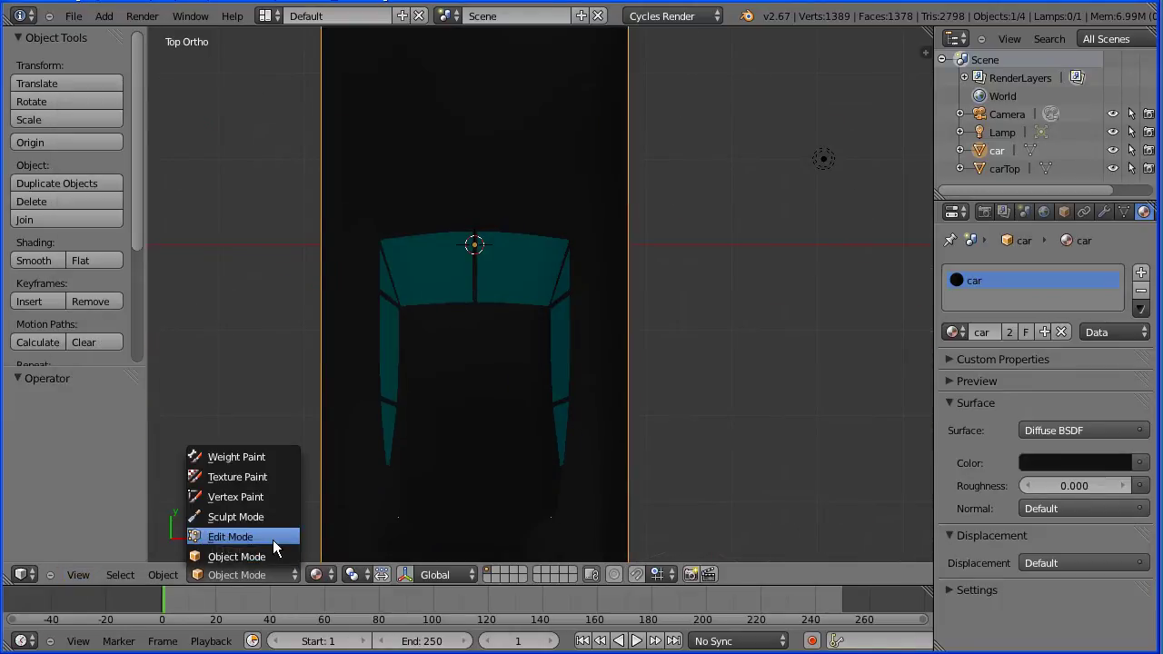
pyautogui.click(273, 539)
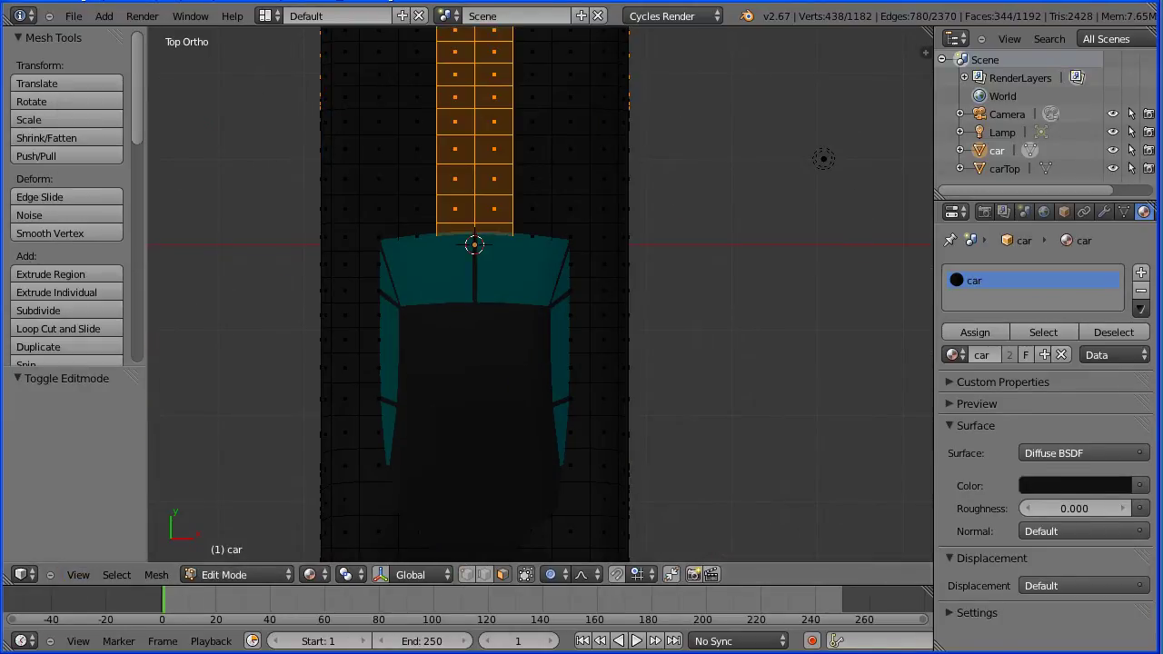
pyautogui.moveTo(927, 33); pyautogui.dragTo(529, 54)
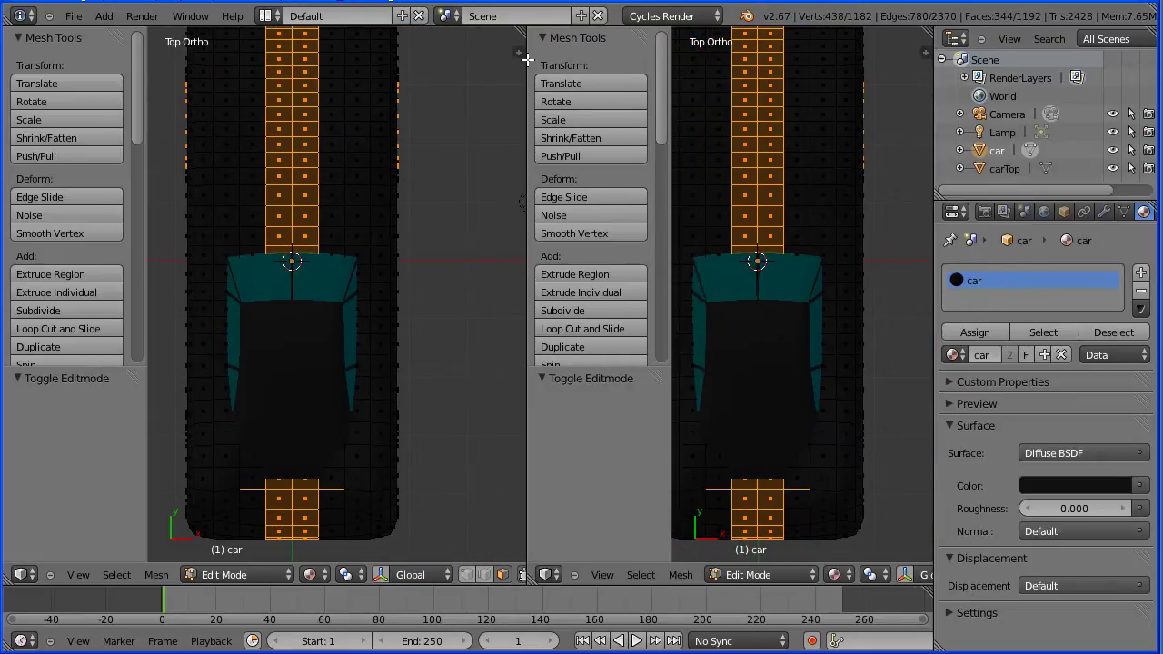
pyautogui.click(548, 575)
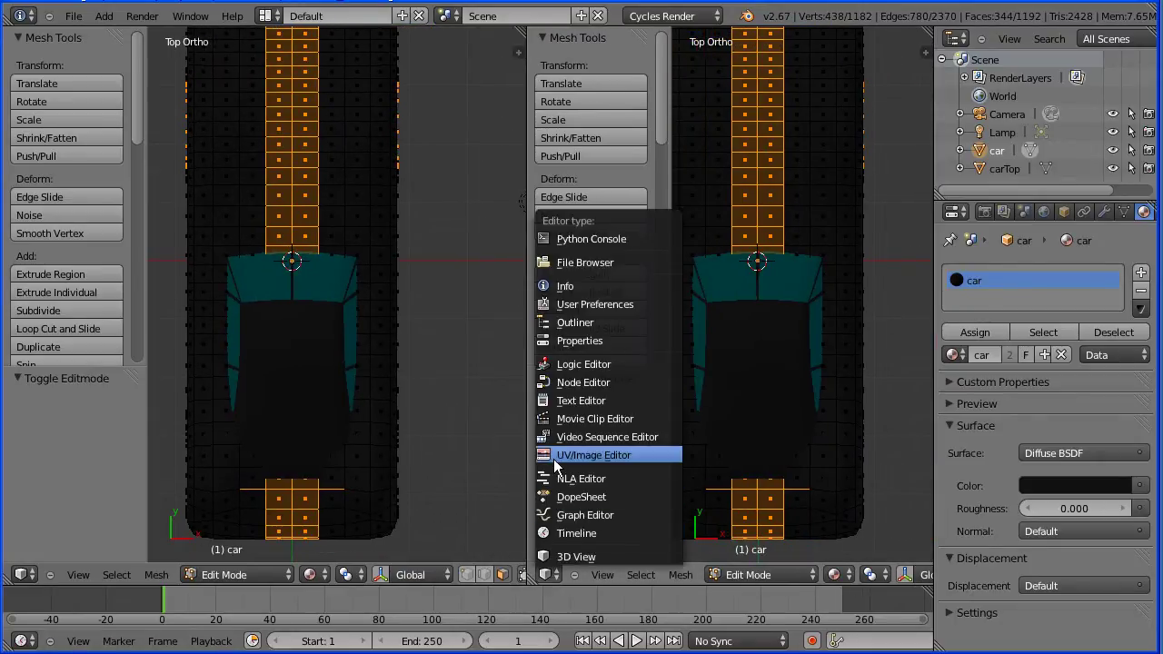
# Make the new area a UV/Image Editor and add a 'logo' material with an Image Texture colour
pyautogui.click(647, 454)
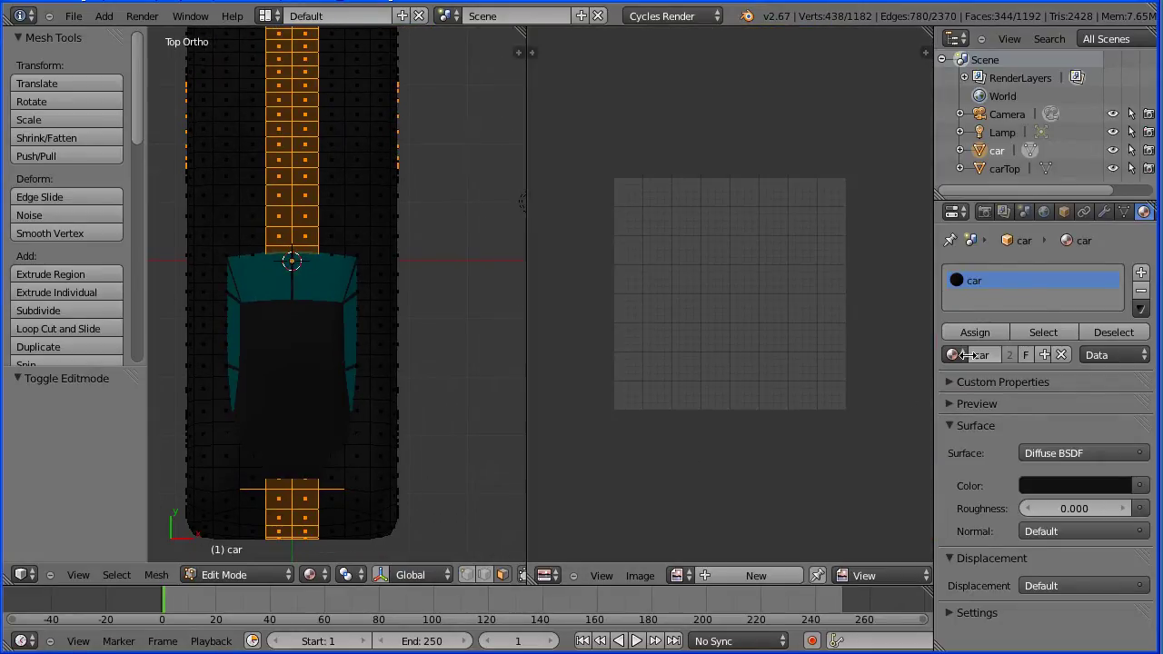
pyautogui.click(1141, 272)
pyautogui.click(999, 353)
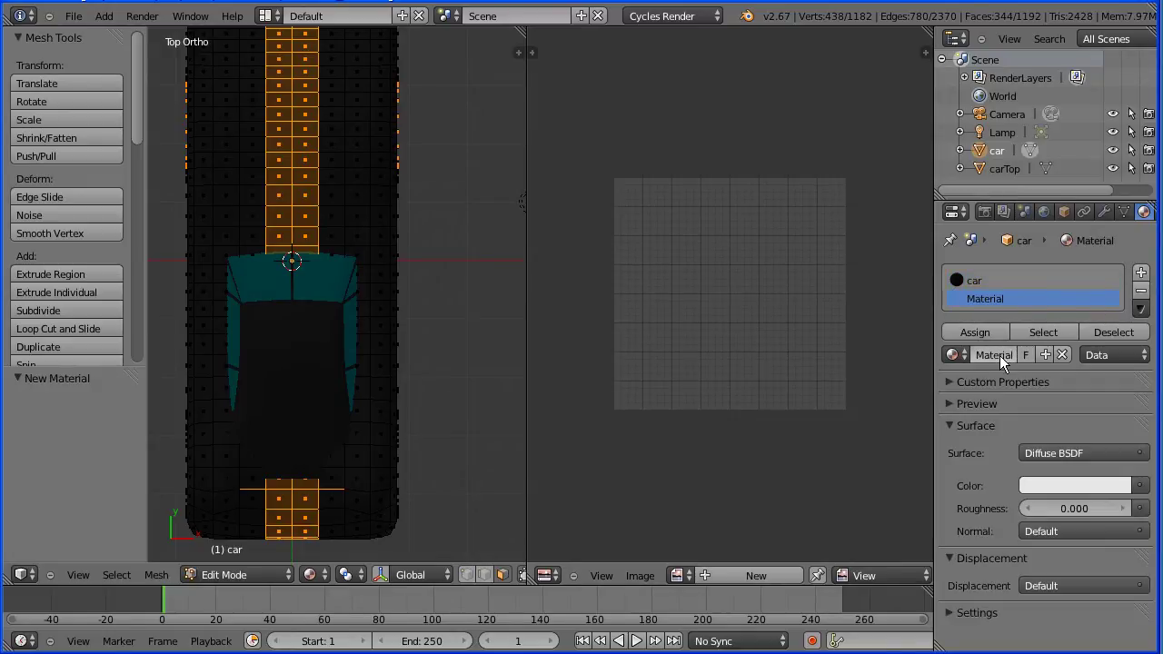
pyautogui.write('lo')
pyautogui.press('Return')
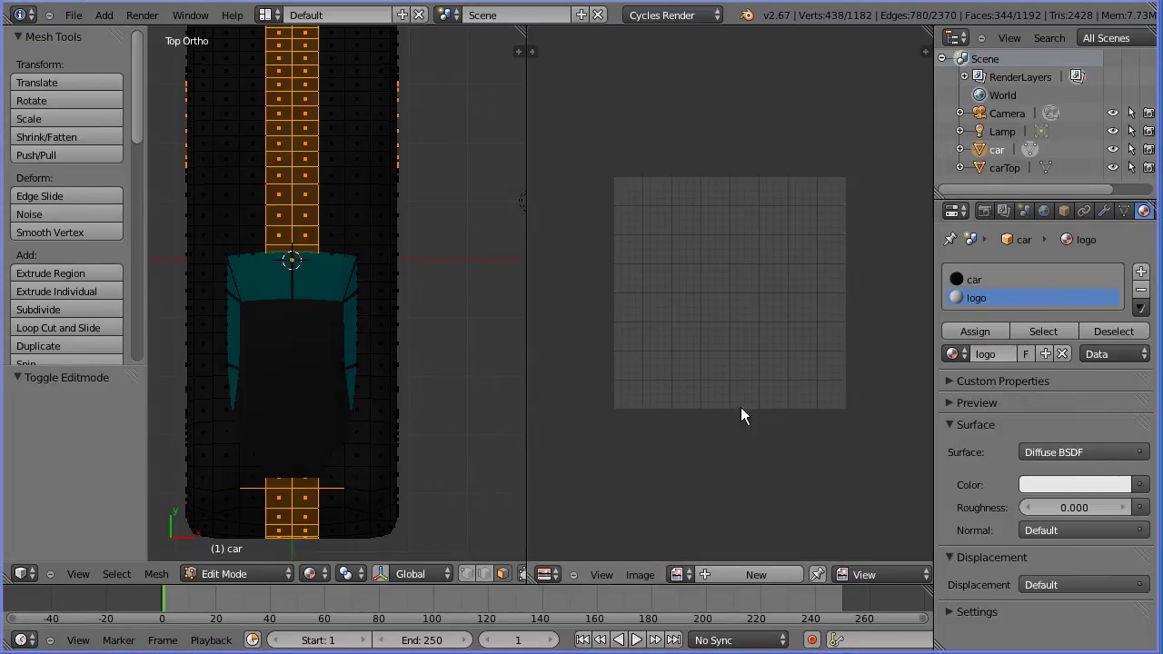
pyautogui.click(1139, 487)
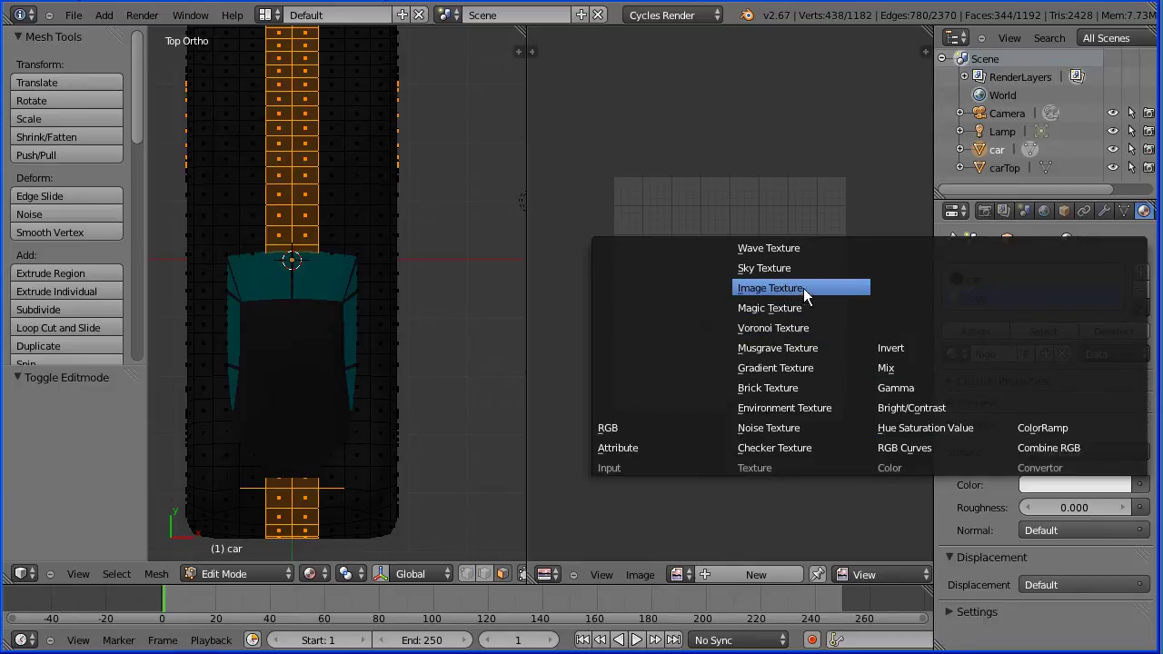
pyautogui.click(841, 287)
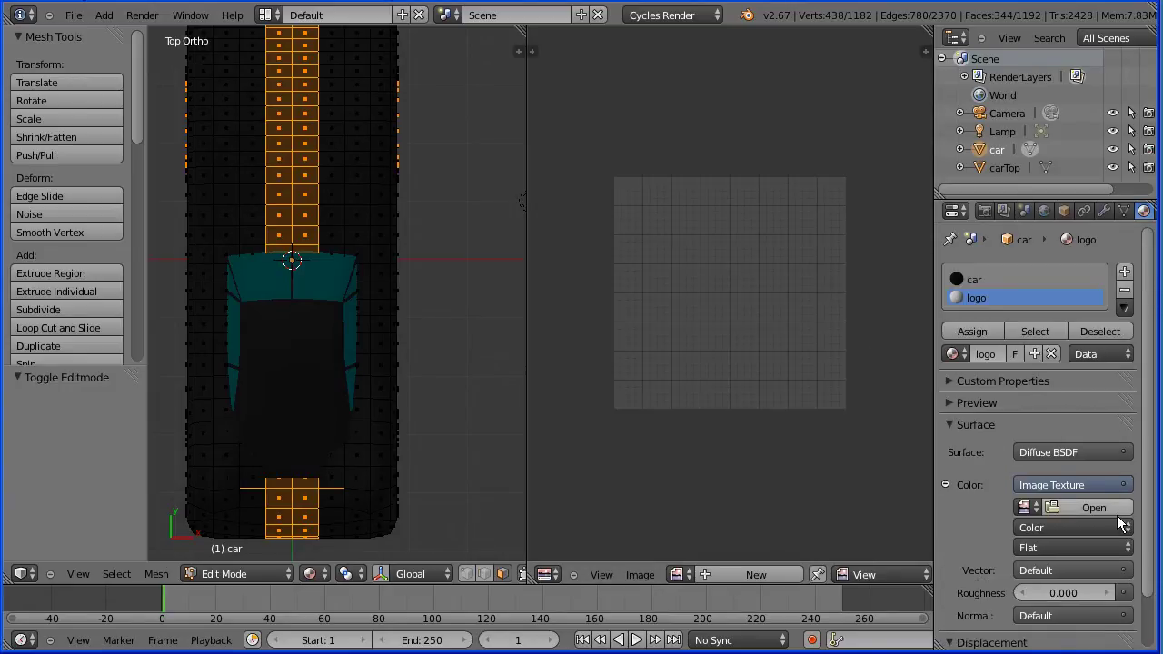
# Load myBatLogoBlackBig2.png from the bat folder into the texture and display it in the image editor
pyautogui.click(1077, 507)
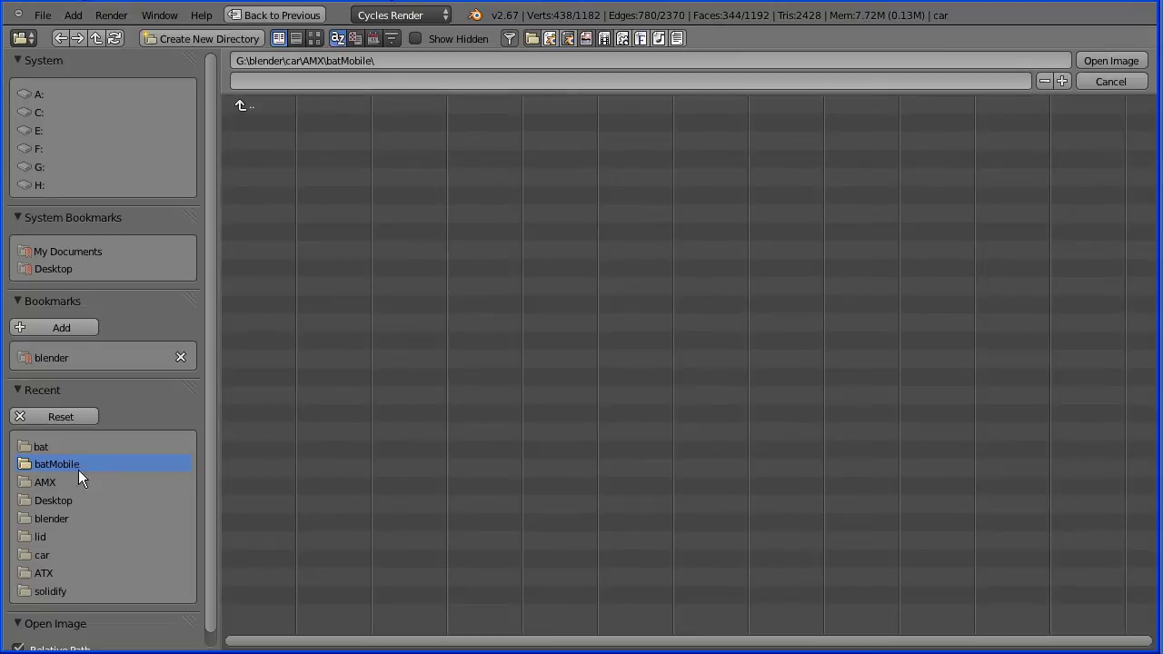
pyautogui.click(41, 447)
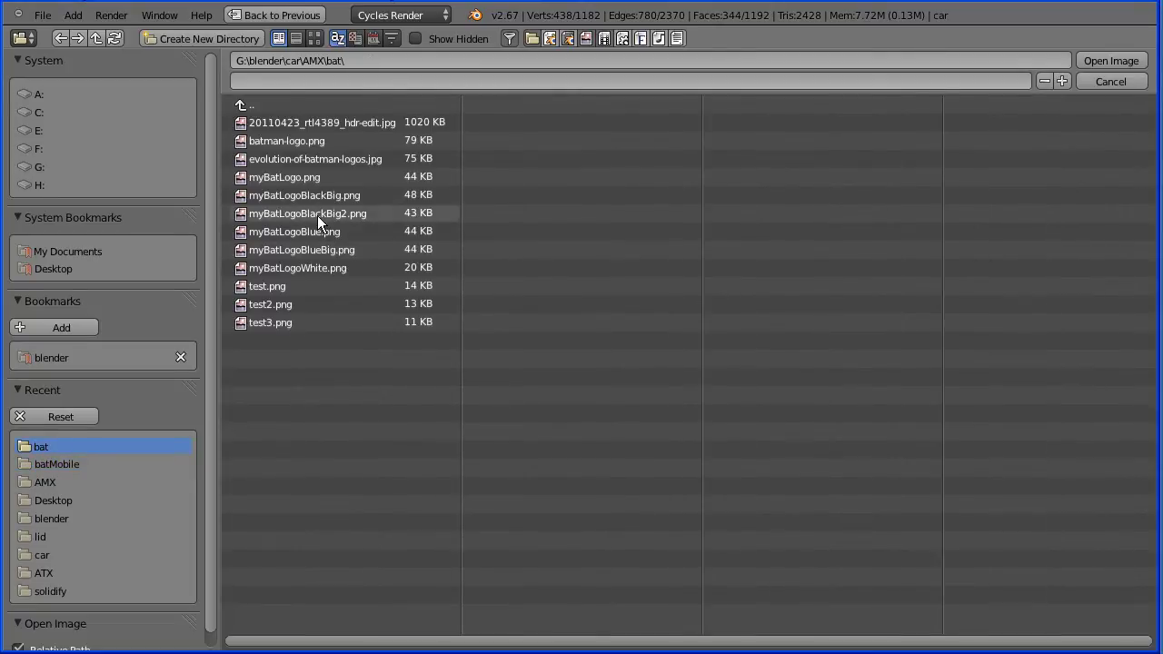
pyautogui.click(352, 212)
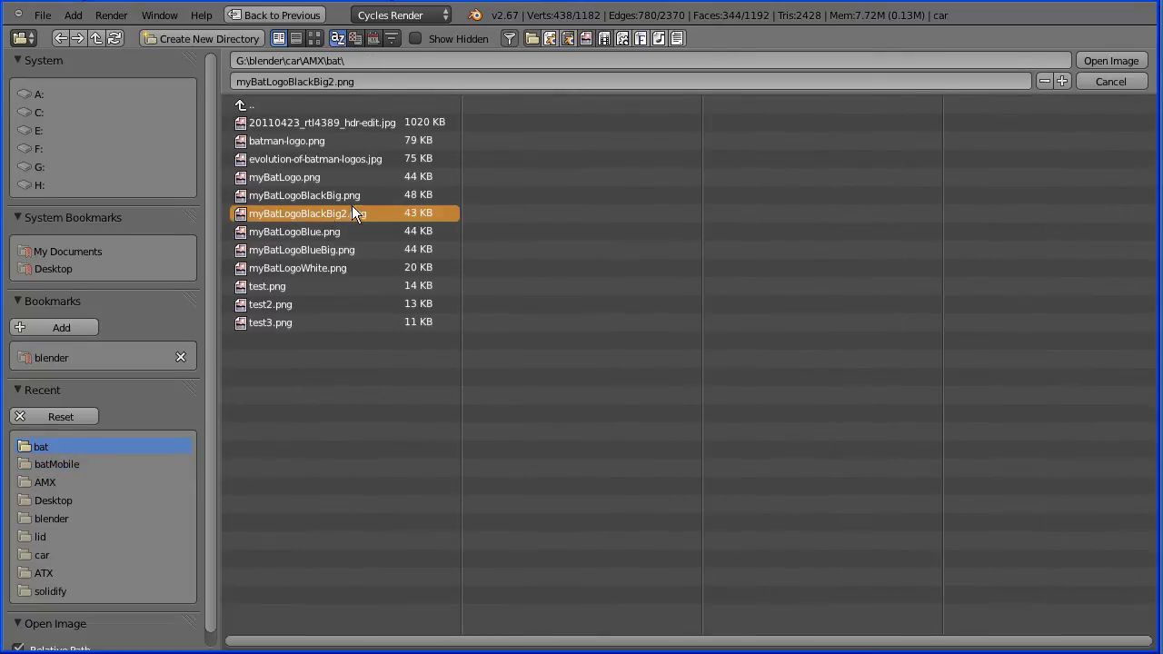
pyautogui.click(1104, 60)
pyautogui.click(683, 574)
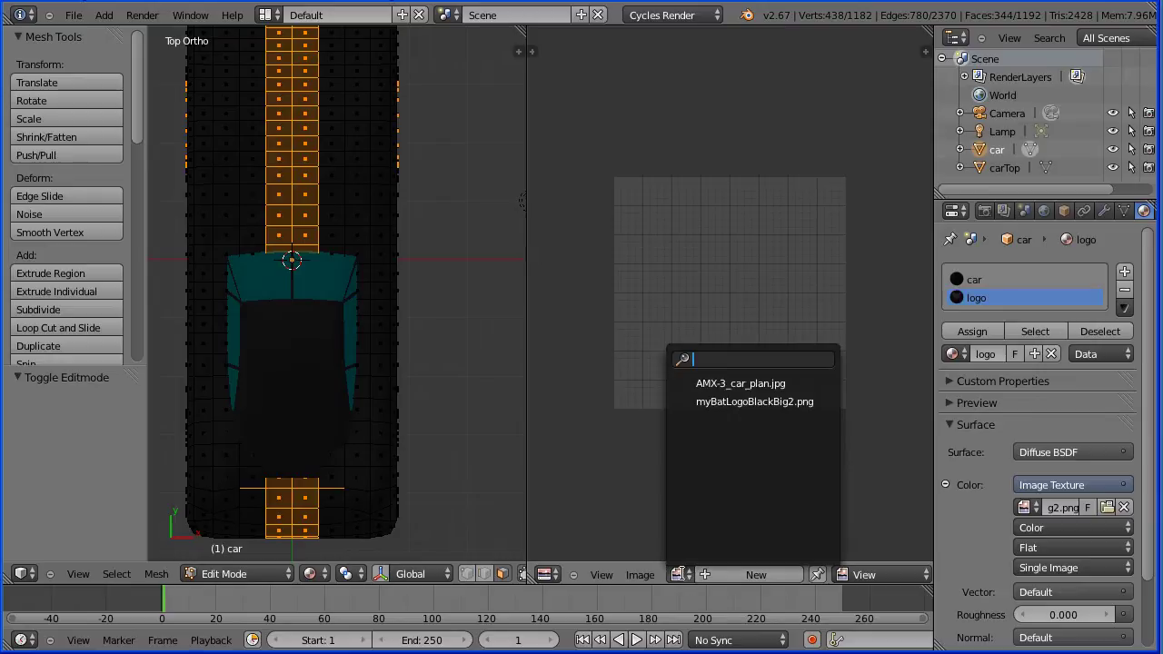
pyautogui.click(714, 405)
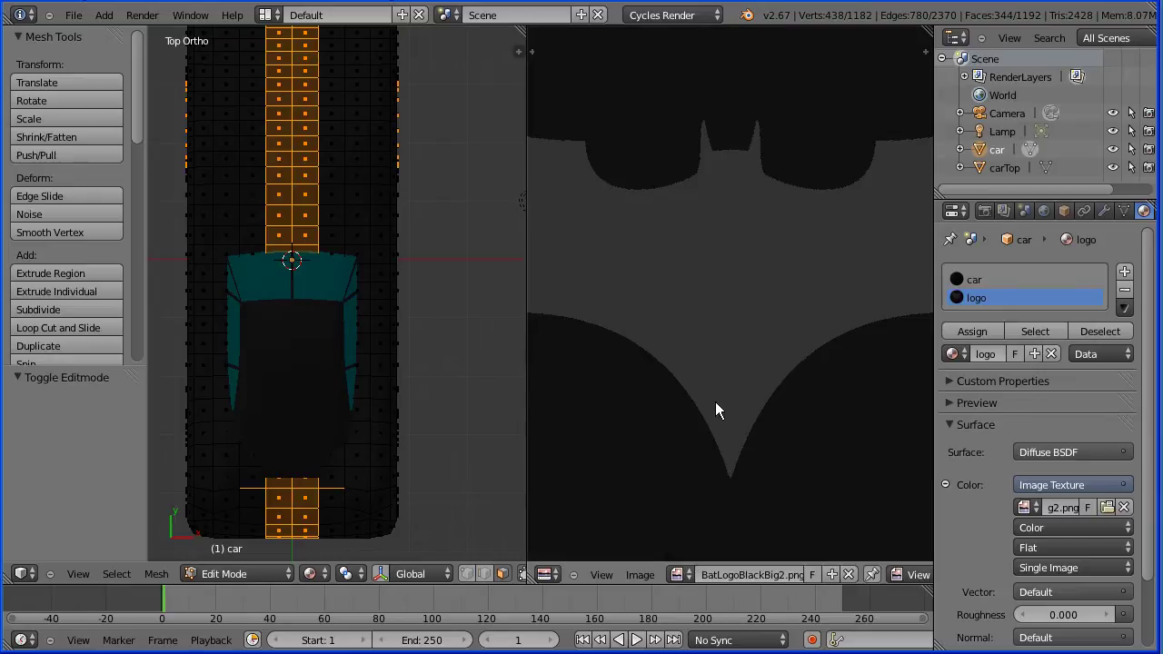
pyautogui.scroll(-4, 714, 406)
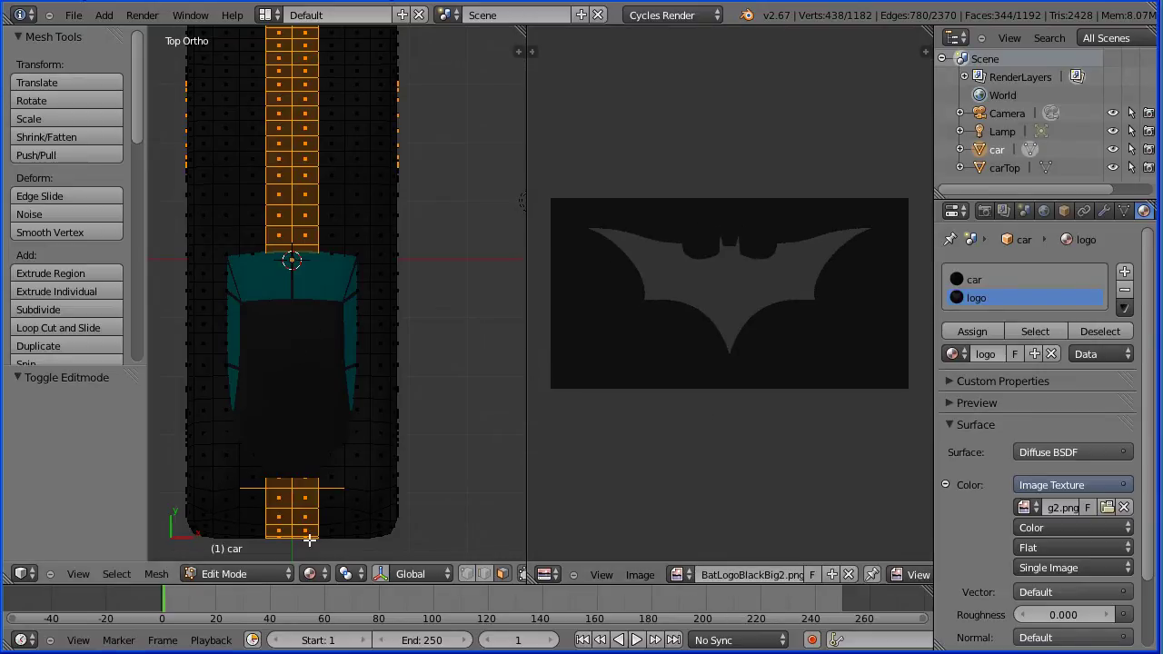
# Switch to solid shading and circle-select a rectangular block of 48 bonnet faces
pyautogui.click(318, 574)
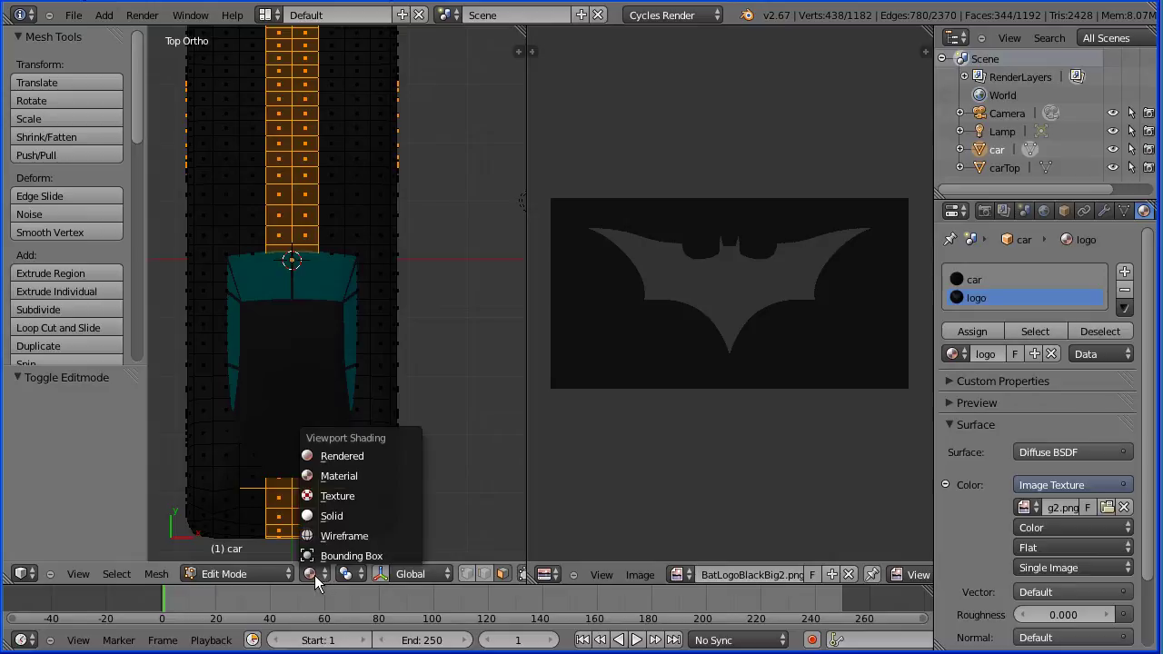
pyautogui.click(343, 514)
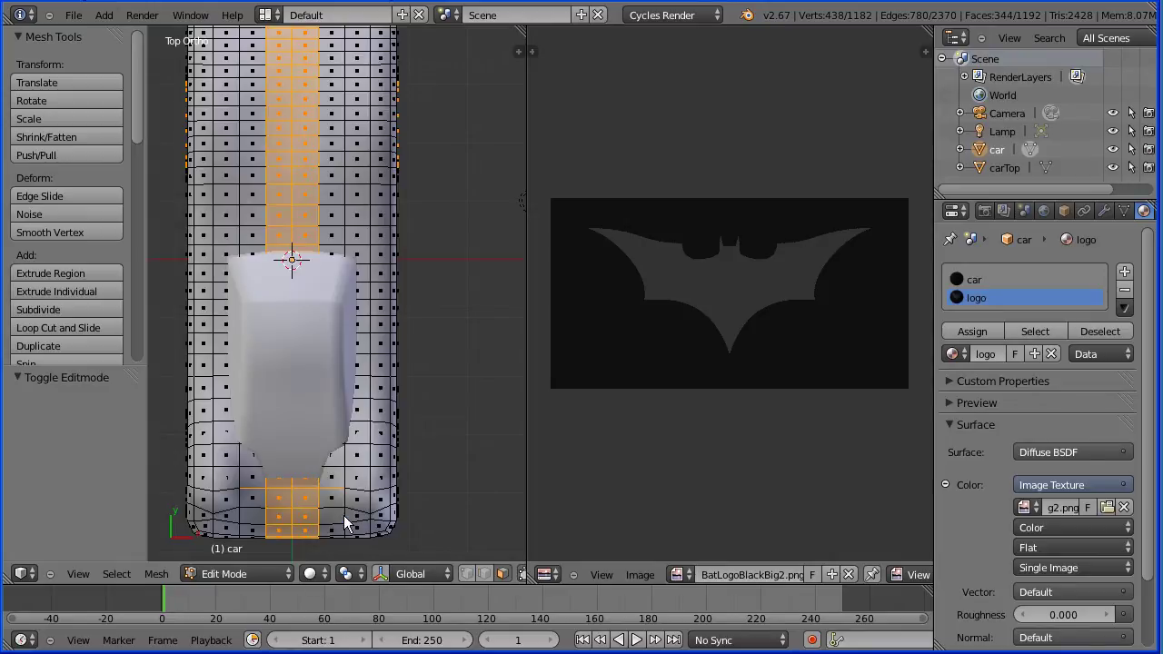
pyautogui.rightClick(253, 130)
pyautogui.press('c')
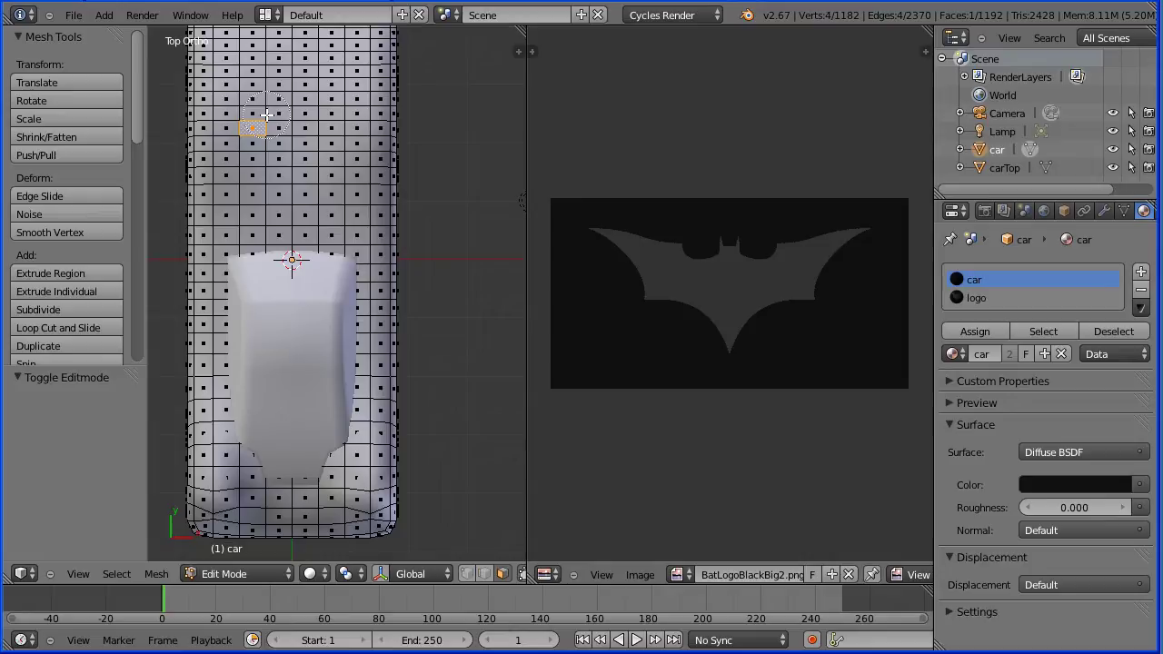
pyautogui.moveTo(266, 115)
pyautogui.mouseDown()
pyautogui.moveTo(226, 107)
pyautogui.moveTo(223, 133)
pyautogui.moveTo(355, 143)
pyautogui.moveTo(366, 126)
pyautogui.moveTo(362, 112)
pyautogui.moveTo(325, 113)
pyautogui.mouseUp()
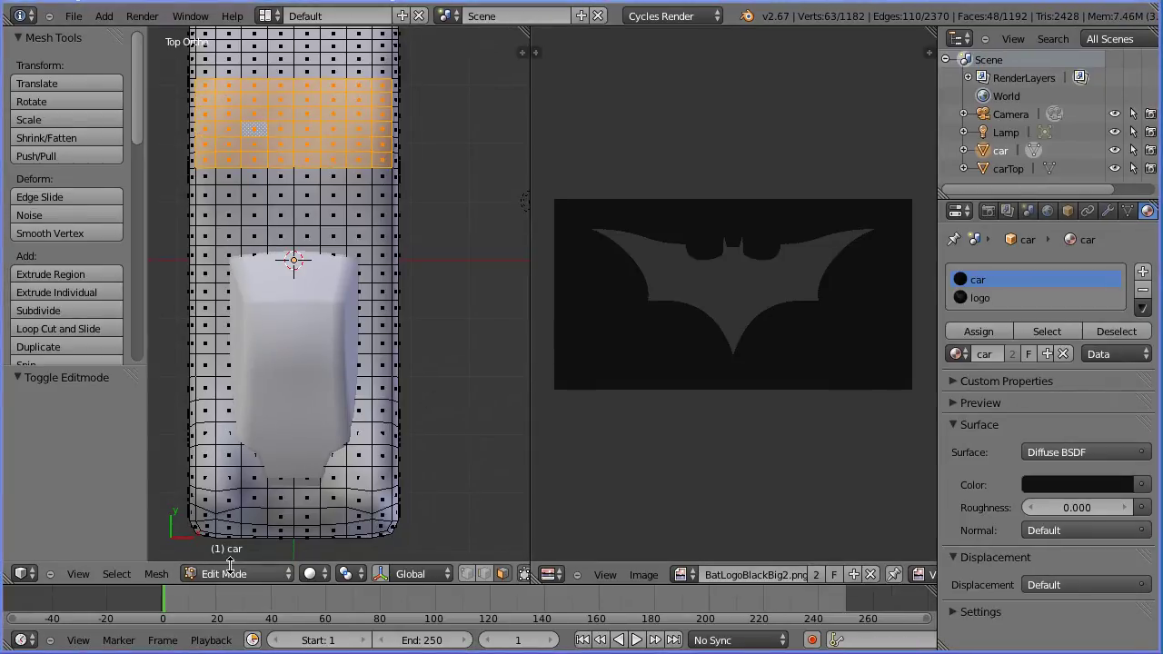
# Project the bonnet faces' UVs from view onto the bat image and rotate them 180°
pyautogui.click(164, 574)
pyautogui.moveTo(183, 439)
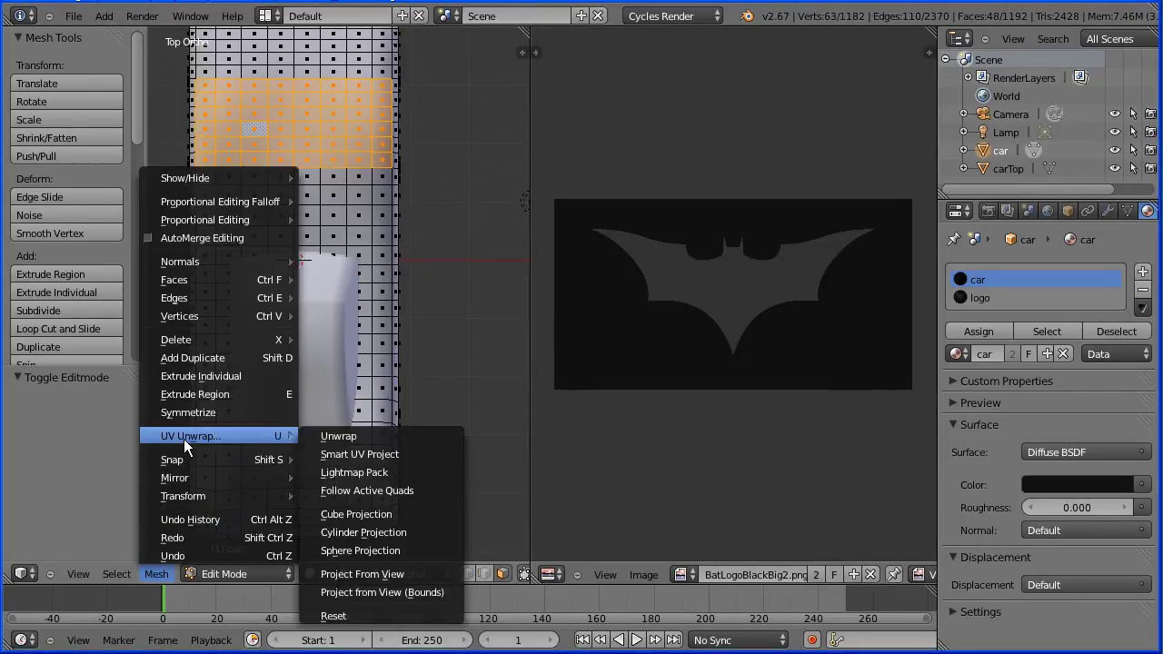
pyautogui.click(449, 592)
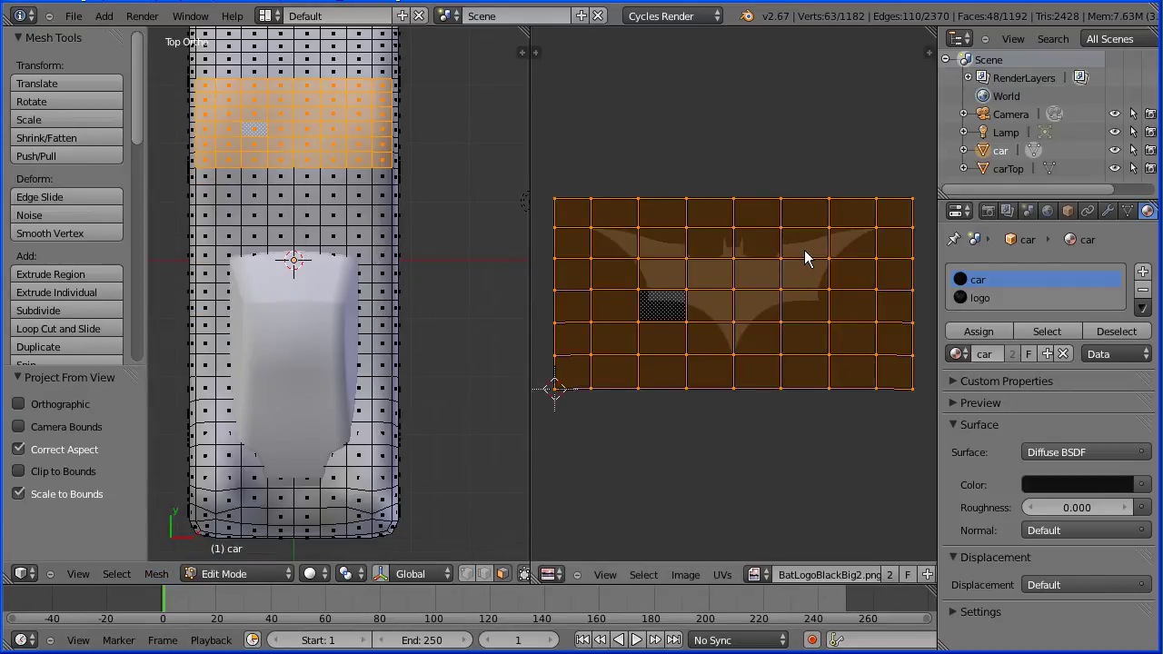
pyautogui.write('r180')
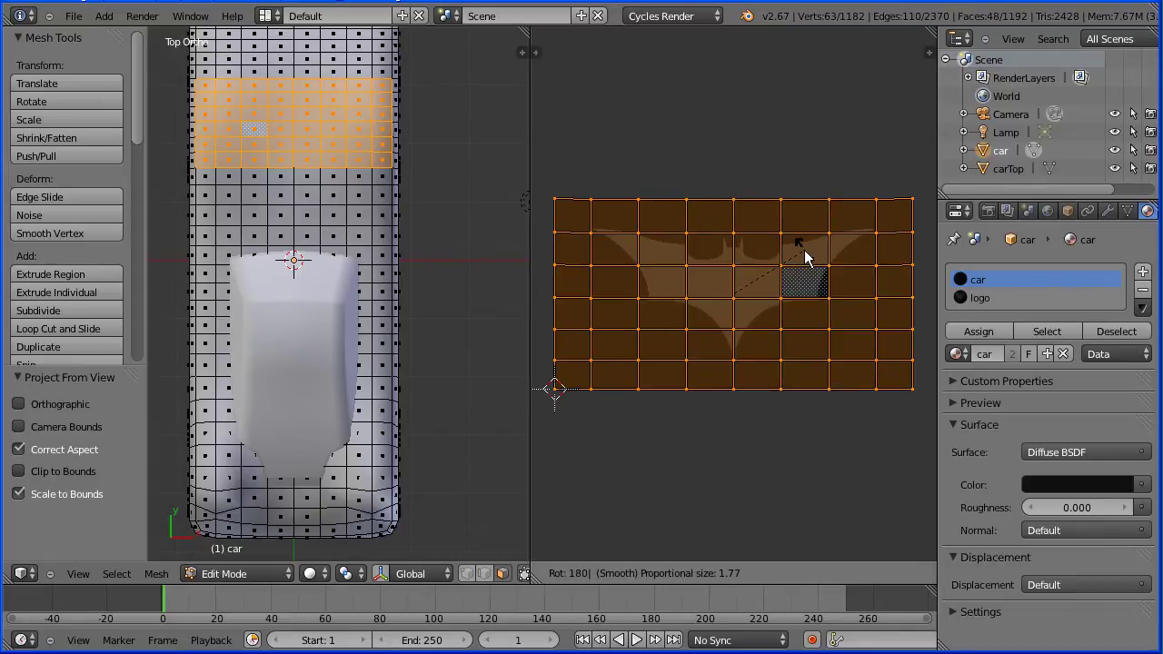
pyautogui.press('Return')
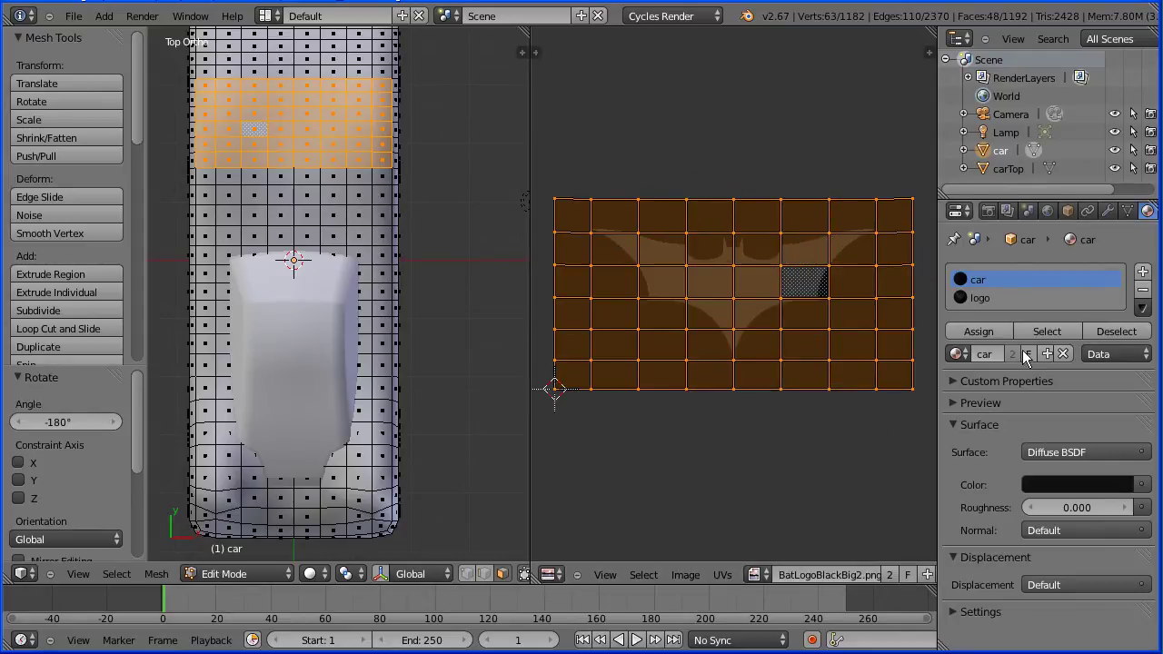
# Assign the logo material to the selected bonnet faces
pyautogui.click(985, 295)
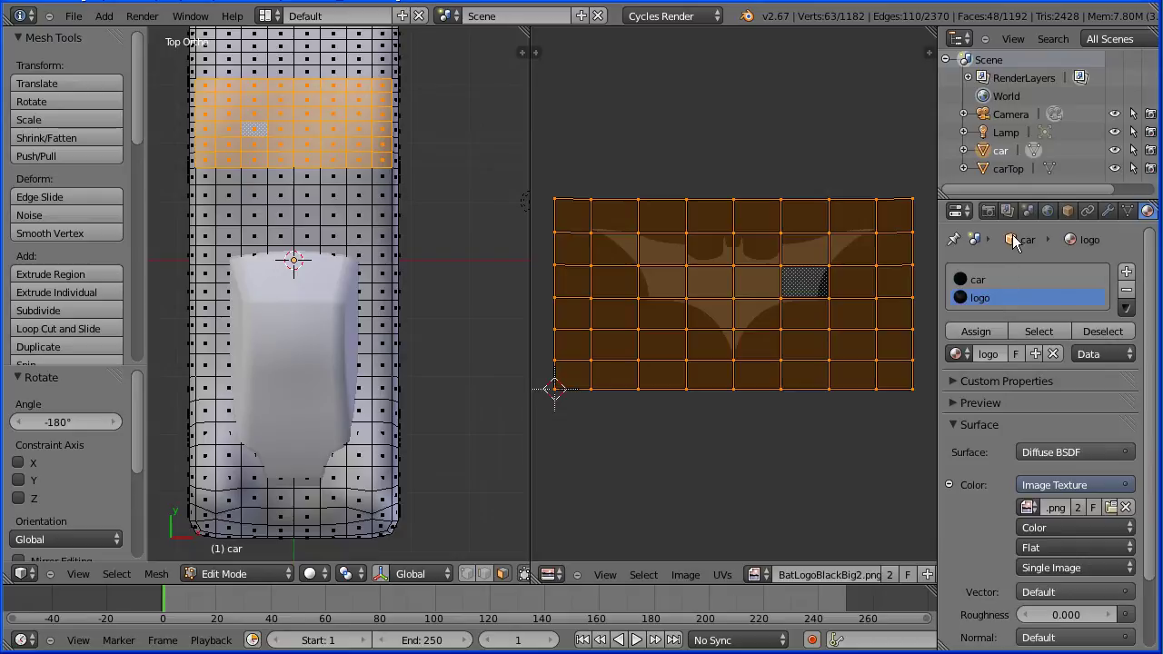
pyautogui.click(975, 330)
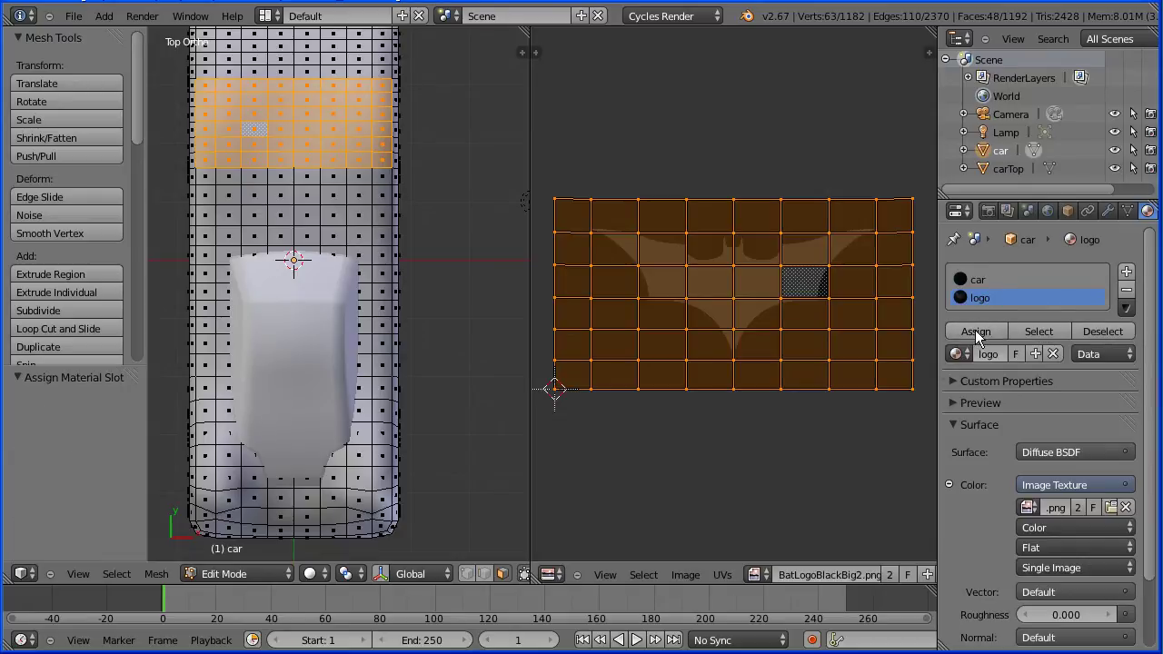
pyautogui.click(238, 569)
# Return to Object Mode, switch to Material shading, and orbit to an angled view of the car
pyautogui.click(252, 557)
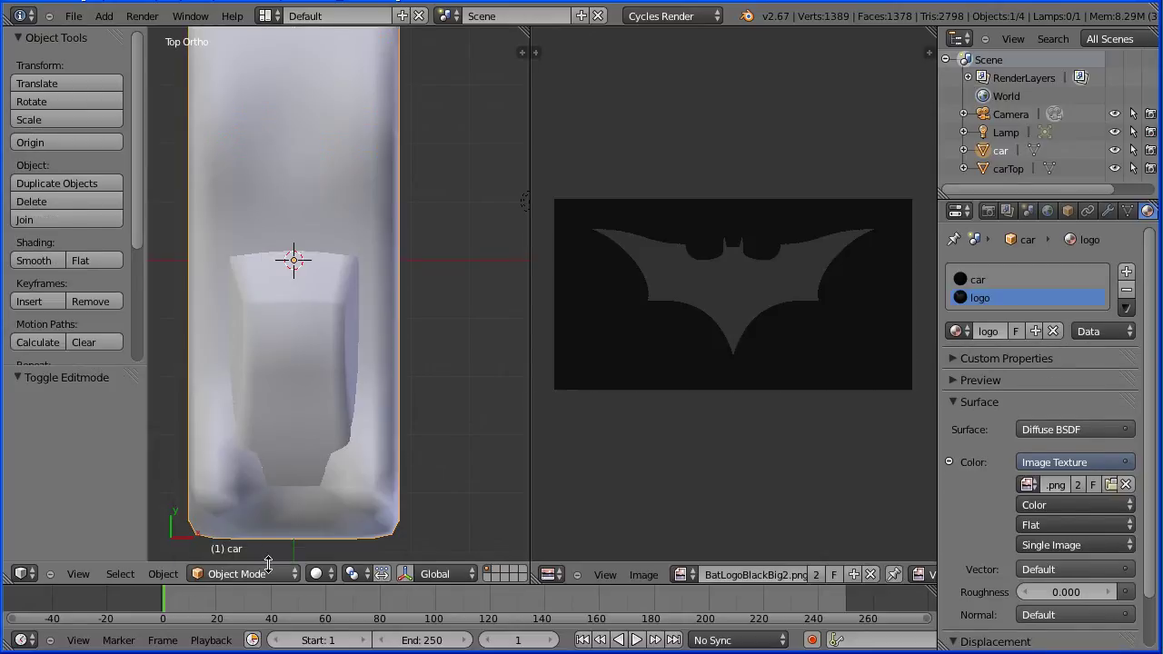
pyautogui.click(316, 573)
pyautogui.click(378, 476)
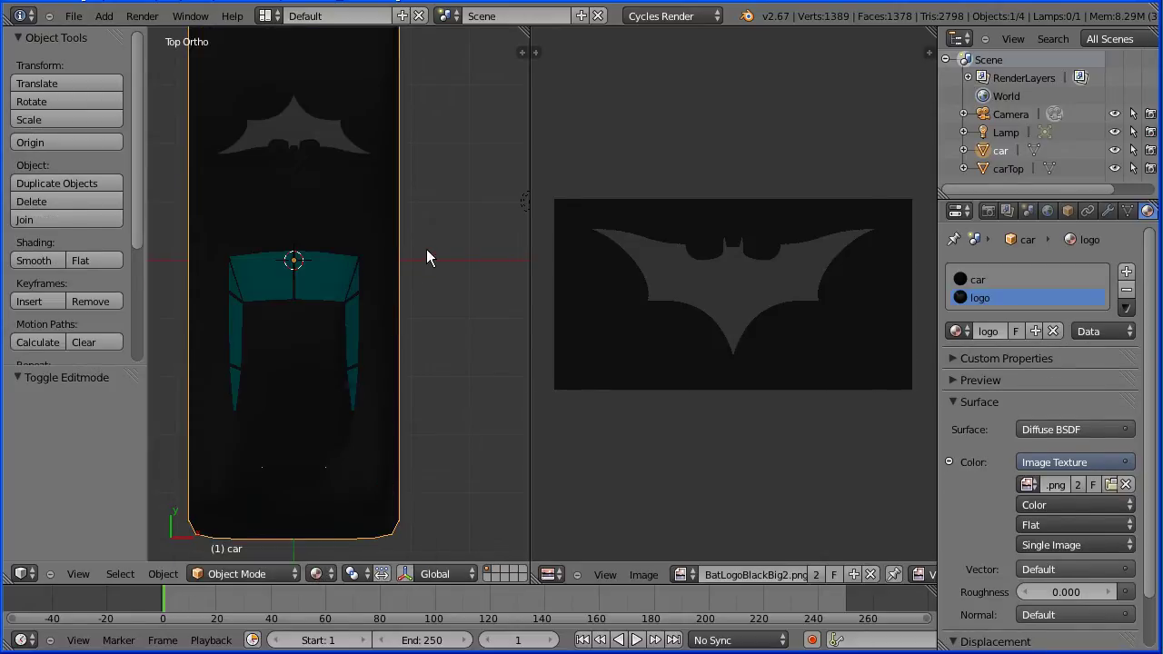
pyautogui.moveTo(429, 258); pyautogui.dragTo(244, 402, button='middle')
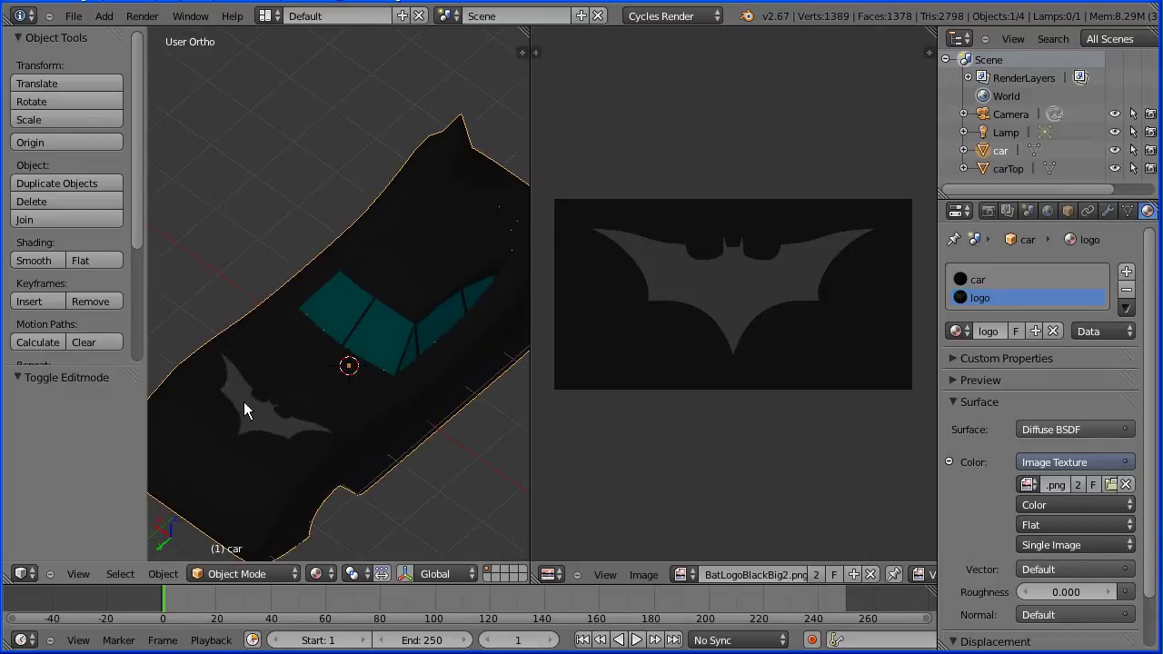
# Hide the car and carTop objects and add a new cylinder mesh
pyautogui.click(1114, 150)
pyautogui.click(1113, 168)
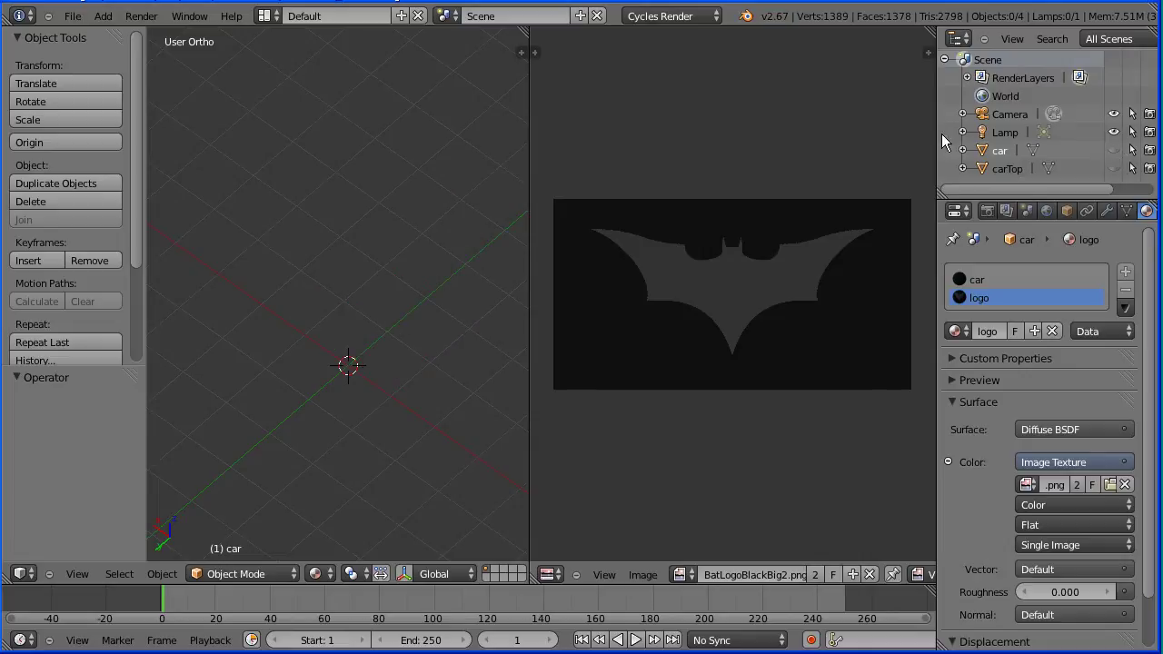
pyautogui.click(102, 17)
pyautogui.moveTo(111, 37)
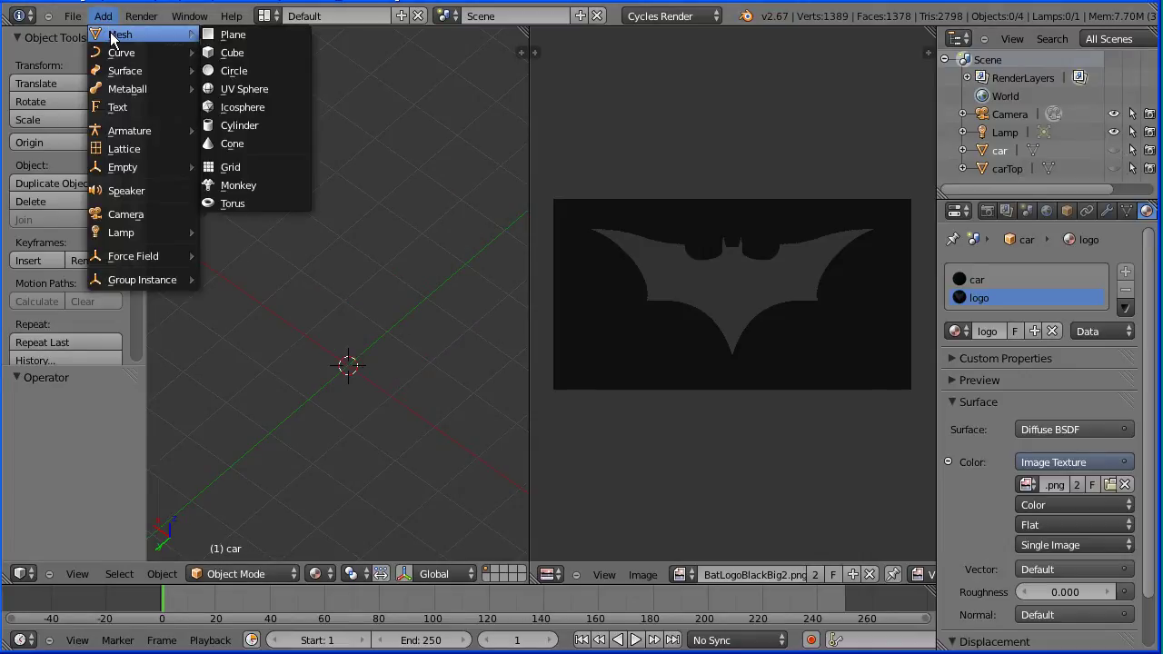
pyautogui.click(272, 127)
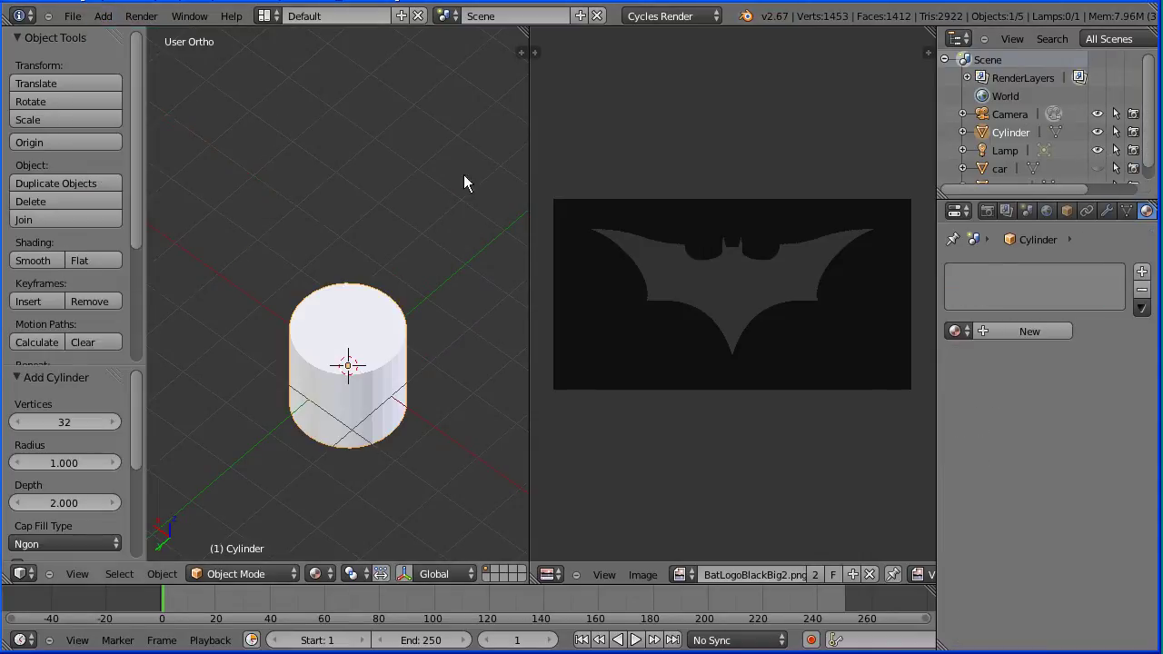
# Scale the cylinder to 0.6 × 0.6 × 0.3 and rotate it 90° on Y
pyautogui.click(1067, 211)
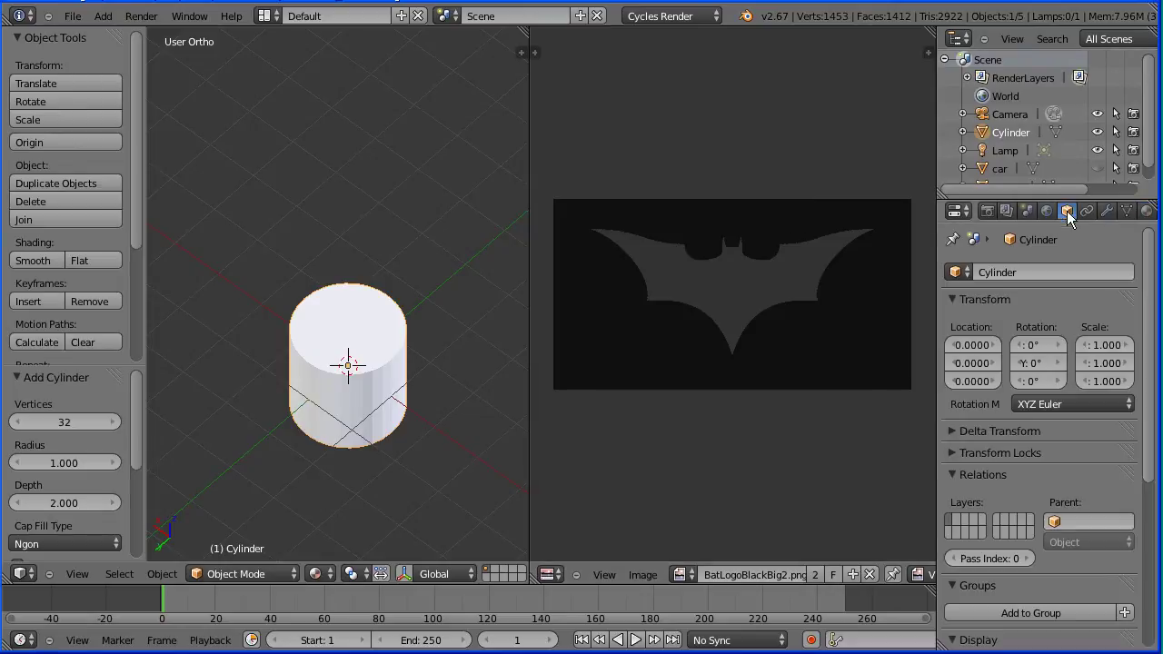
pyautogui.click(1101, 383)
pyautogui.press('BackSpace')
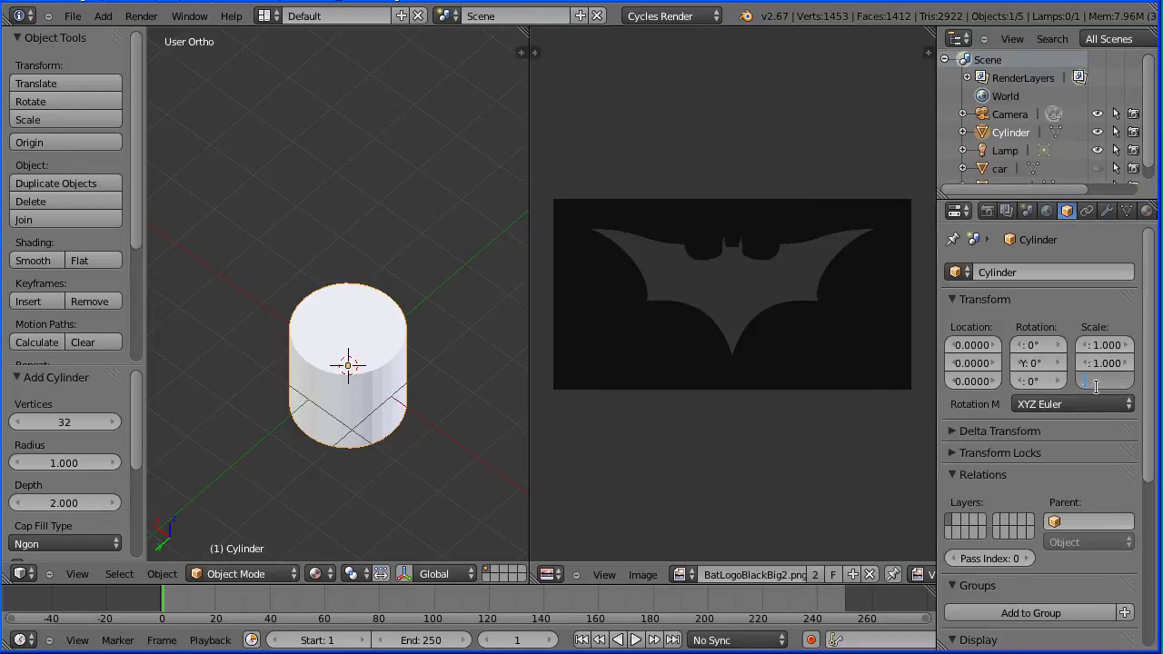
pyautogui.write('.5')
pyautogui.press('Return')
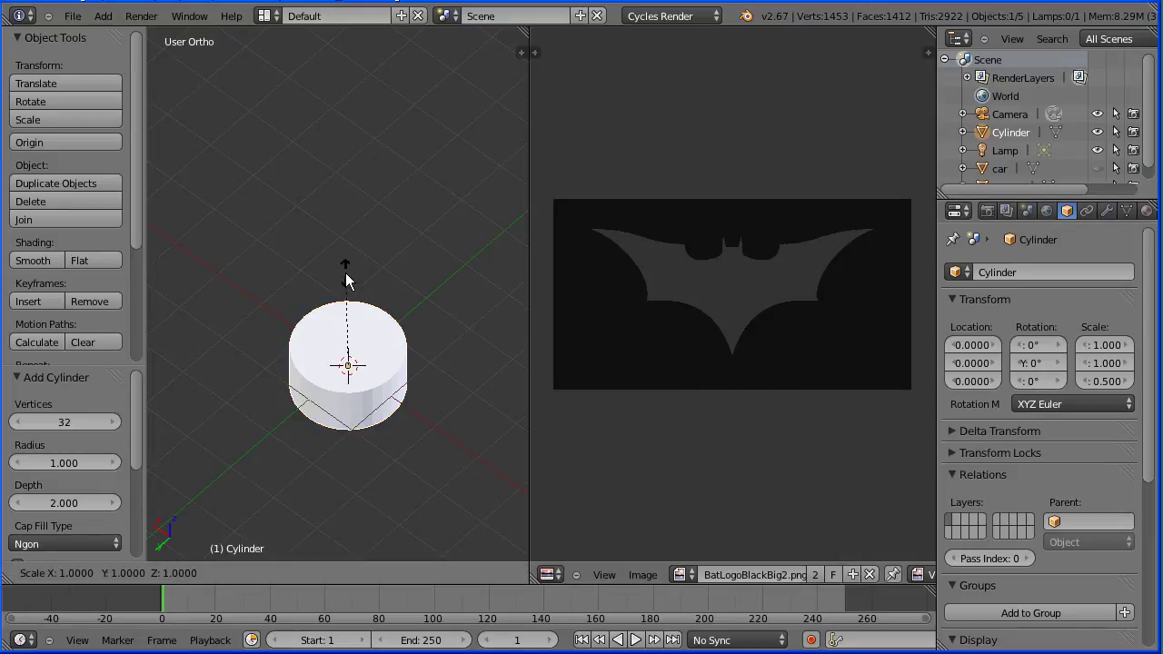
pyautogui.write('0.6')
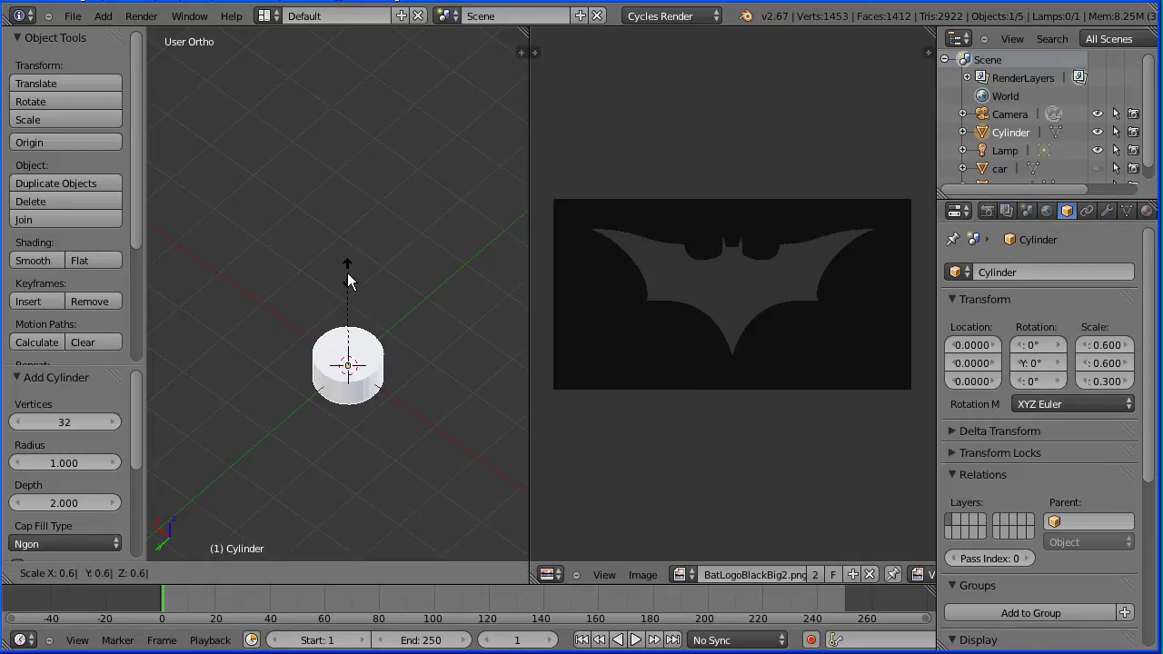
pyautogui.press('Return')
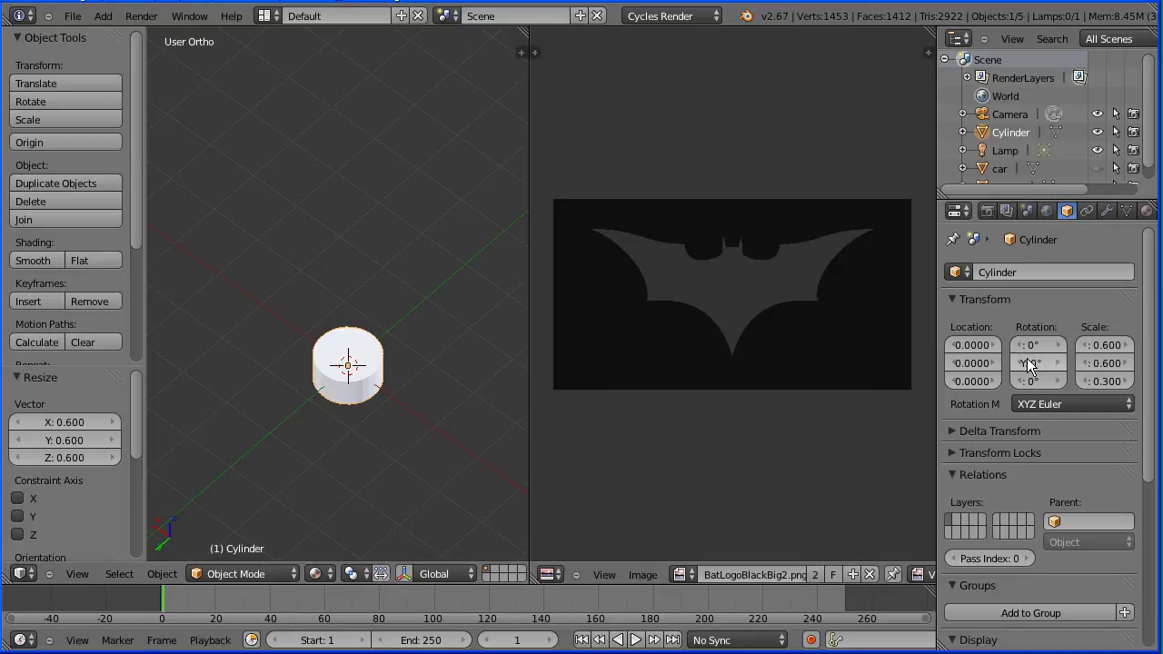
pyautogui.write('90')
pyautogui.press('Return')
pyautogui.click(162, 574)
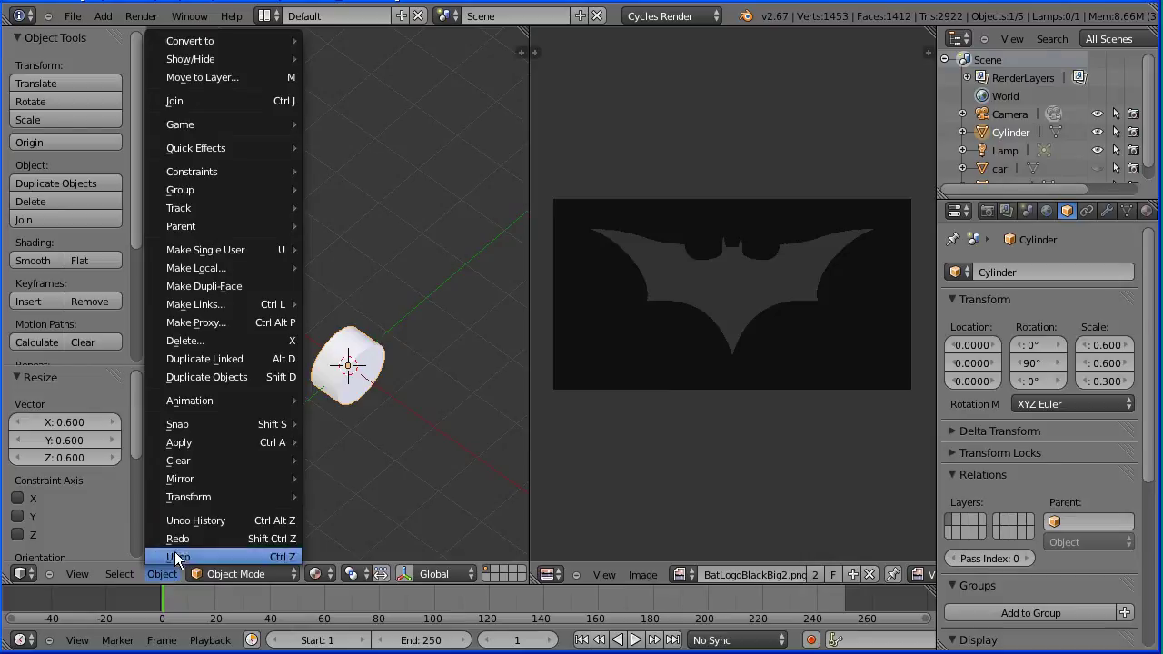
# Apply rotation and scale to the cylinder and view it from the Right
pyautogui.moveTo(197, 440)
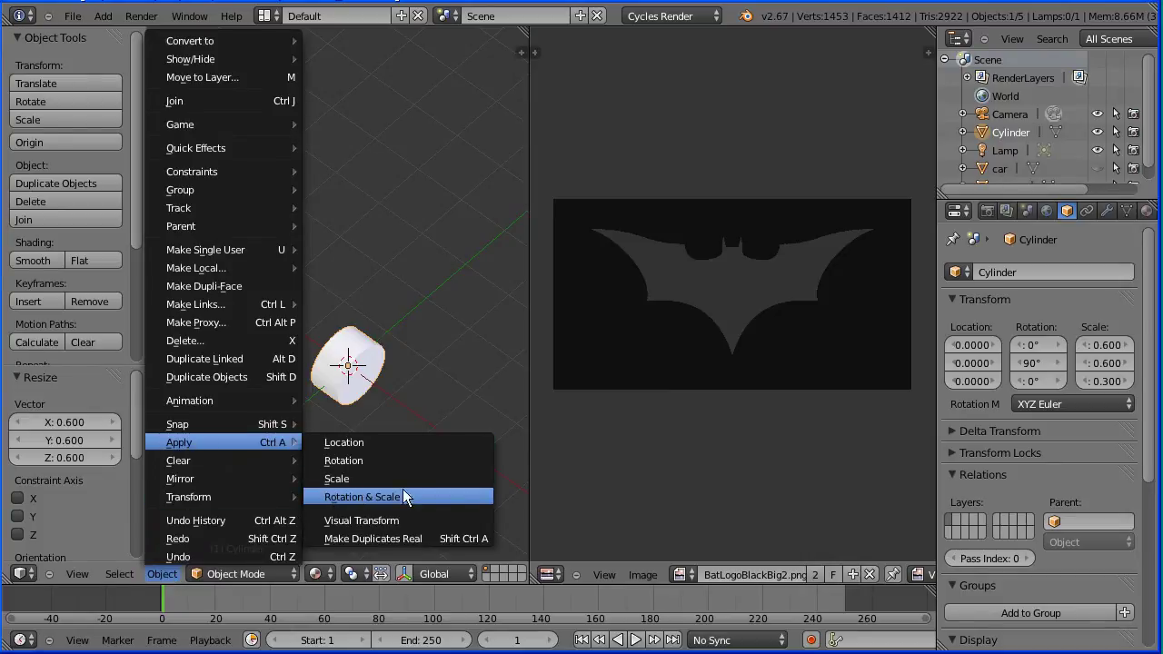
pyautogui.click(463, 497)
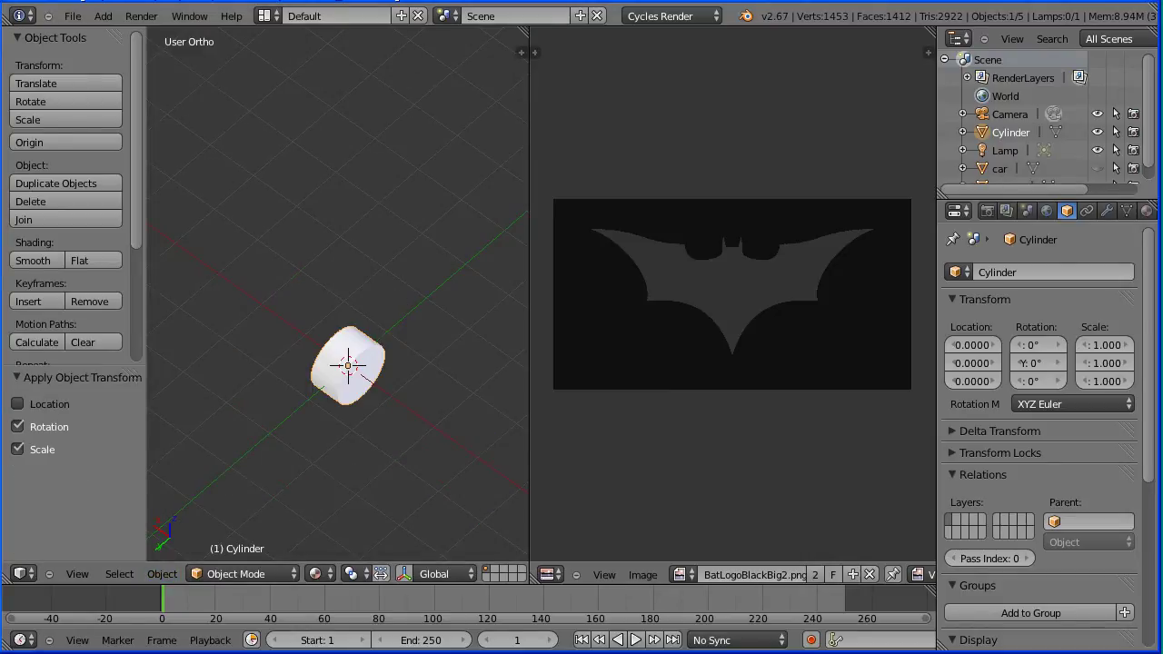
pyautogui.click(81, 573)
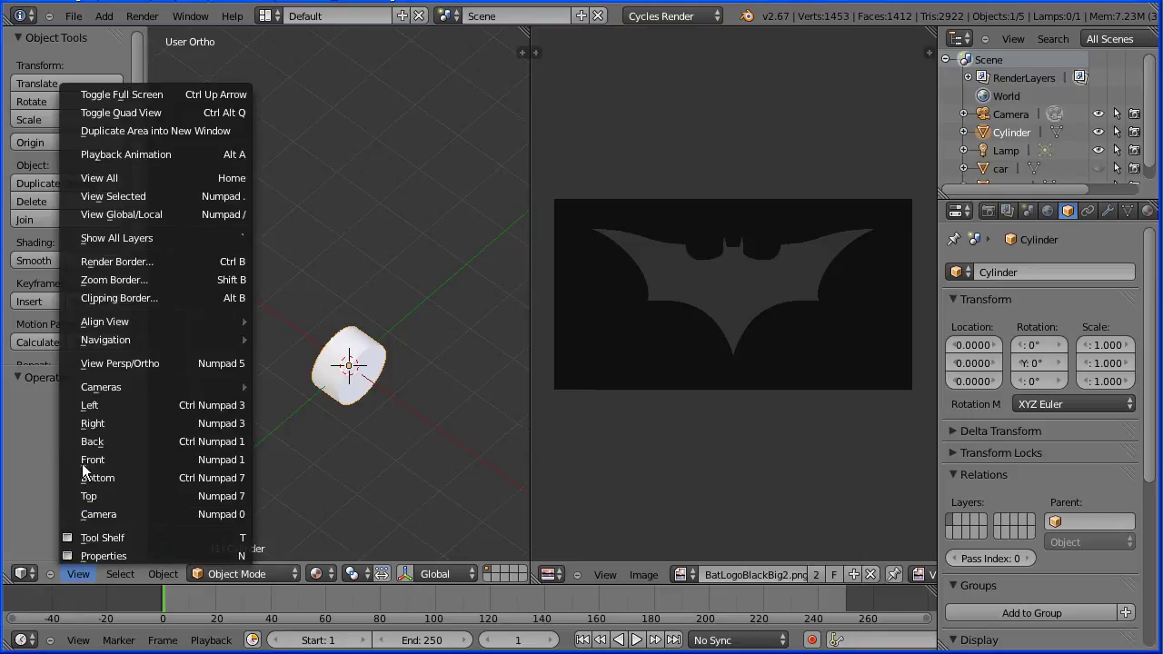
pyautogui.click(191, 424)
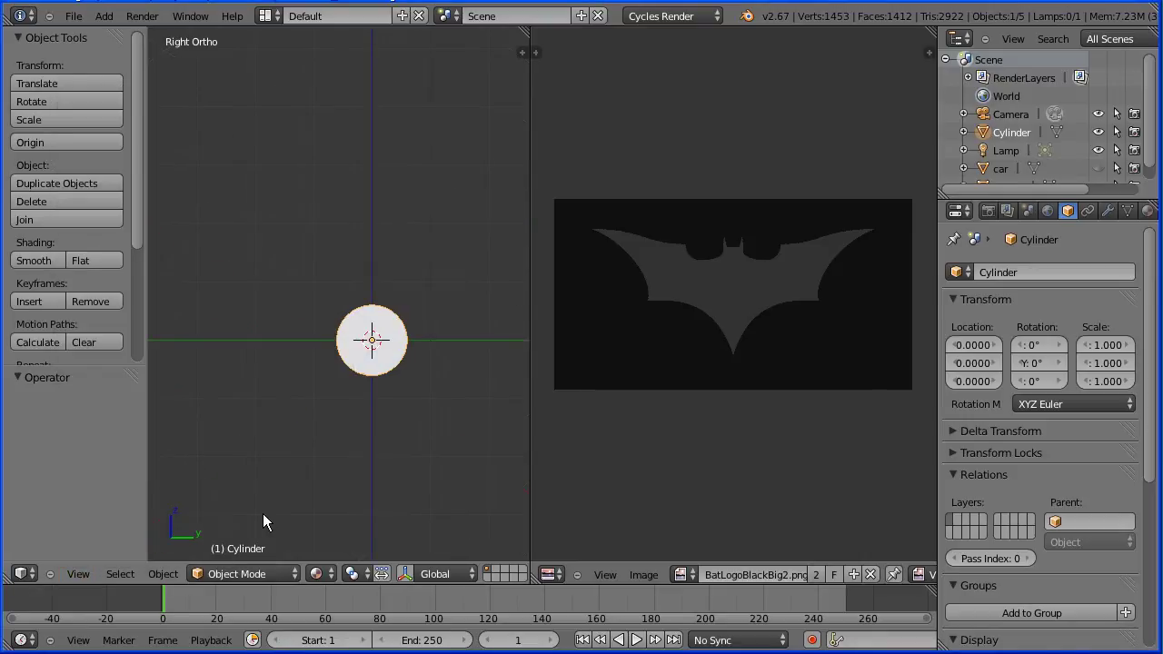
pyautogui.scroll(7, 263, 512)
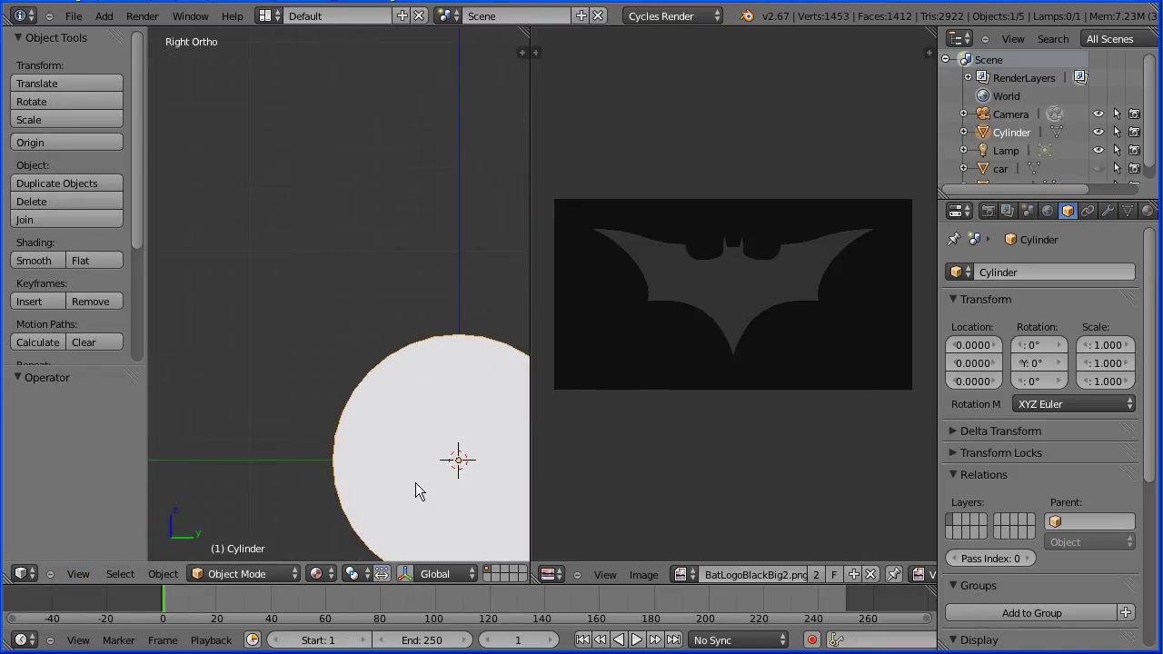
pyautogui.keyDown('shift'); pyautogui.moveTo(415, 483); pyautogui.dragTo(317, 332, button='middle'); pyautogui.keyUp('shift')
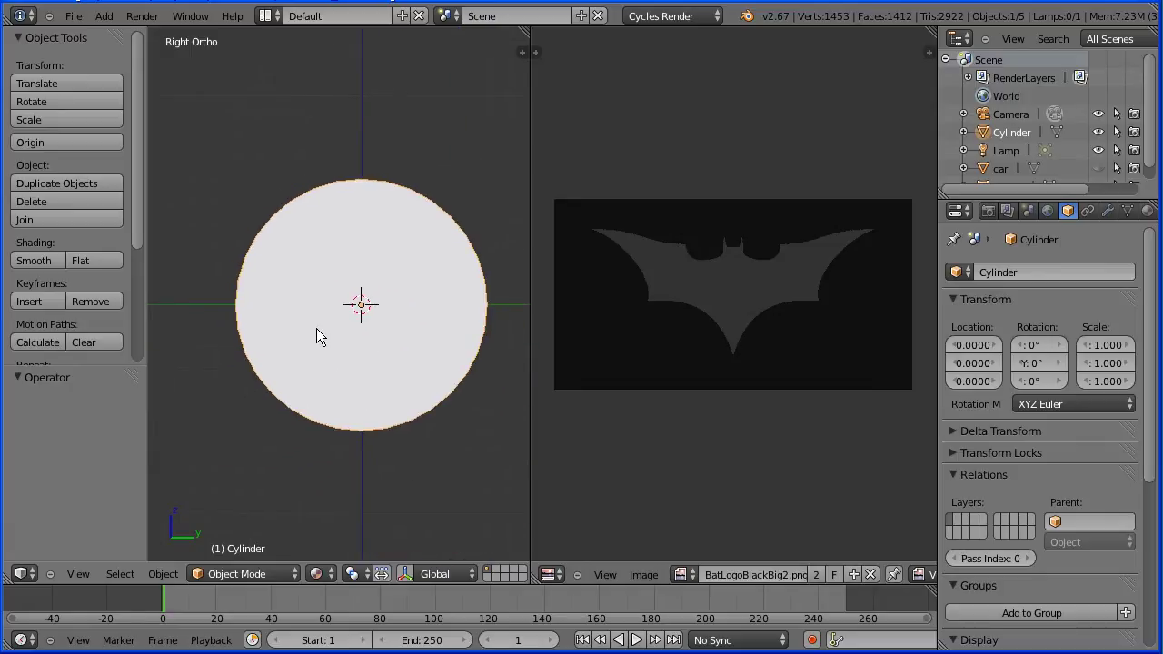
# Enter Edit Mode on the cylinder with proportional editing turned off
pyautogui.click(240, 568)
pyautogui.click(260, 533)
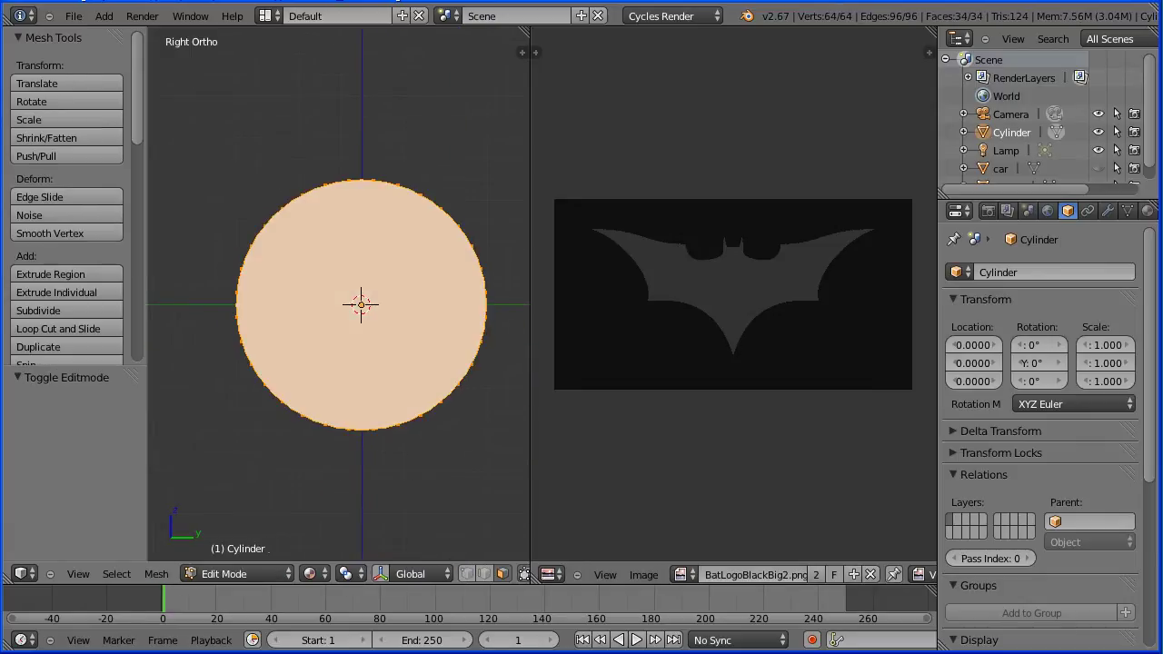
pyautogui.moveTo(417, 574); pyautogui.dragTo(276, 574, button='middle')
pyautogui.click(427, 574)
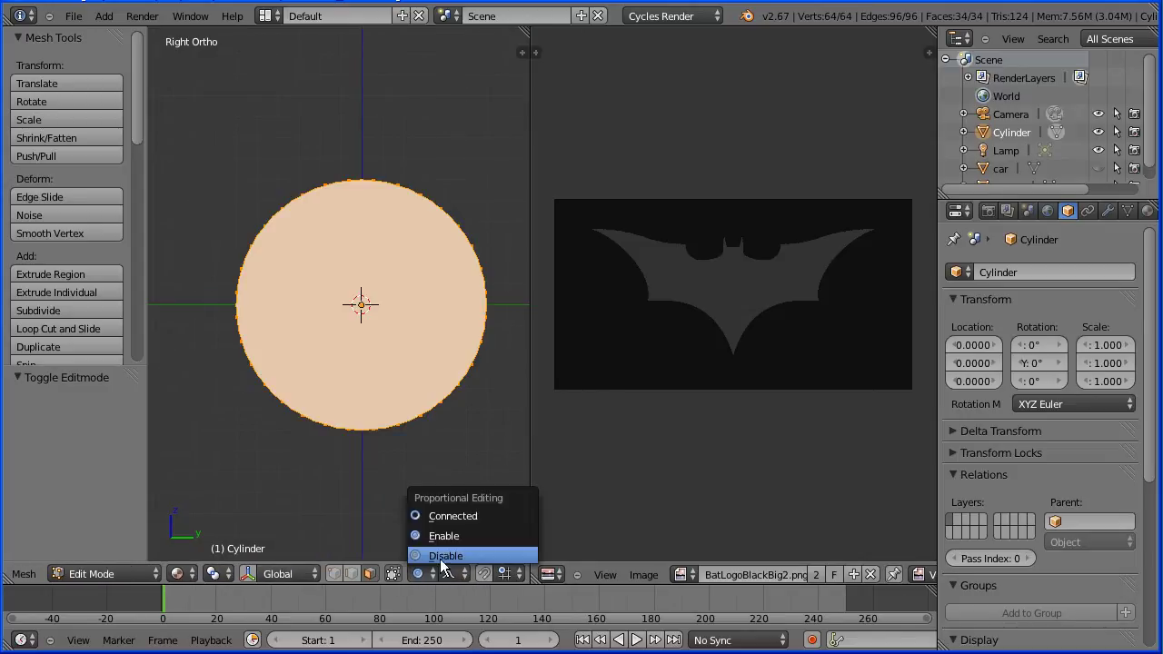
pyautogui.click(492, 559)
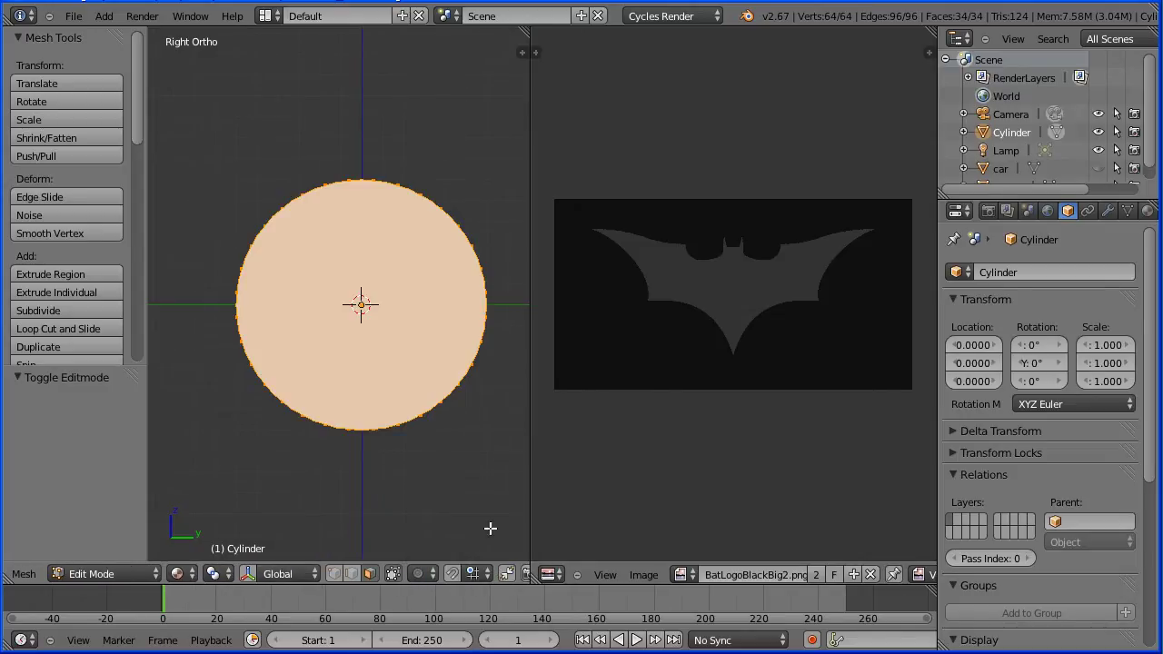
# Extrude the round cap face in place and scale it to 0.8 to form a rim
pyautogui.rightClick(408, 251)
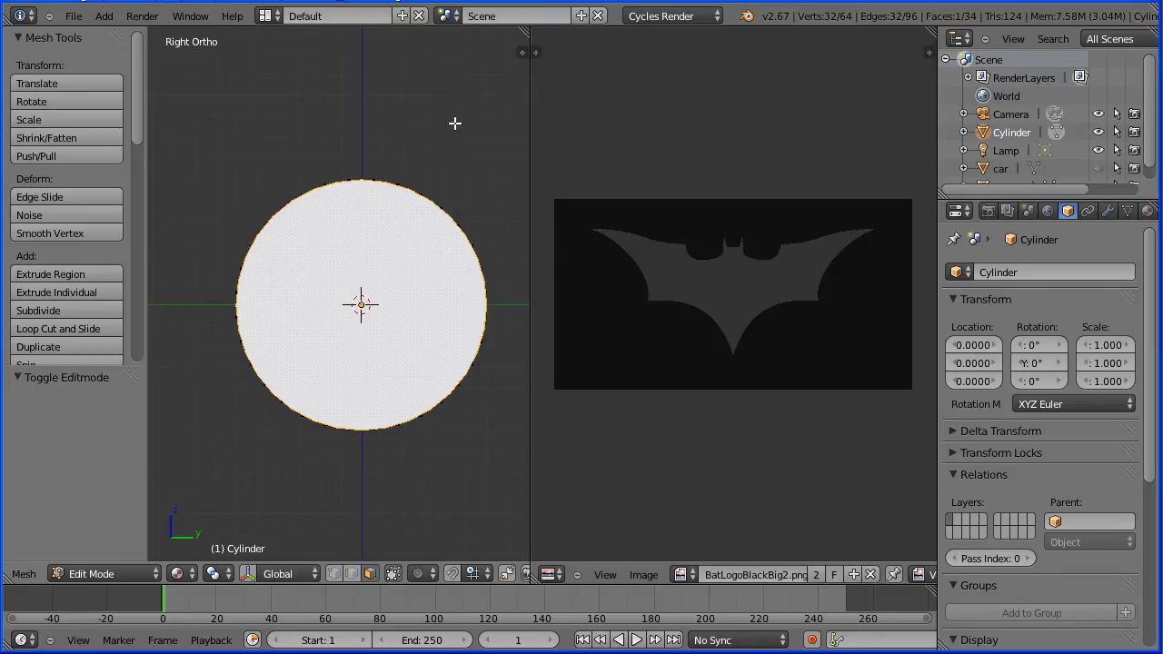
pyautogui.press('e')
pyautogui.rightClick(455, 123)
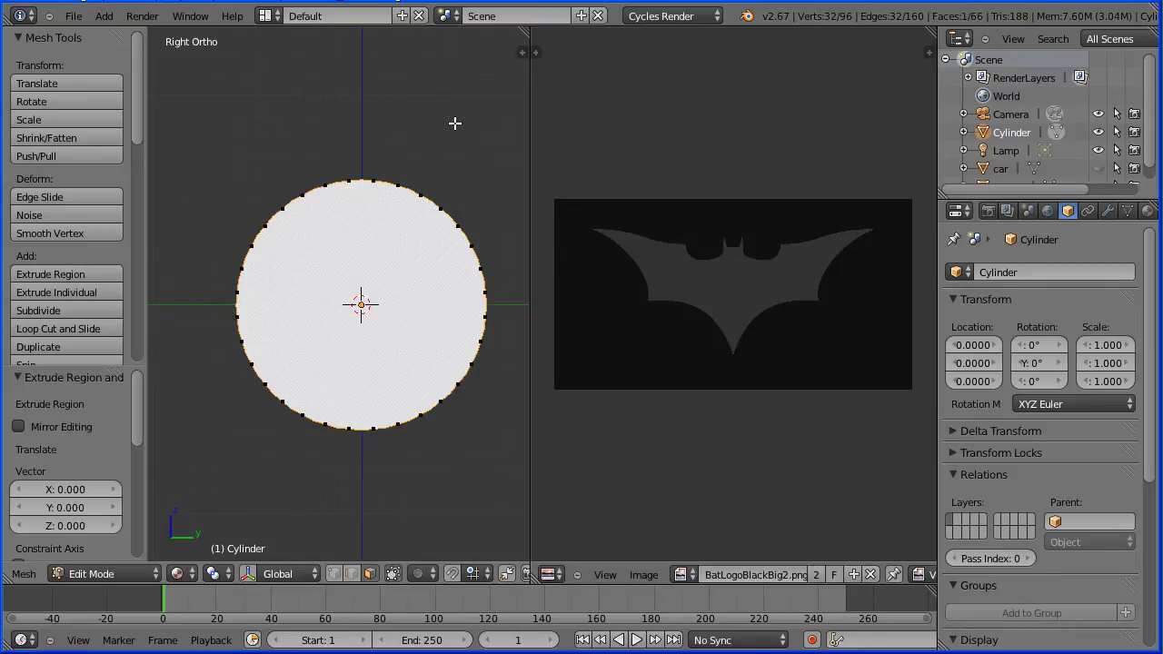
pyautogui.press('s')
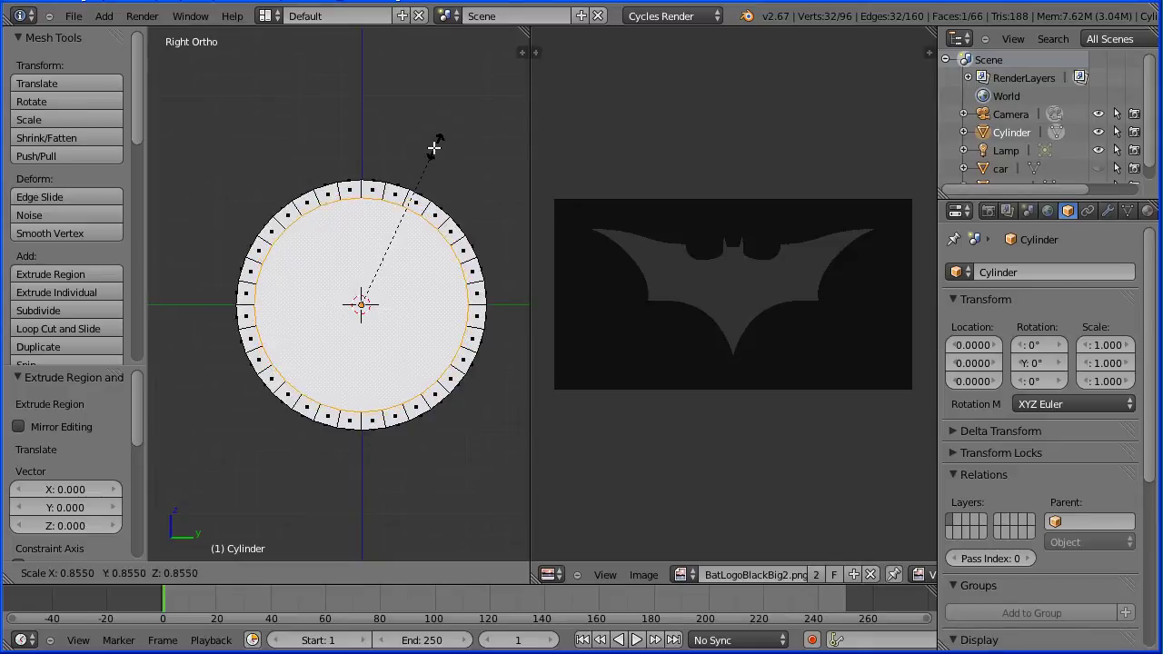
pyautogui.write('0.8')
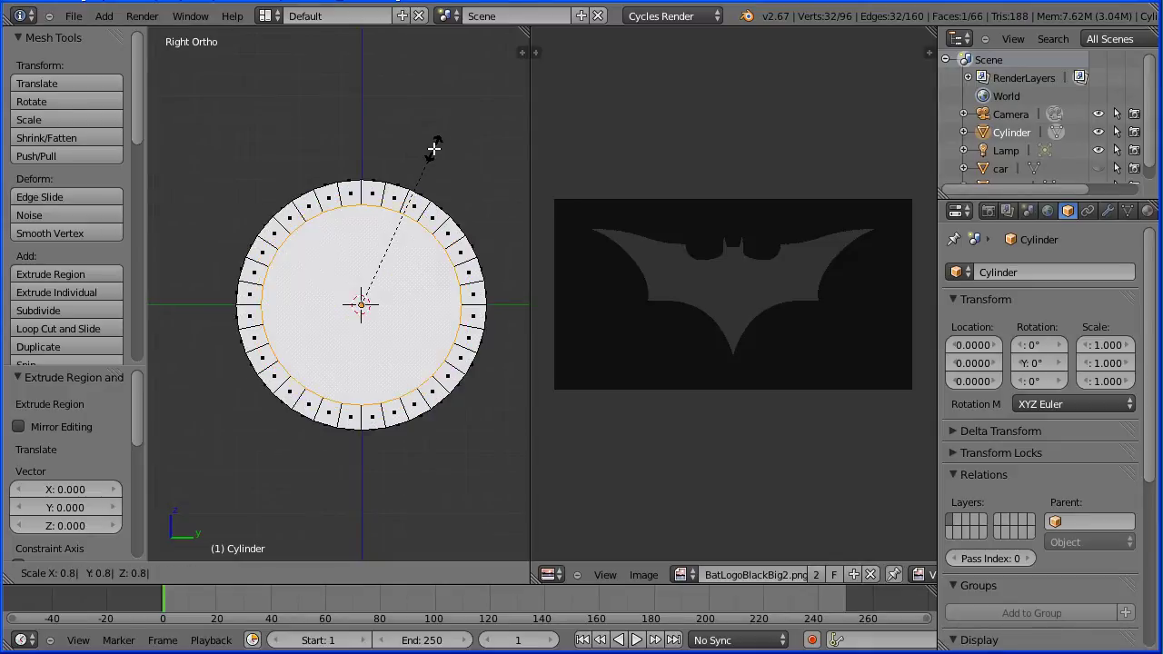
pyautogui.press('Return')
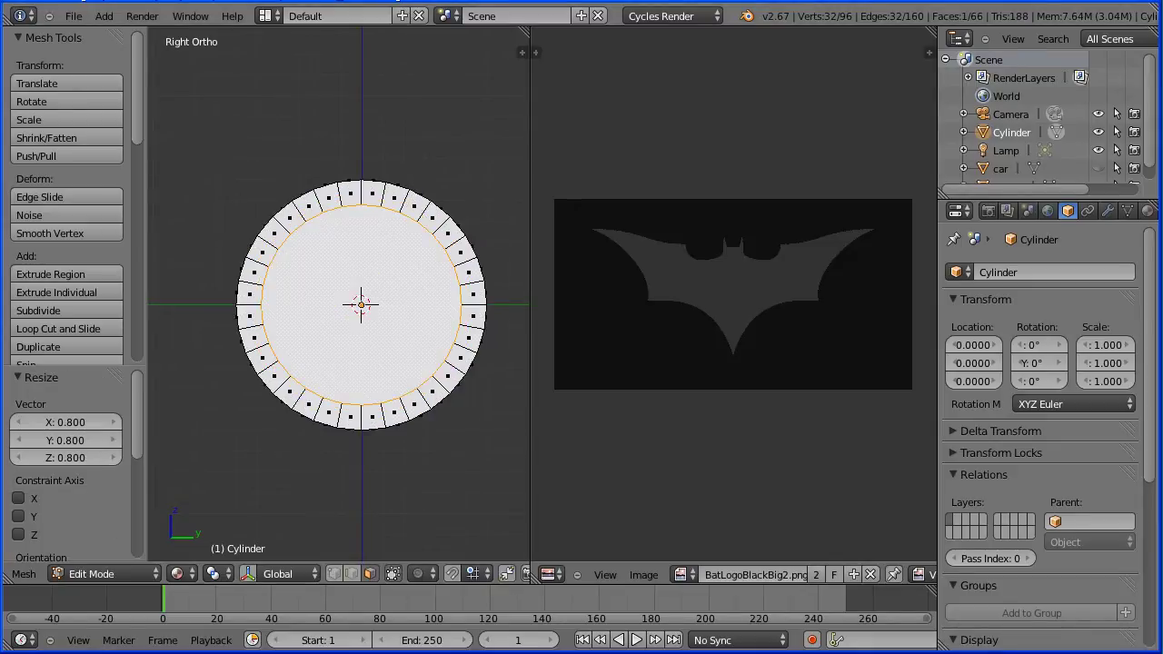
pyautogui.press('Tab')
pyautogui.press('Tab')
pyautogui.click(999, 273)
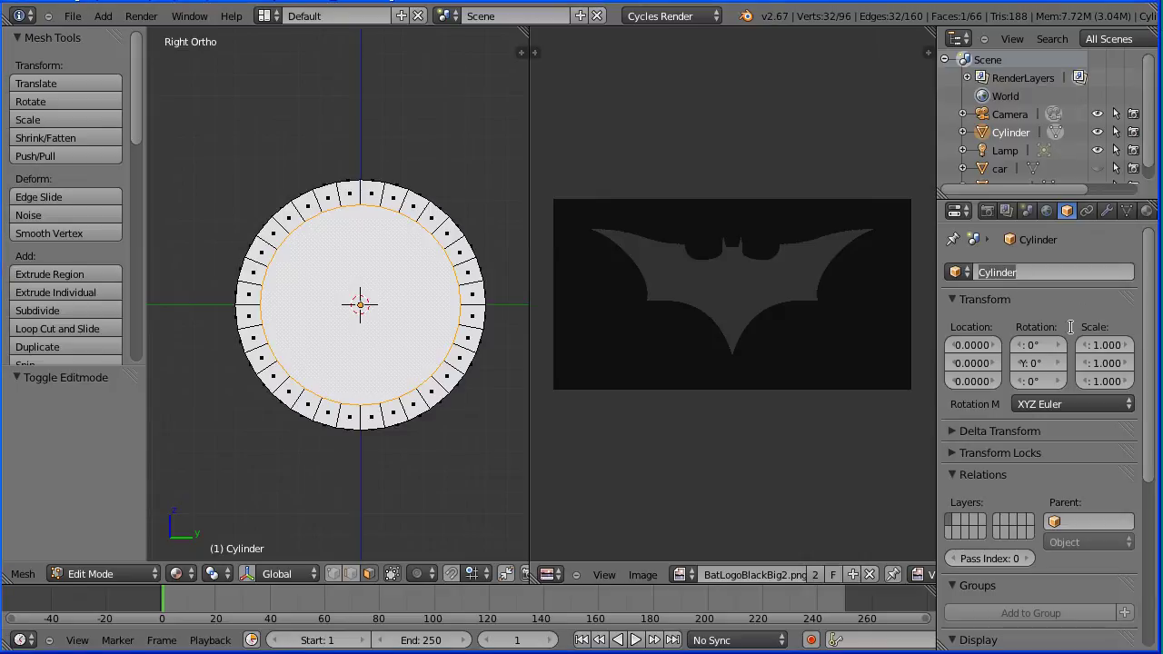
# Rename the cylinder TireFP and give it a new material named wheel
pyautogui.write('TireFP')
pyautogui.press('Return')
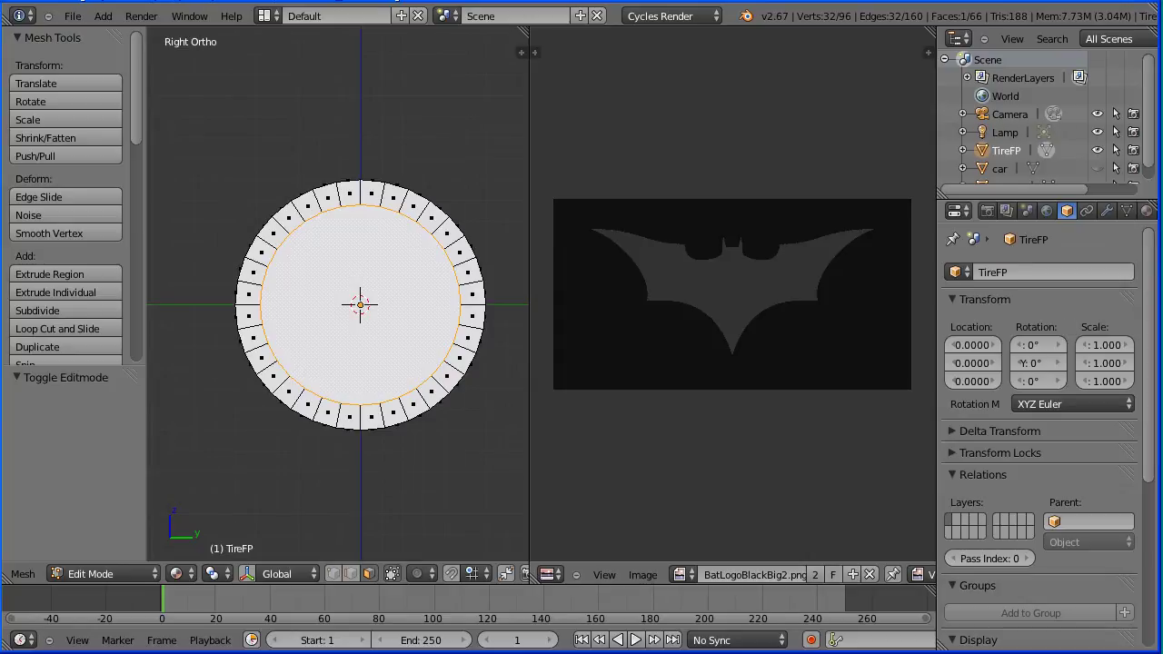
pyautogui.click(1146, 210)
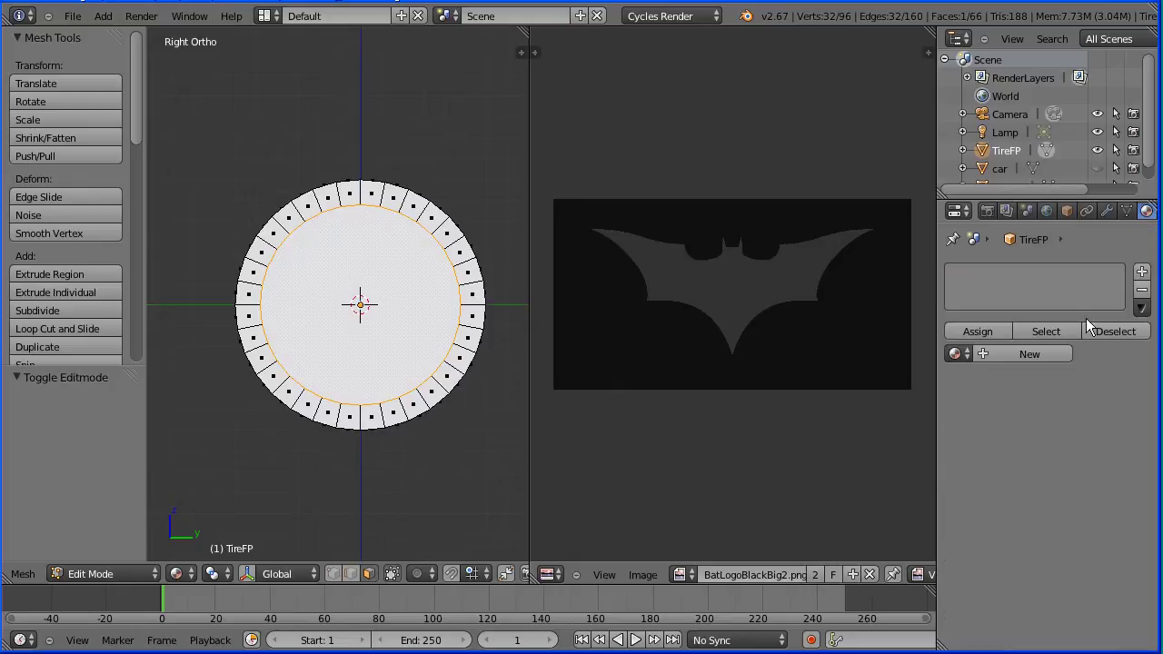
pyautogui.click(989, 354)
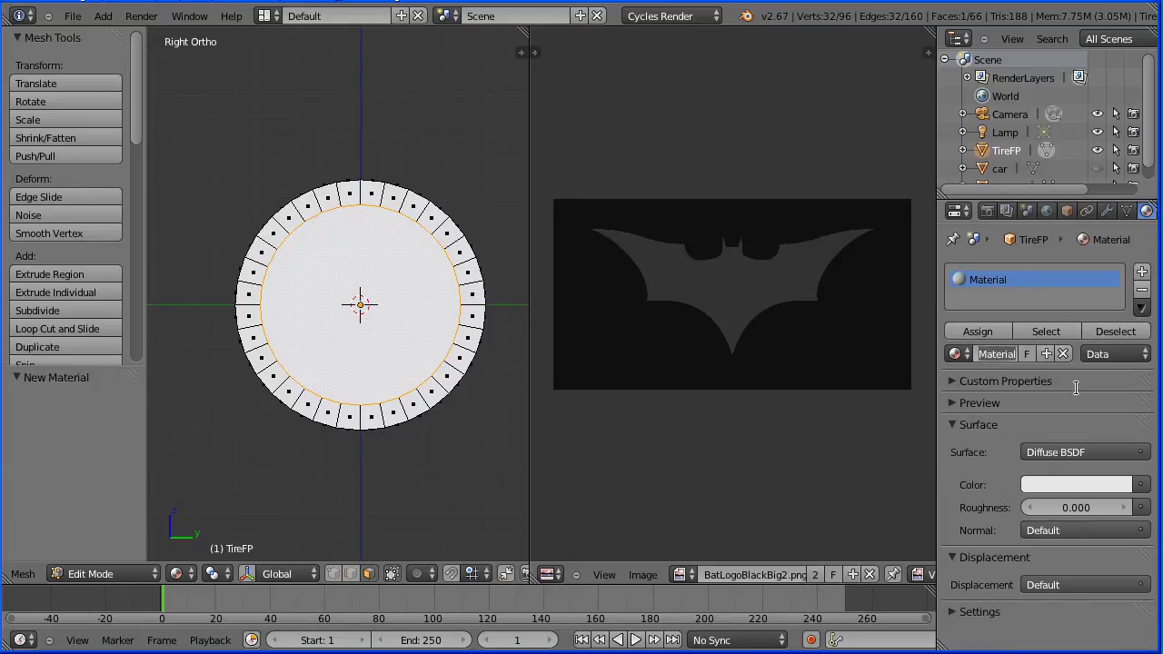
pyautogui.write('wheel')
pyautogui.press('Return')
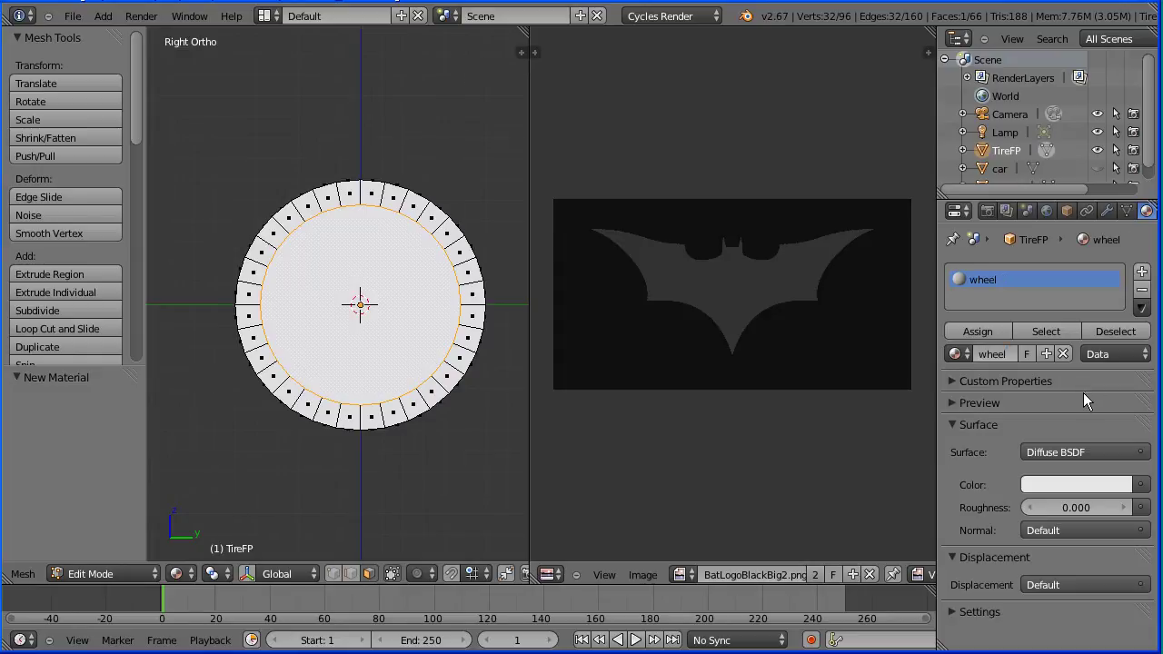
# Set the wheel material's colour to near-black RGB 0.01, 0.01, 0.01
pyautogui.click(1072, 489)
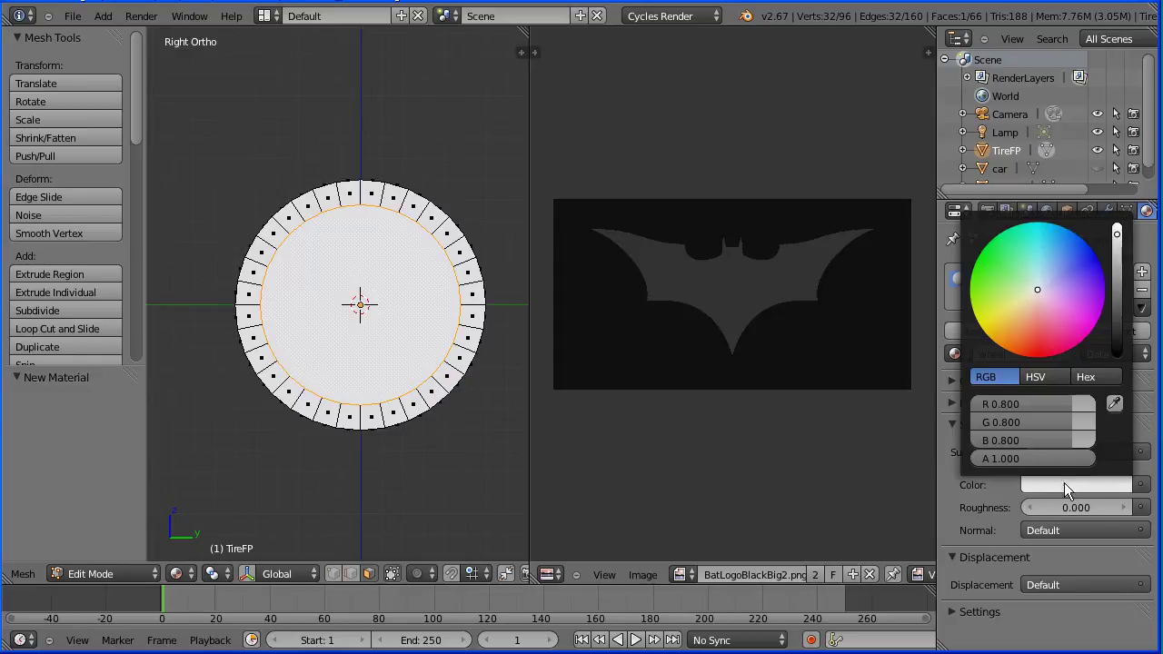
pyautogui.click(1033, 406)
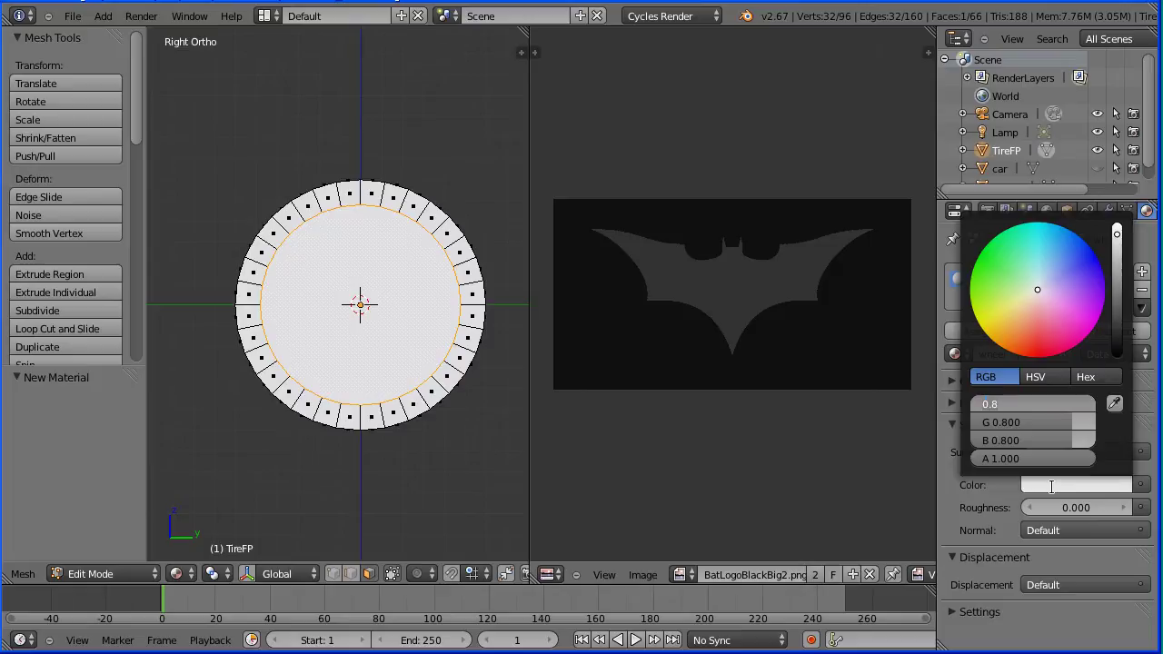
pyautogui.press('BackSpace')
pyautogui.write('.01')
pyautogui.press('Tab')
pyautogui.press('BackSpace')
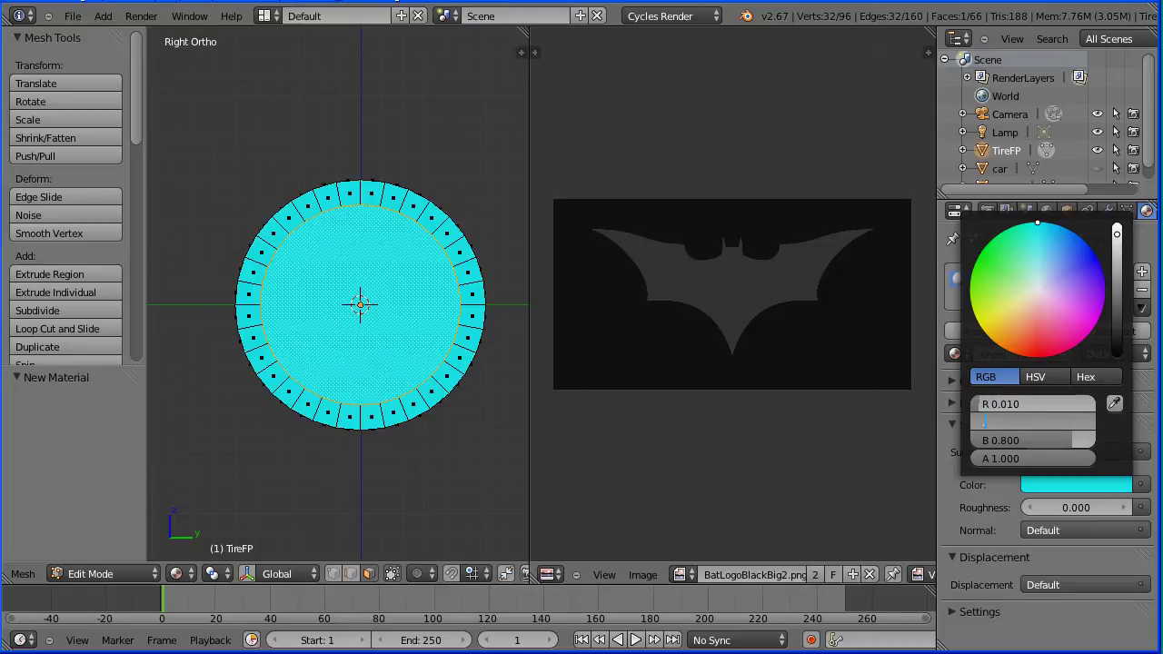
pyautogui.write('.01')
pyautogui.press('Tab')
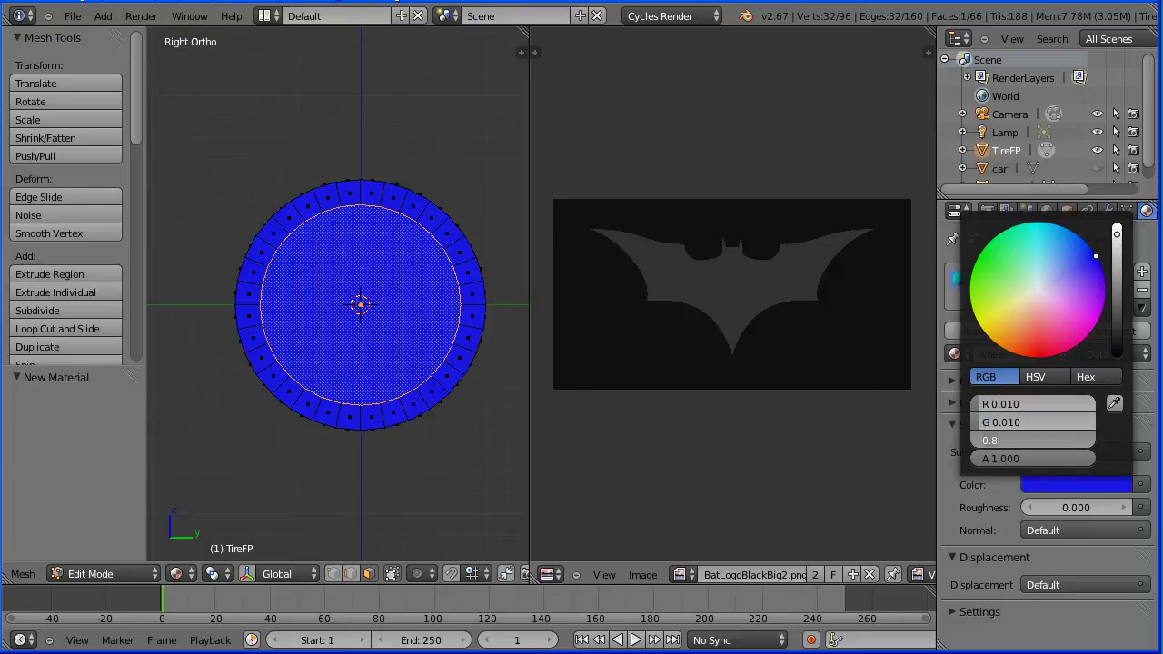
pyautogui.press('BackSpace')
pyautogui.write('.01')
pyautogui.press('Return')
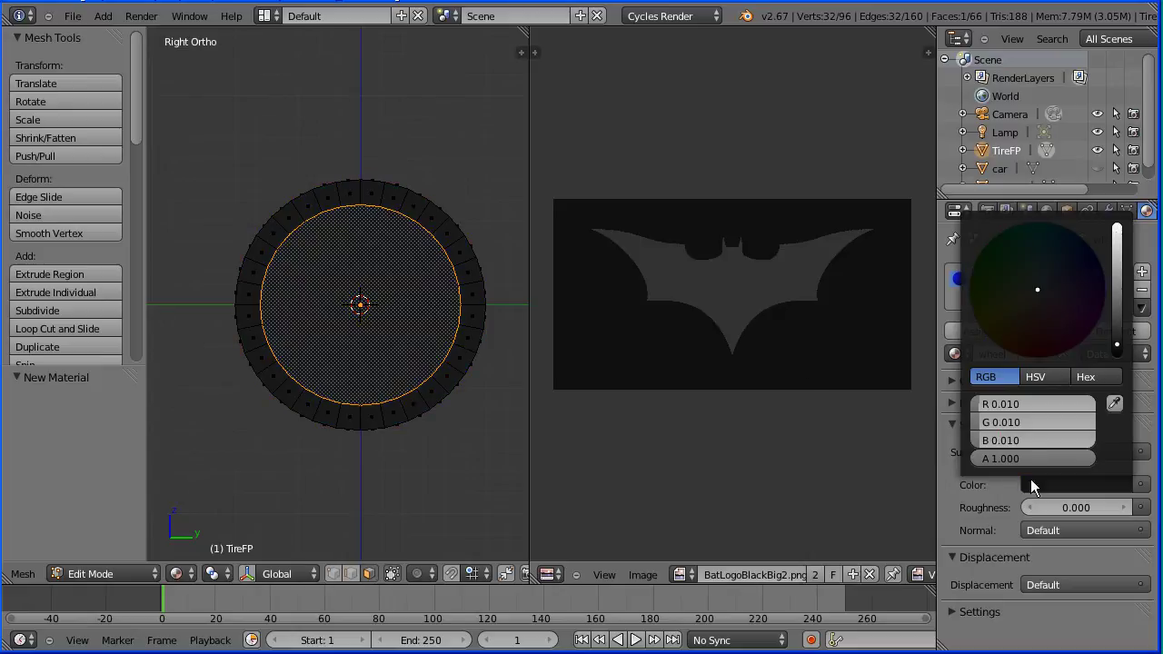
pyautogui.press('Tab')
pyautogui.press('Tab')
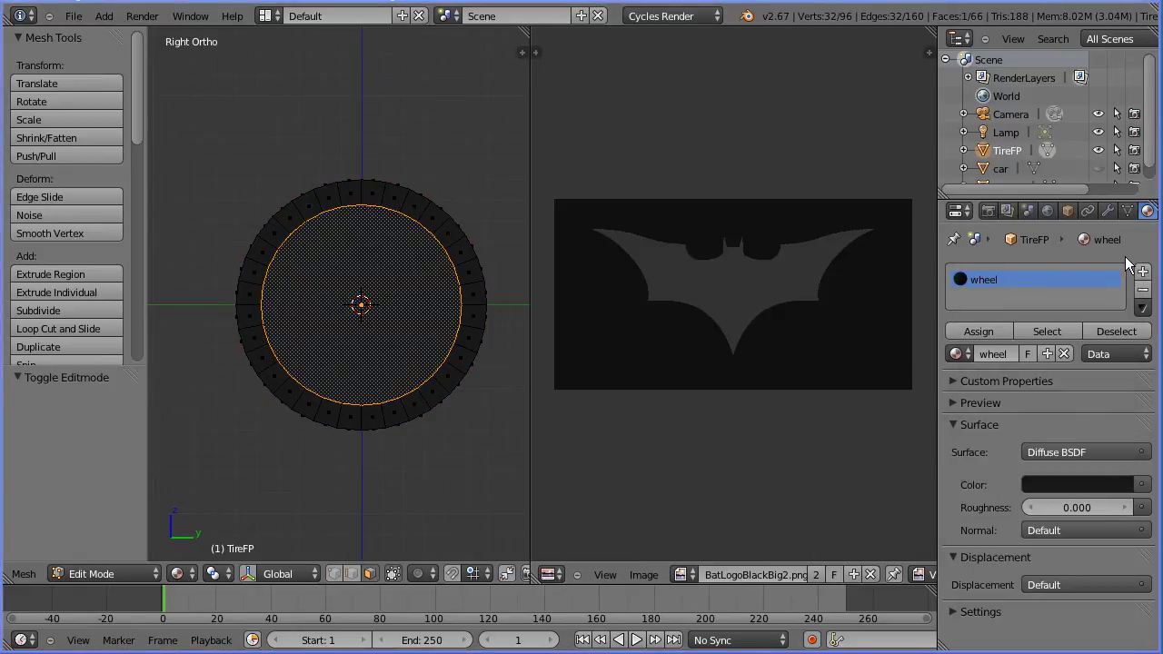
# Add a second material slot with a new material whose colour uses an Image Texture
pyautogui.click(1143, 272)
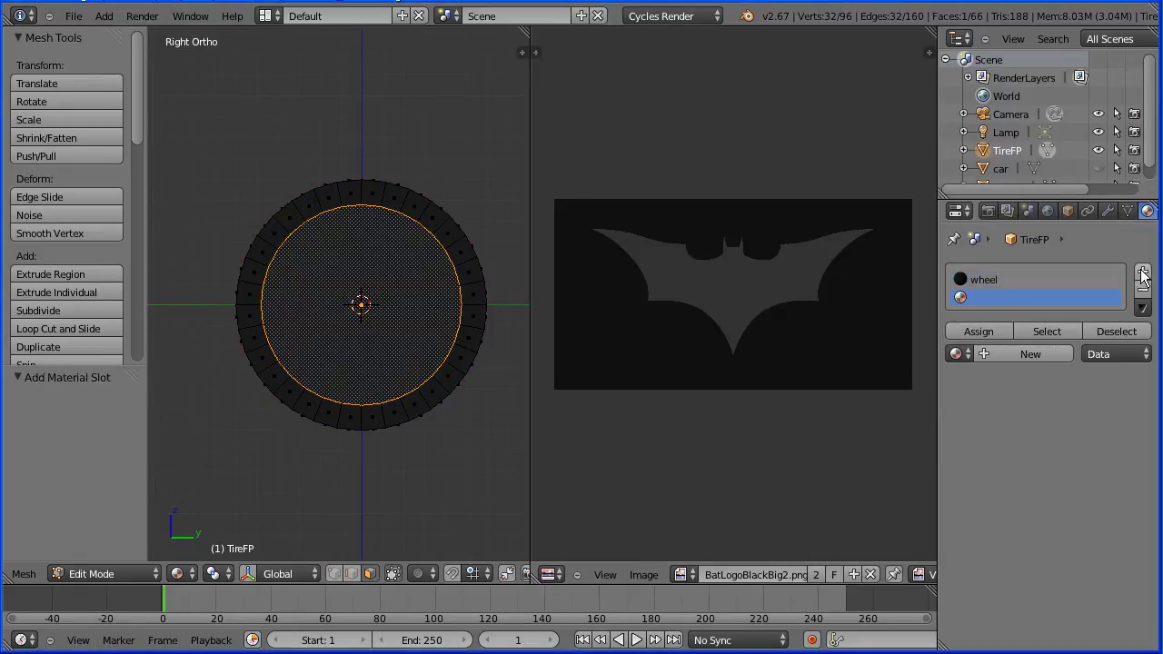
pyautogui.click(1012, 353)
pyautogui.click(1147, 491)
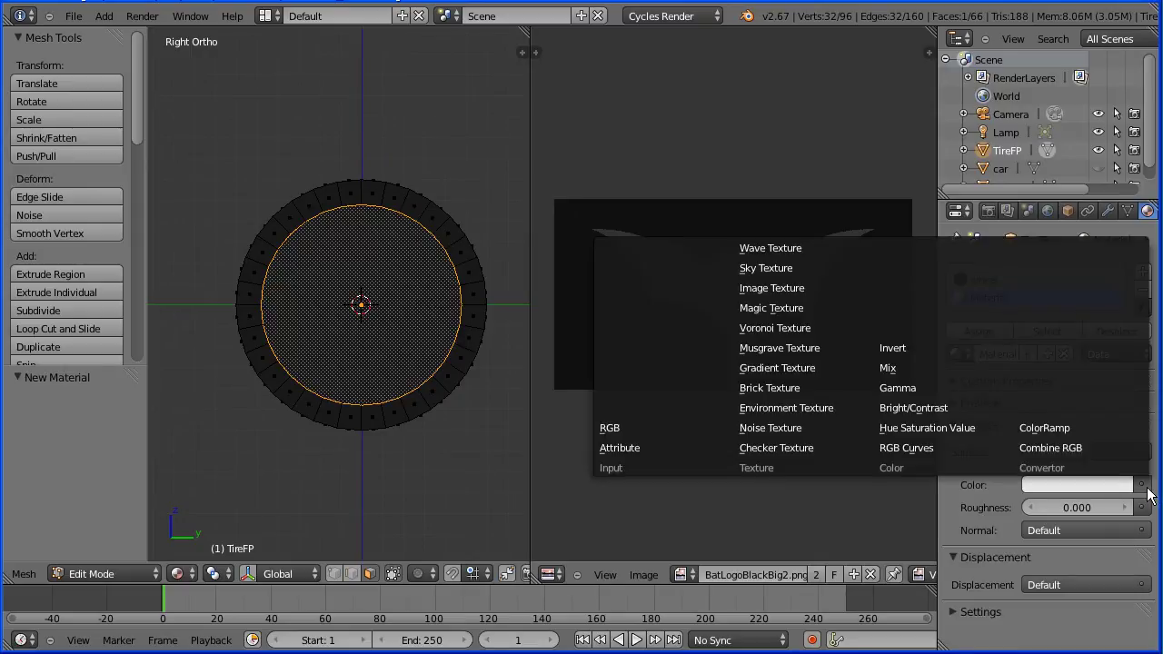
pyautogui.click(820, 287)
# Load myBatLogoBlackBig.png from the bat folder and display it in the image editor
pyautogui.click(1097, 507)
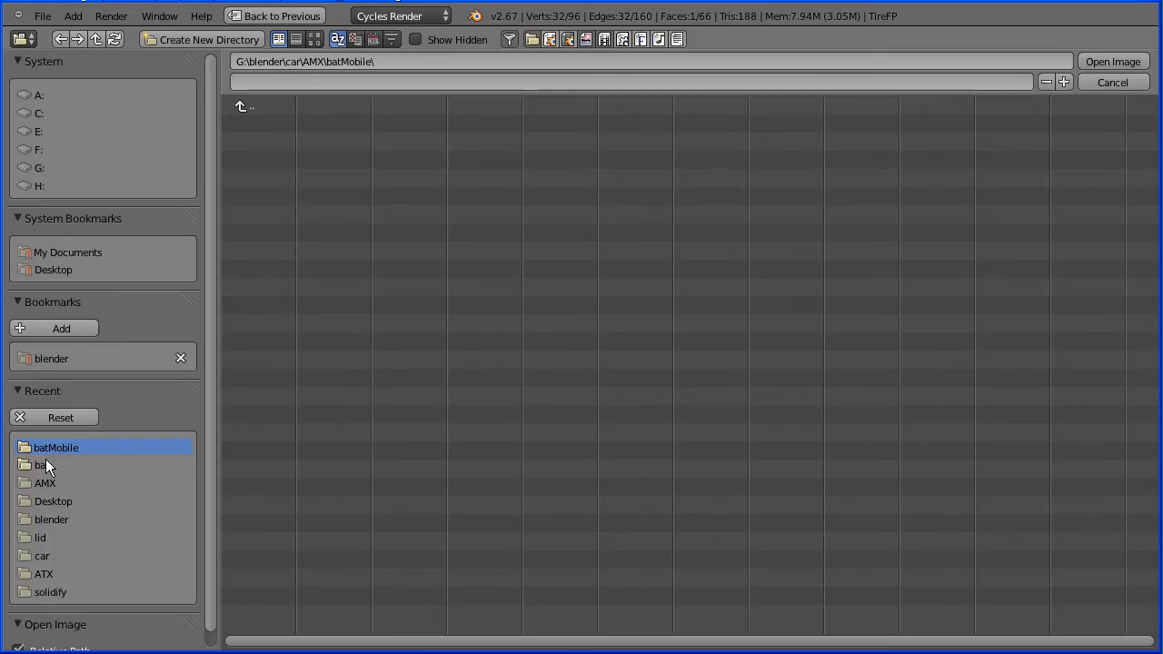
pyautogui.click(42, 465)
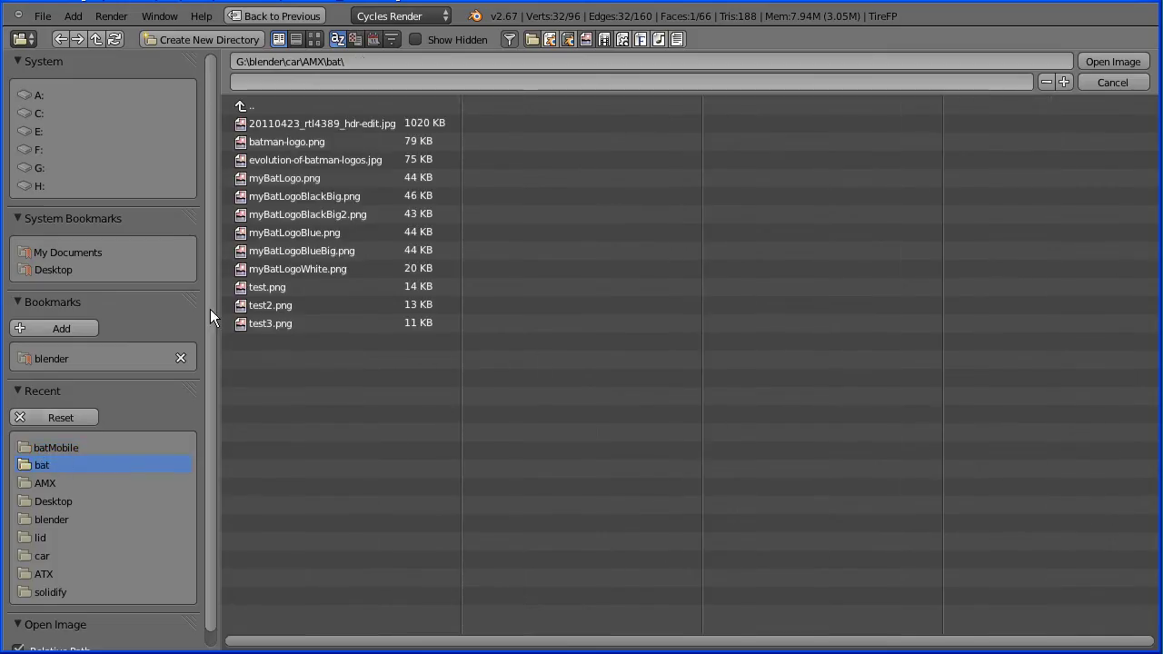
pyautogui.click(301, 196)
pyautogui.click(1117, 60)
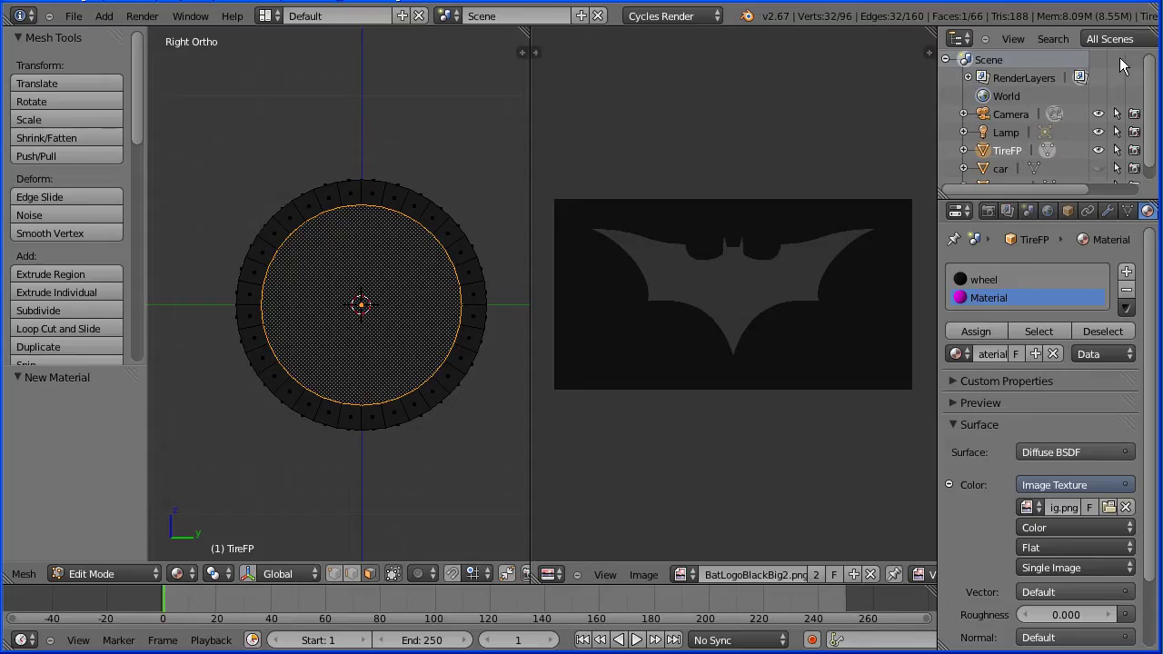
pyautogui.click(680, 575)
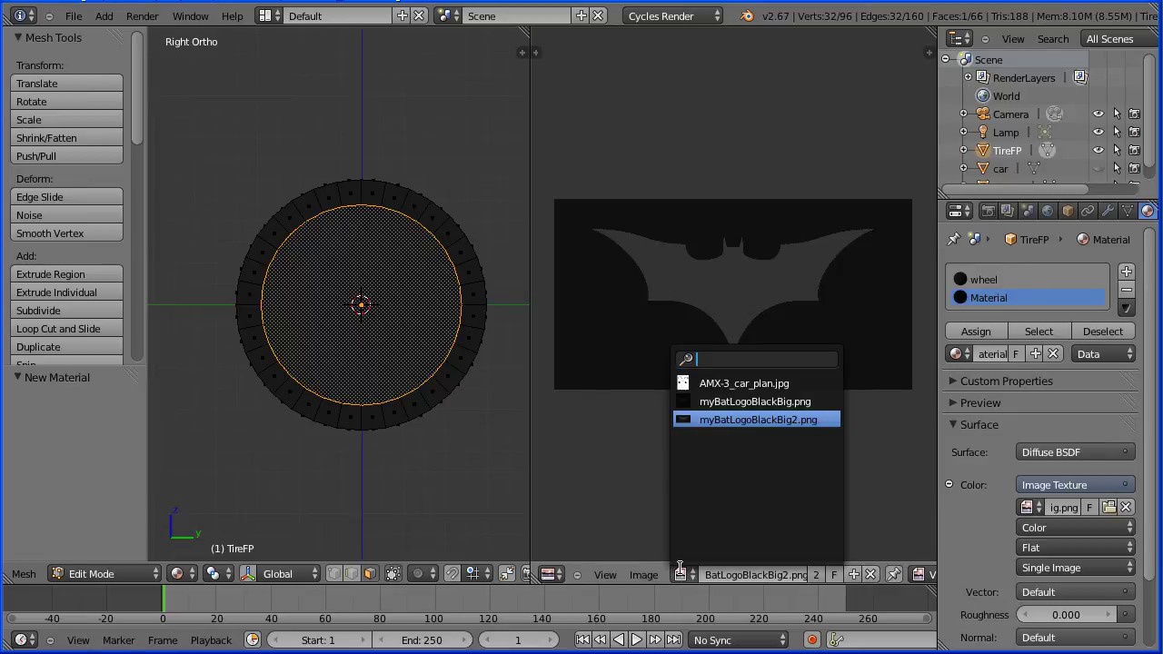
pyautogui.click(745, 401)
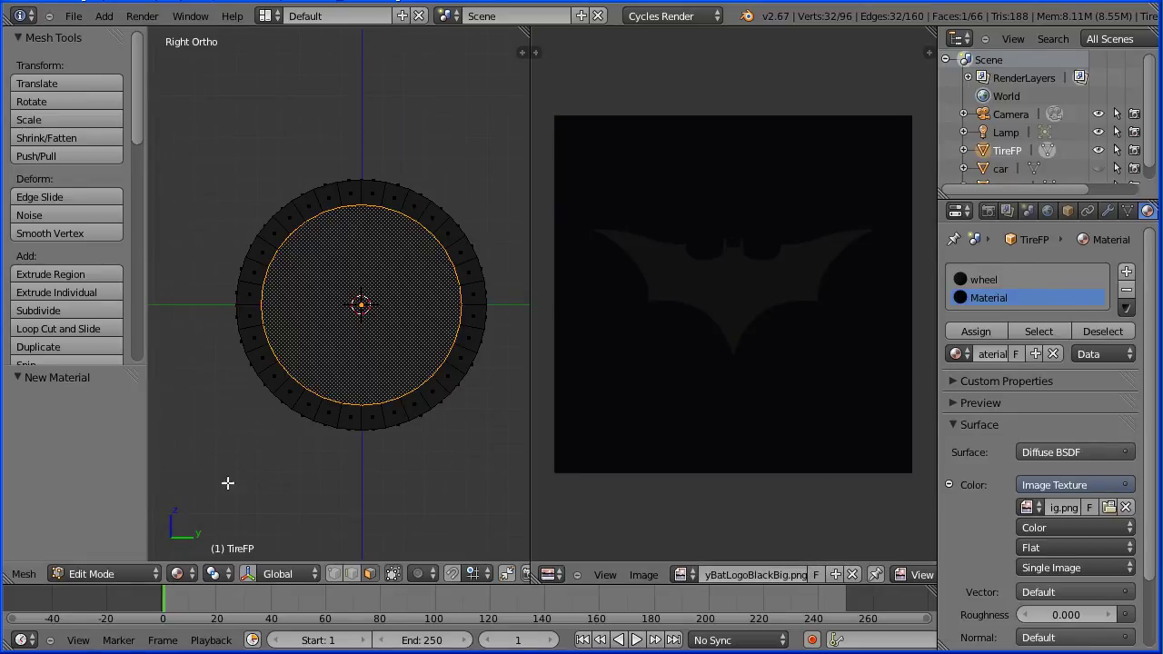
# Project the cap's UVs from view to image bounds, scale them to 0.907 and nudge them up along Y
pyautogui.click(27, 574)
pyautogui.moveTo(64, 437)
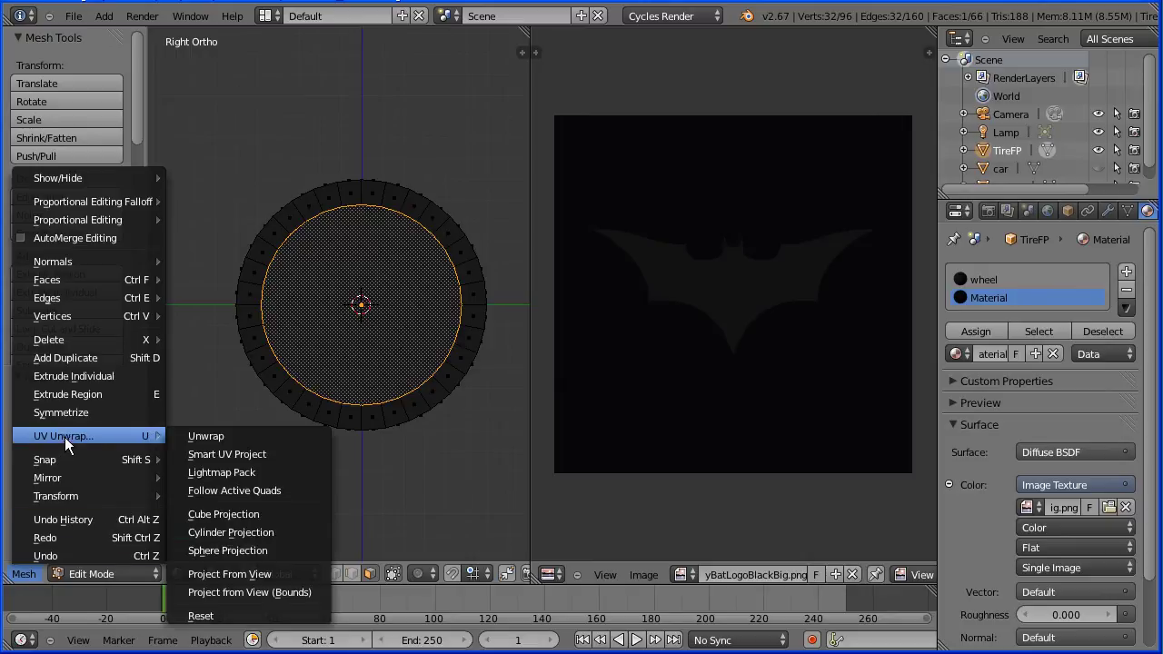
pyautogui.click(273, 592)
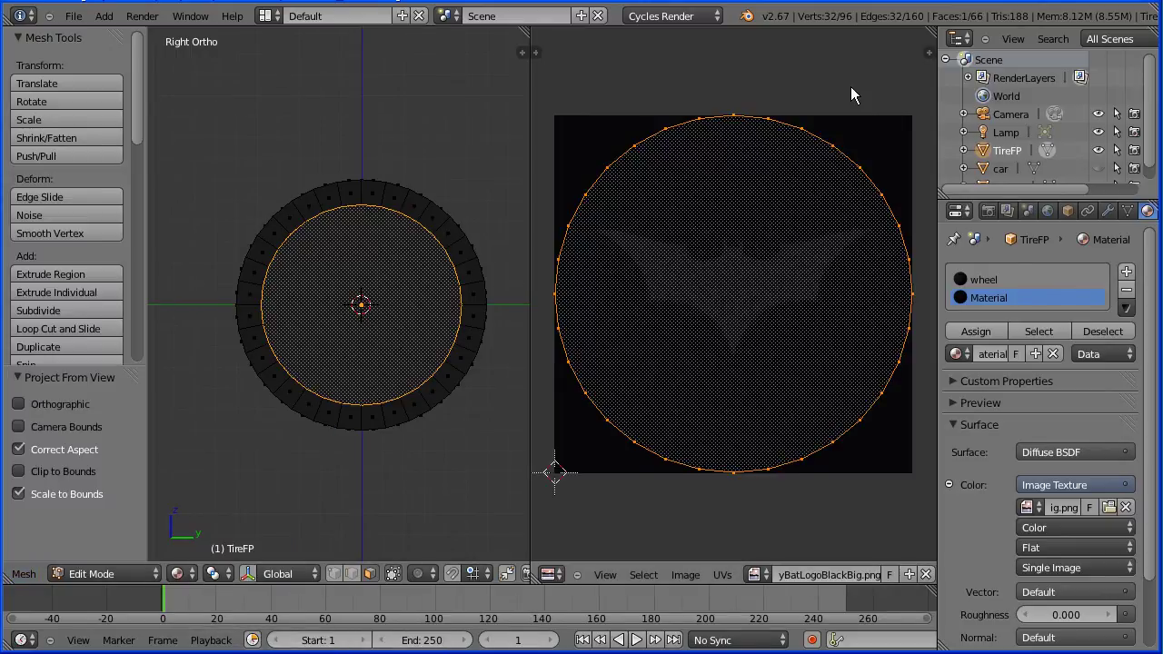
pyautogui.press('s')
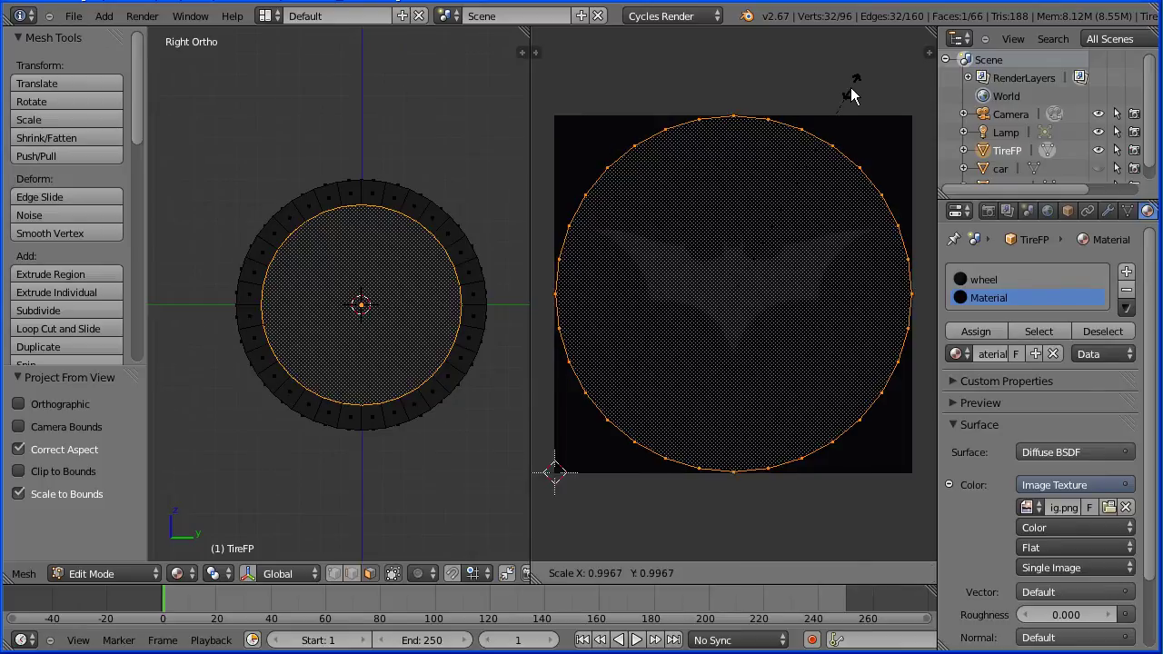
pyautogui.click(842, 113)
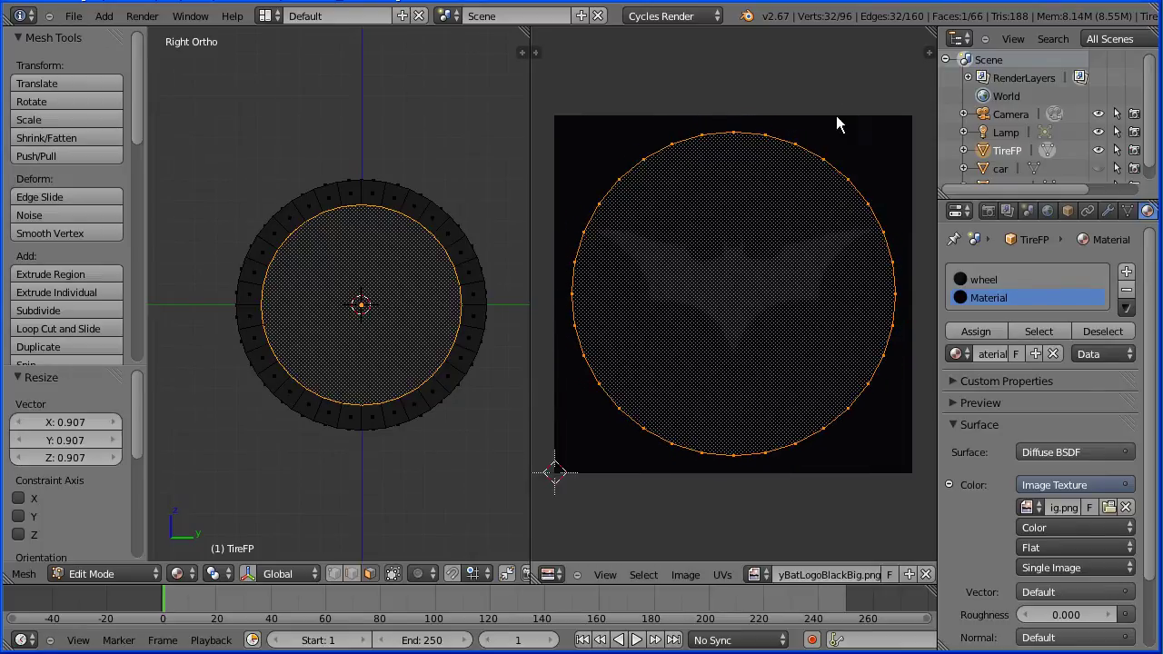
pyautogui.press('g')
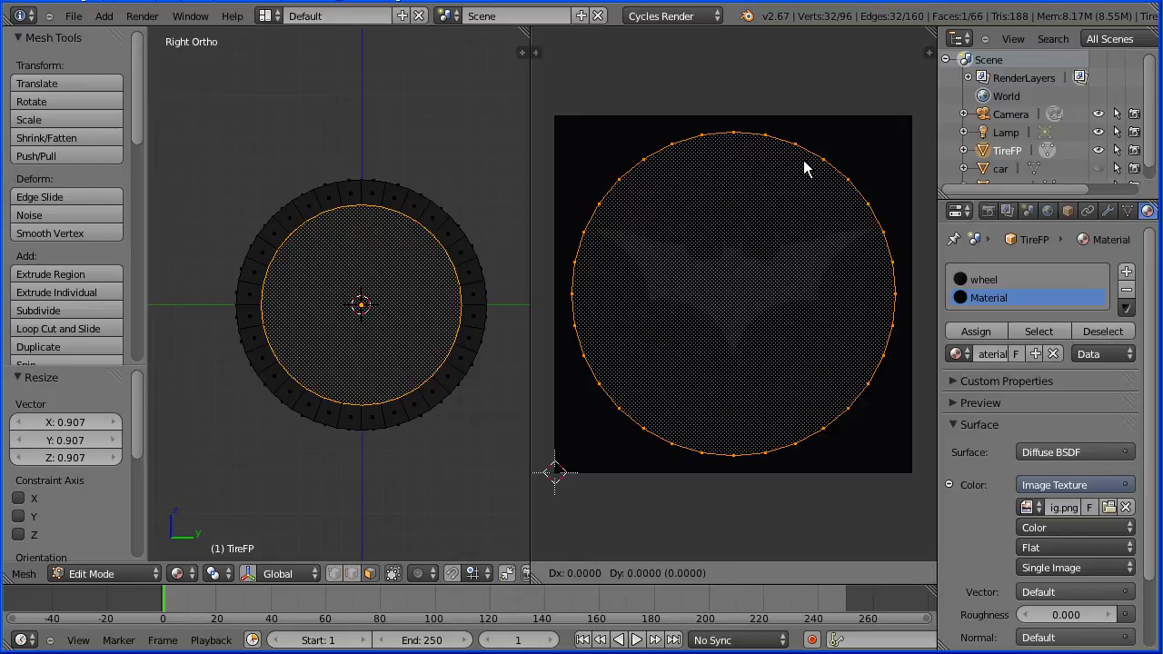
pyautogui.press('y')
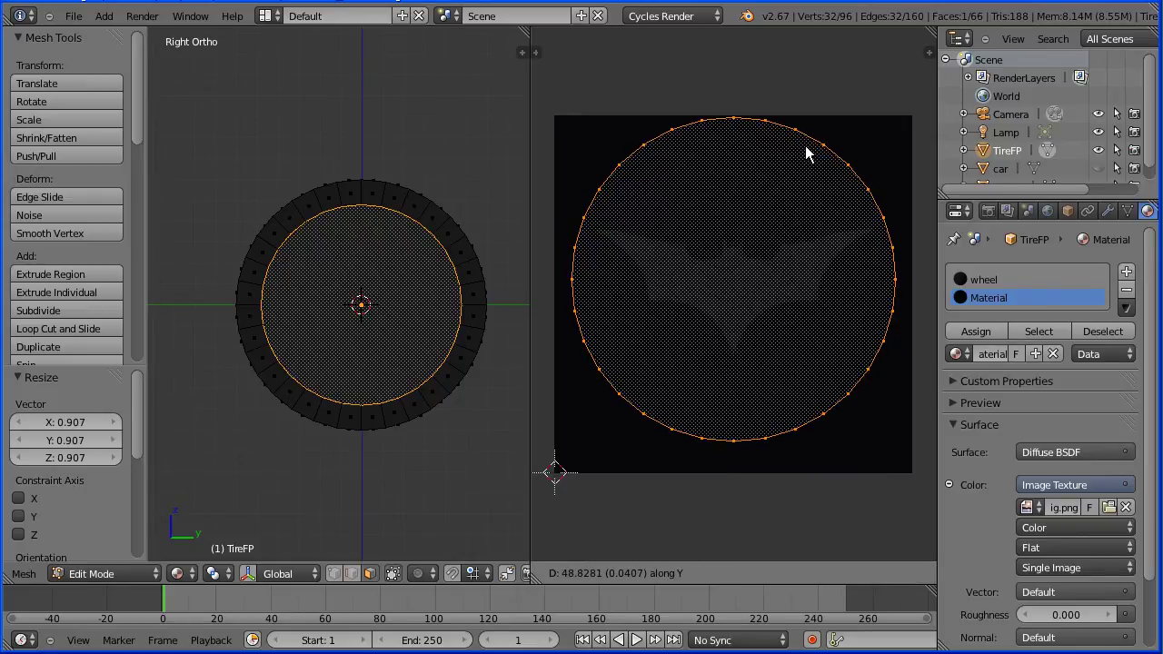
pyautogui.click(807, 155)
# Name the second material wheelLogo, assign it to the cap face, and return to Object Mode
pyautogui.press('Tab')
pyautogui.press('Tab')
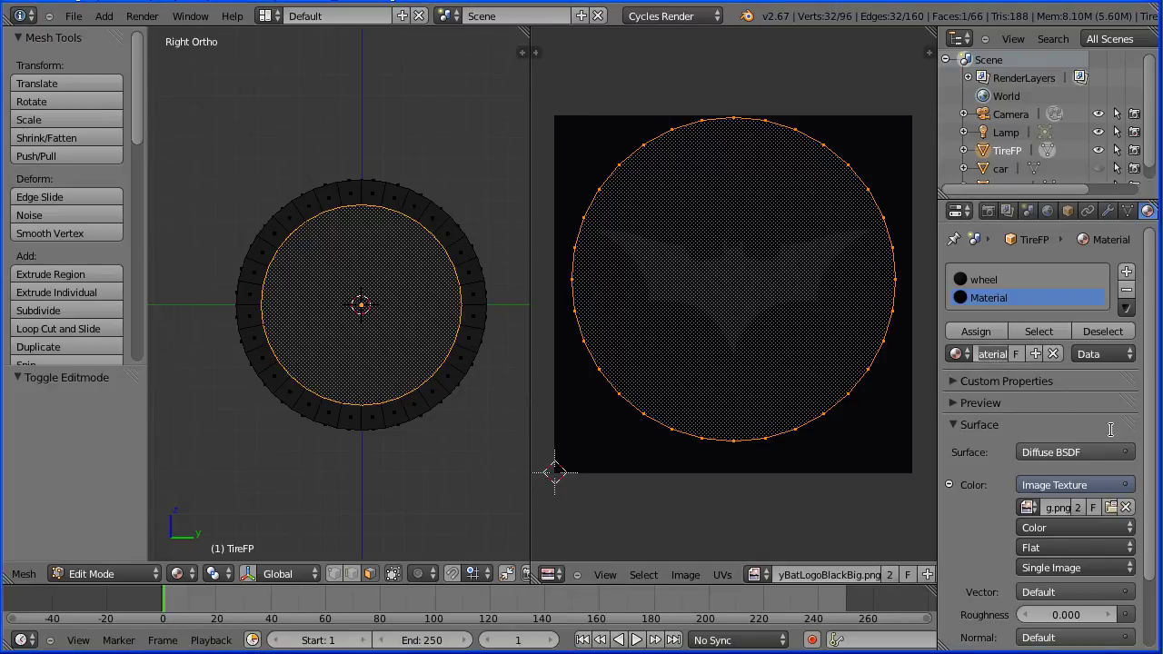
pyautogui.write('wheelLogo')
pyautogui.press('Return')
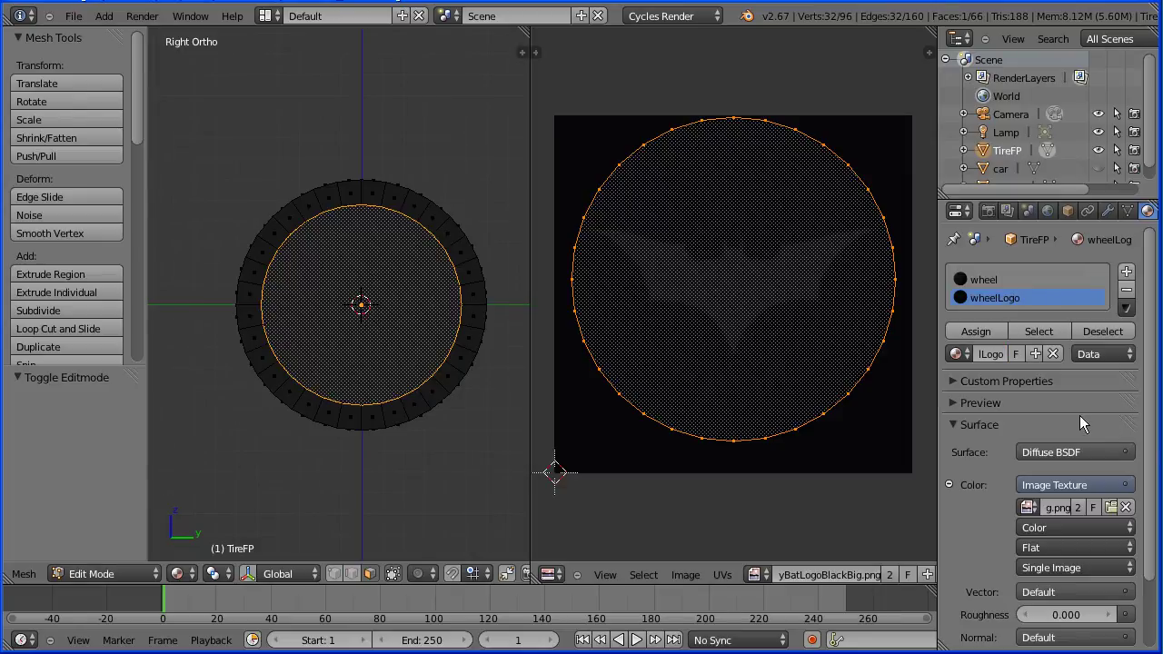
pyautogui.click(986, 332)
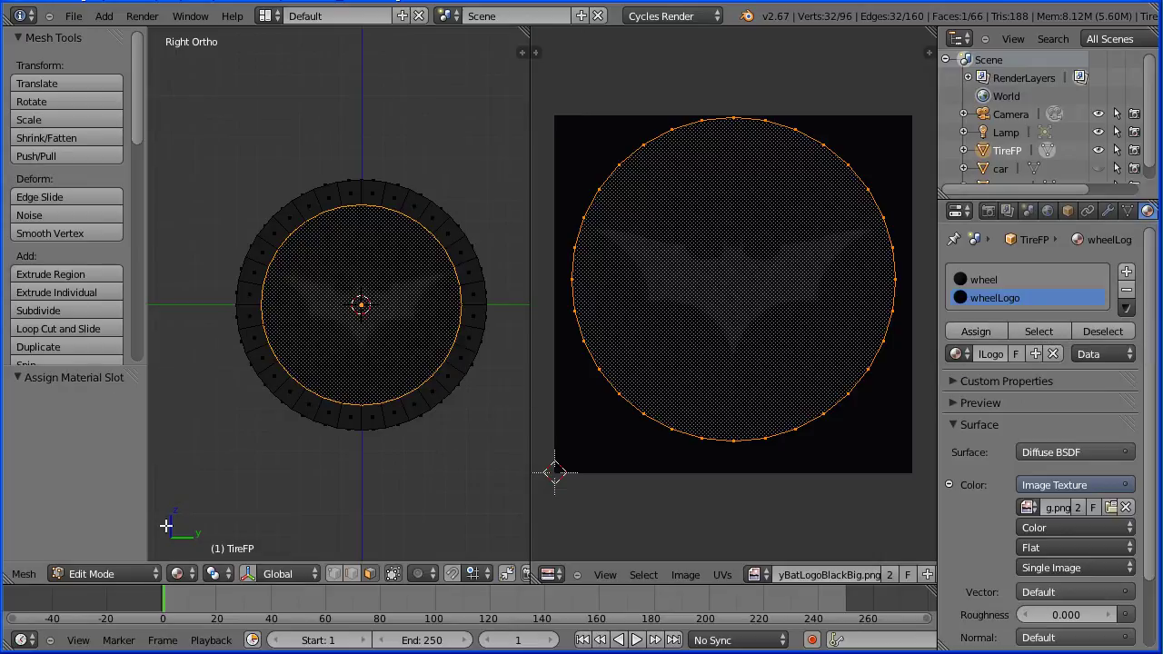
pyautogui.click(141, 575)
pyautogui.click(138, 555)
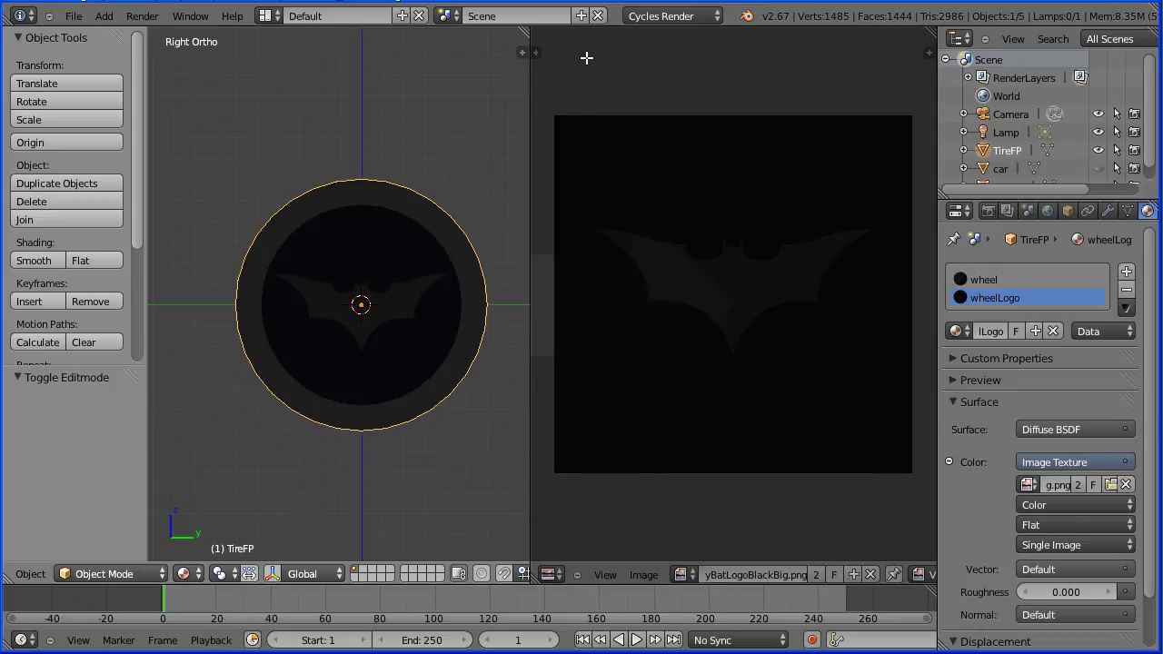
# Widen the 3D view and unhide the car body and carTop
pyautogui.moveTo(587, 57); pyautogui.dragTo(586, 62)
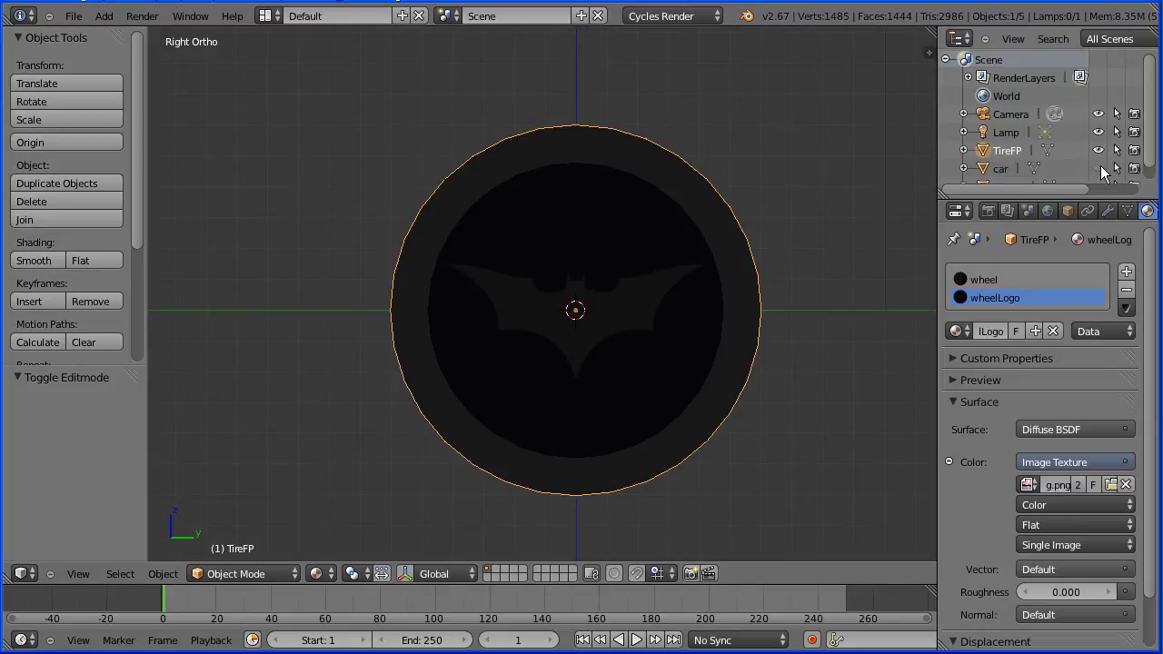
pyautogui.click(1099, 168)
pyautogui.scroll(-1, 1154, 166)
pyautogui.scroll(-1, 1154, 166)
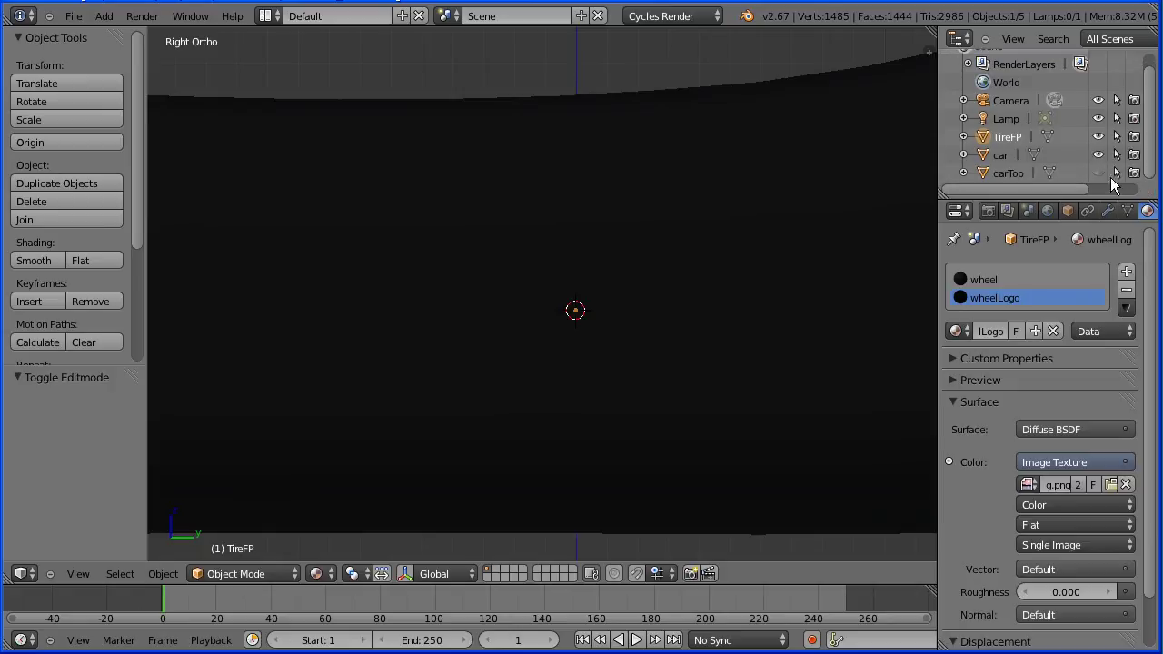
pyautogui.click(1099, 172)
pyautogui.scroll(-1, 557, 267)
pyautogui.scroll(-5, 557, 267)
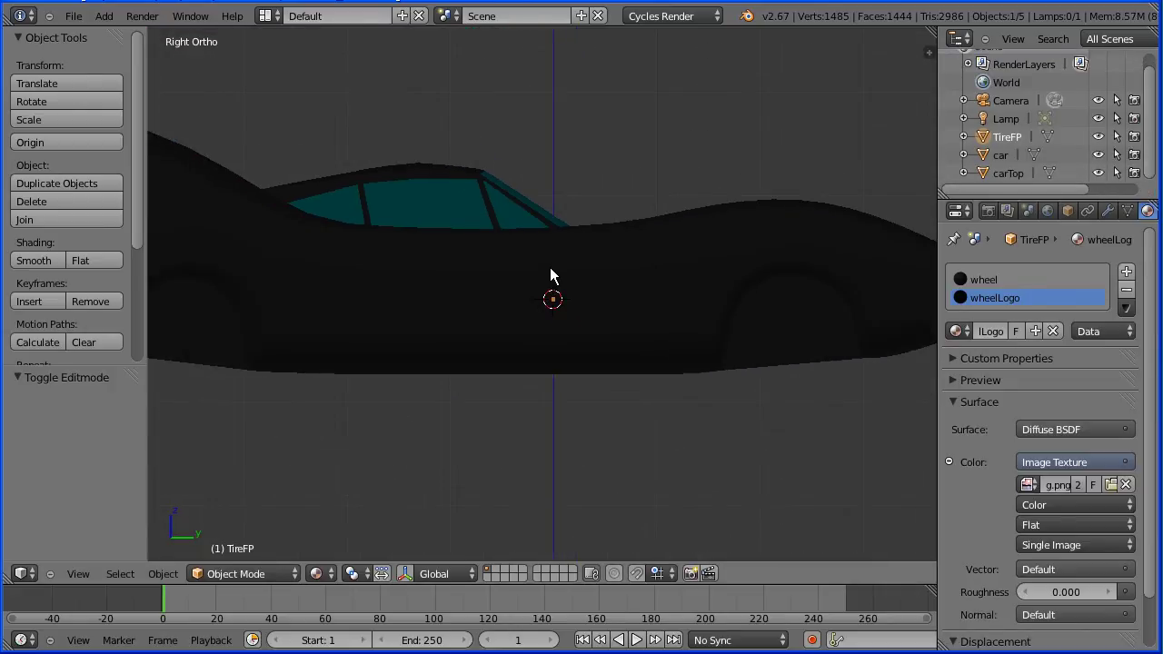
# Switch the viewport to Quad View with Wireframe shading
pyautogui.click(78, 575)
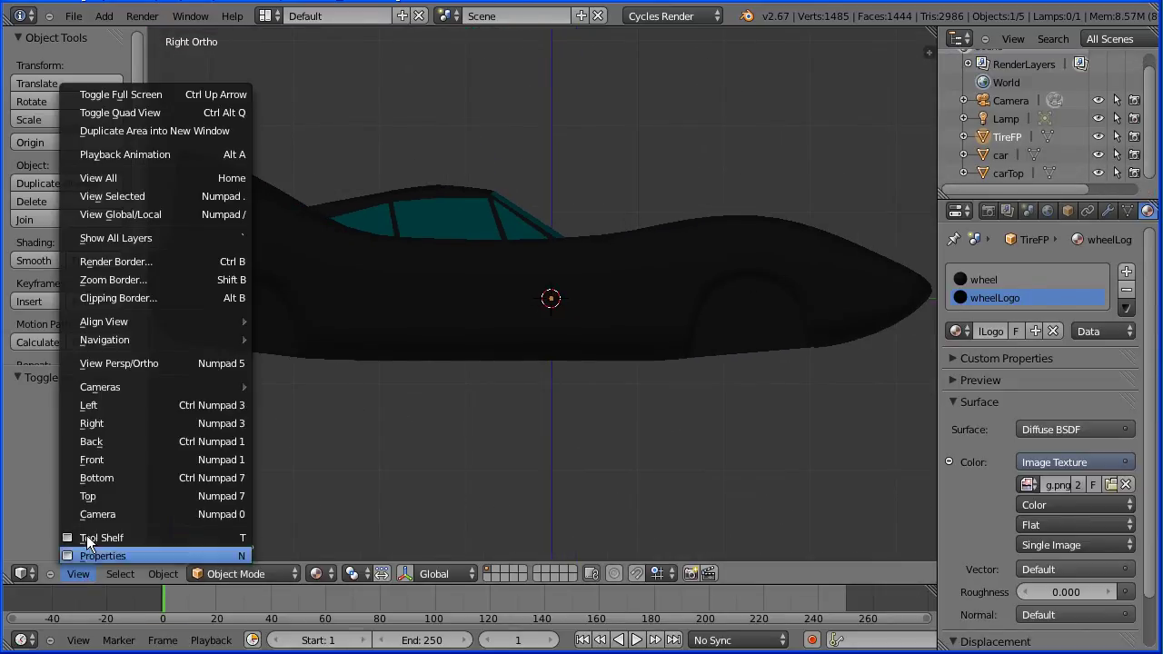
pyautogui.click(146, 119)
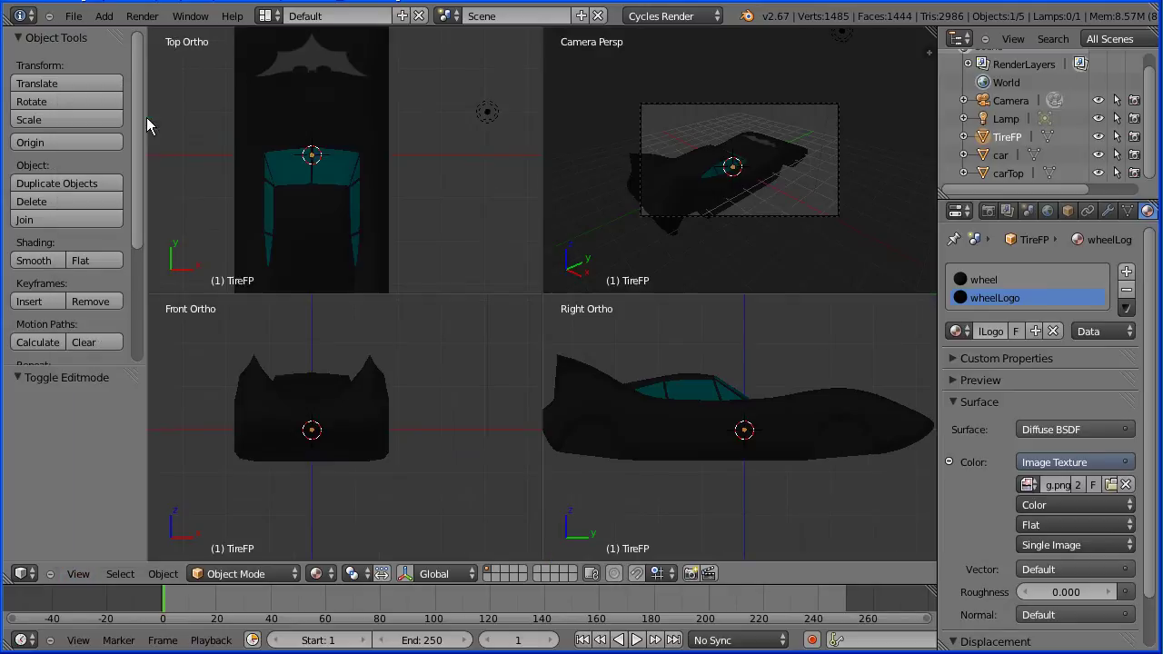
pyautogui.click(316, 574)
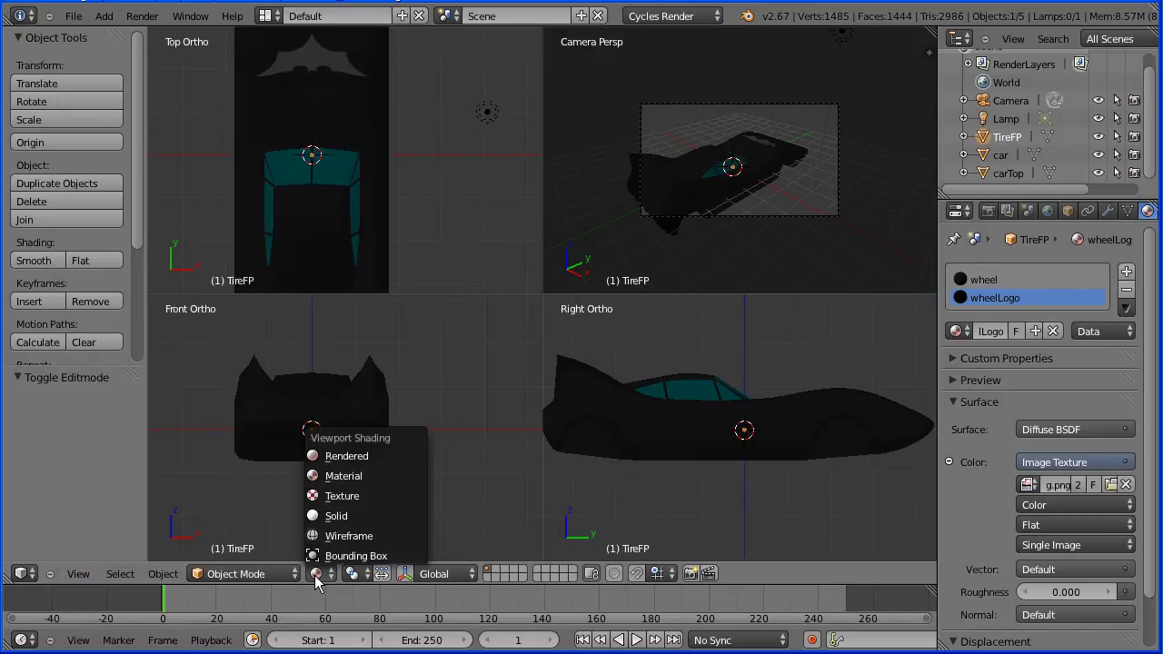
pyautogui.click(384, 536)
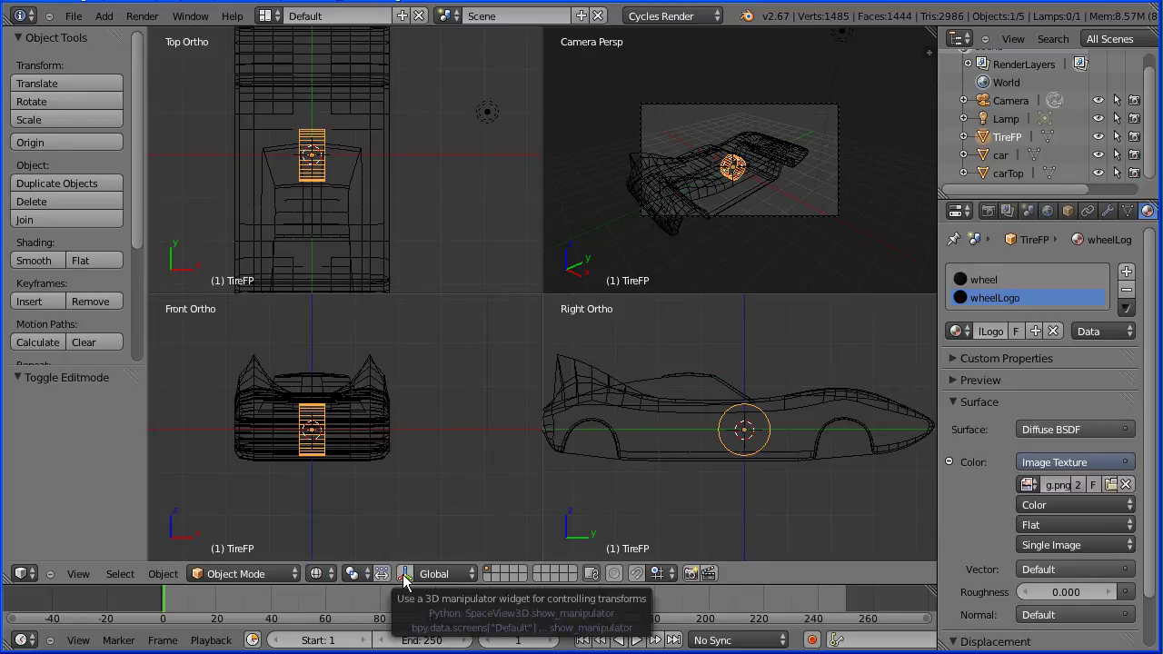
# Drag TireFP with the move manipulator into the front wheel arch
pyautogui.click(404, 574)
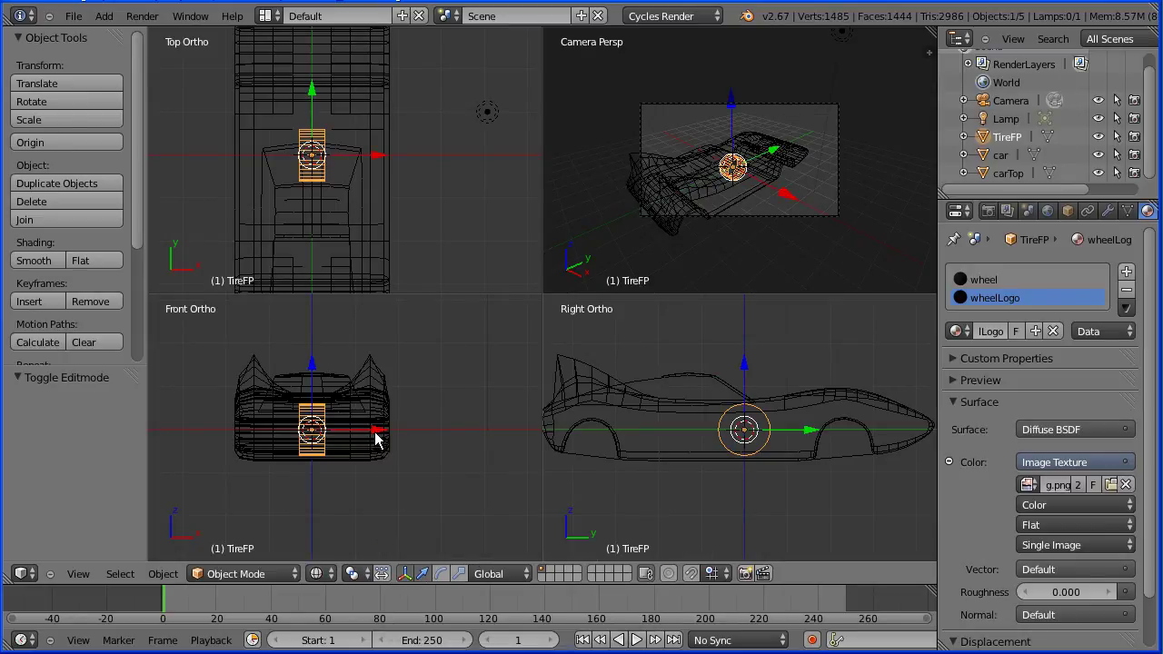
pyautogui.moveTo(377, 440); pyautogui.dragTo(440, 435)
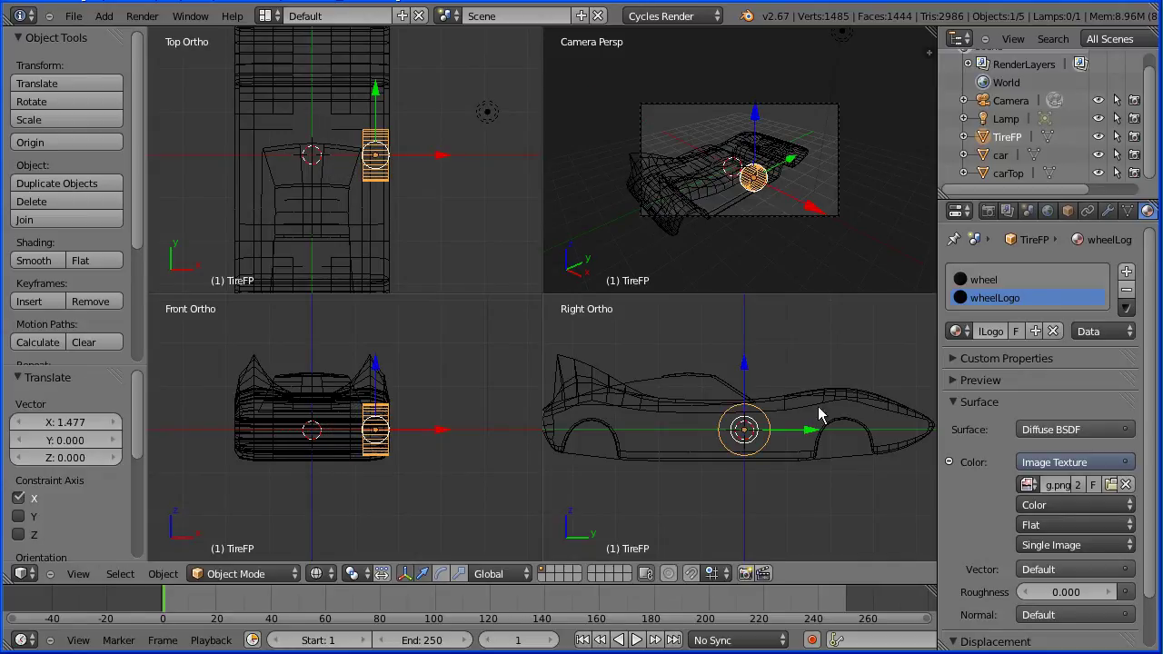
pyautogui.moveTo(813, 436); pyautogui.dragTo(914, 433)
pyautogui.moveTo(852, 382); pyautogui.dragTo(852, 382)
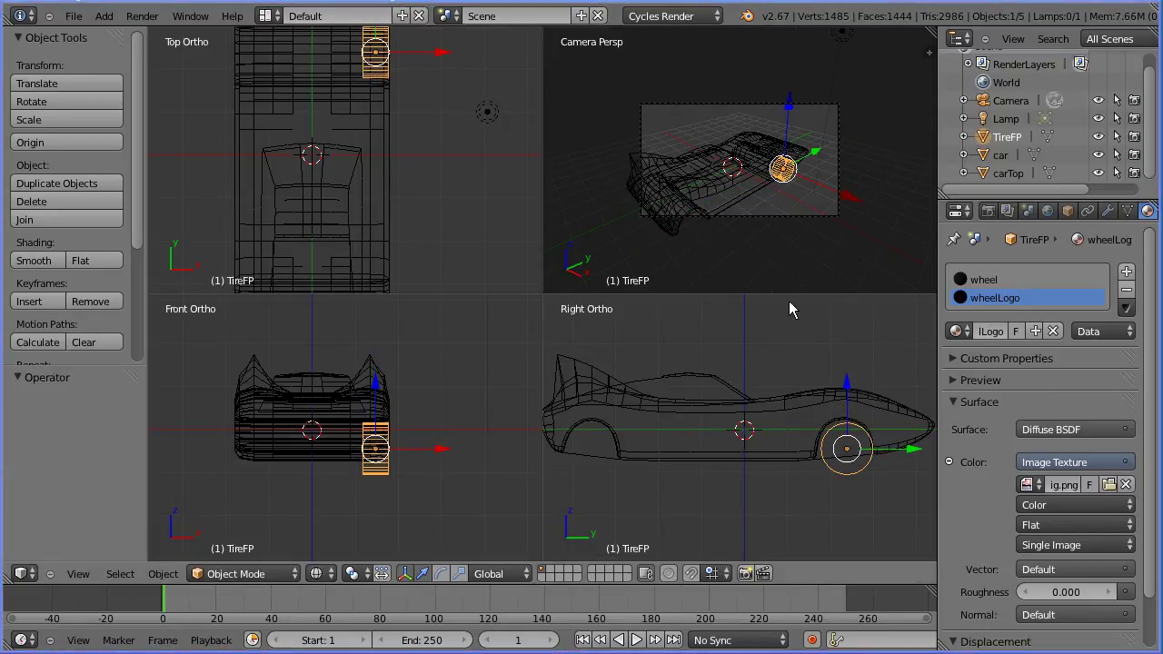
# Set TireFP's location to X 1.5, Y 2.33, Z -0.4 and return to Material shading
pyautogui.click(1068, 211)
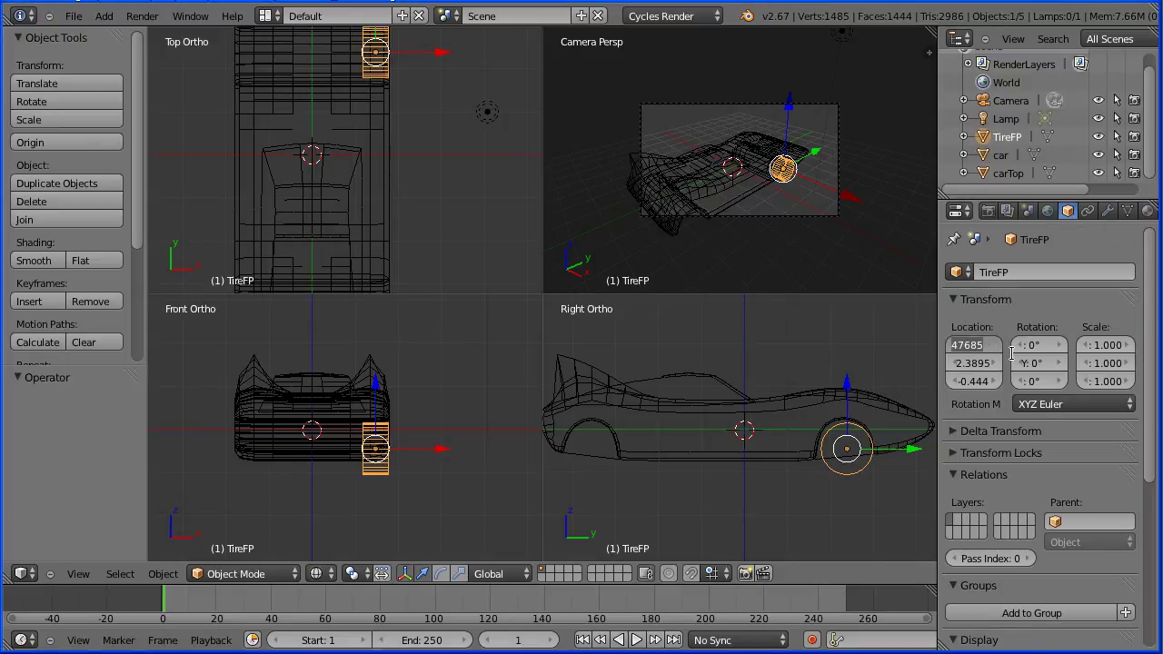
pyautogui.write('1.5')
pyautogui.press('Return')
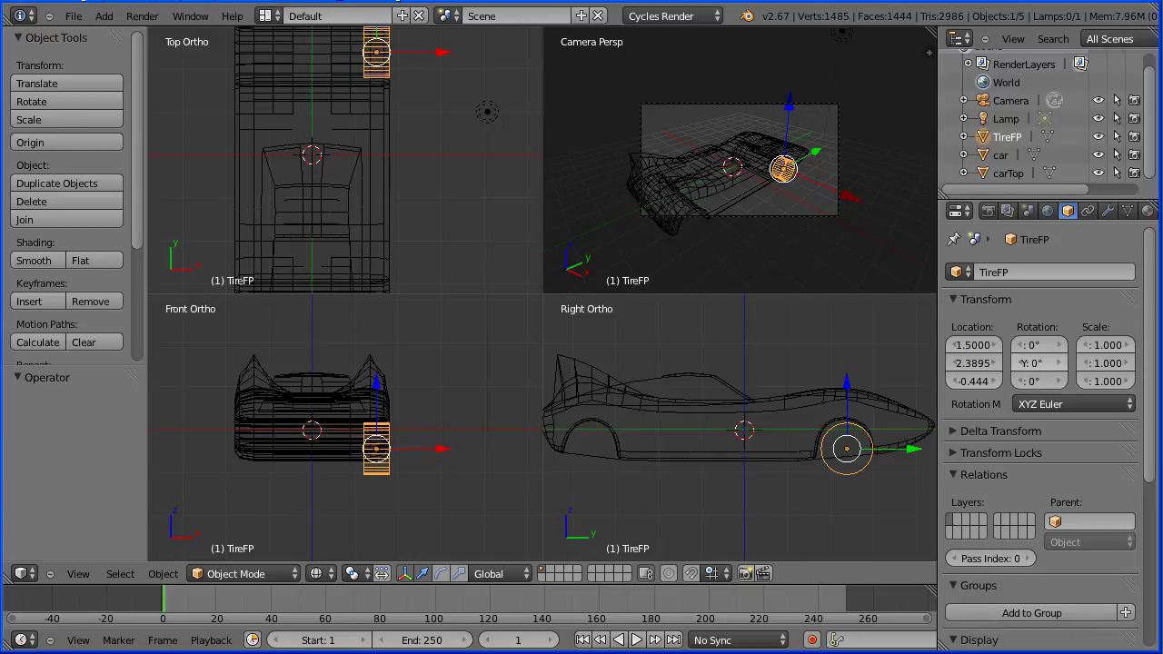
pyautogui.click(981, 364)
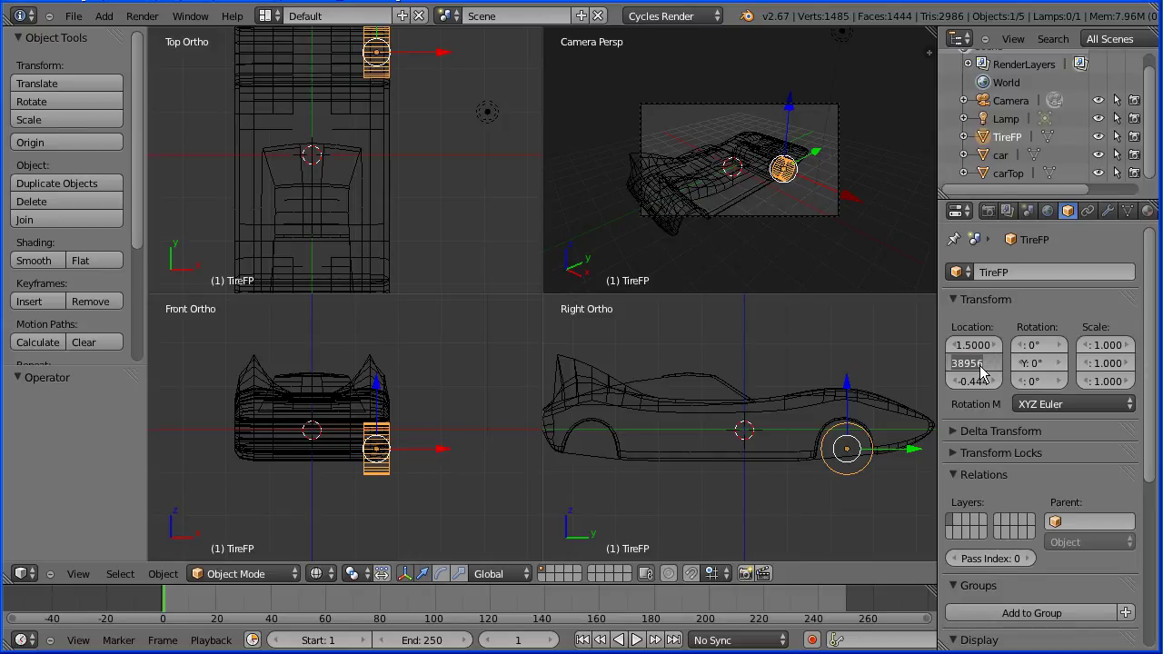
pyautogui.write('2.33')
pyautogui.press('Return')
pyautogui.click(976, 382)
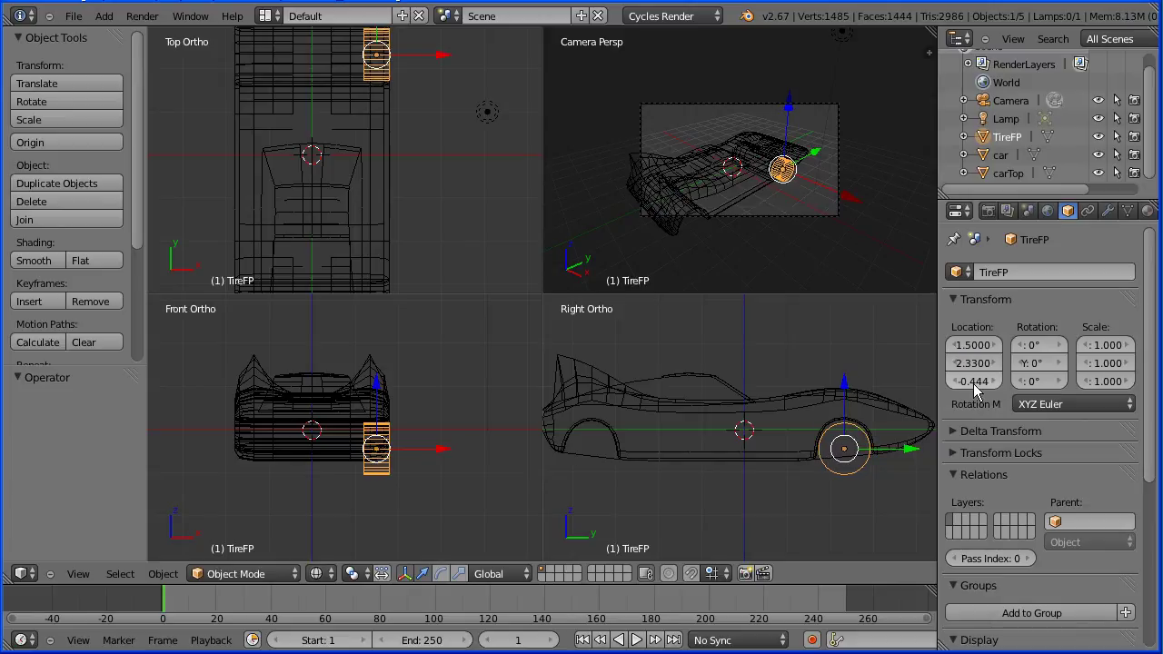
pyautogui.press('BackSpace')
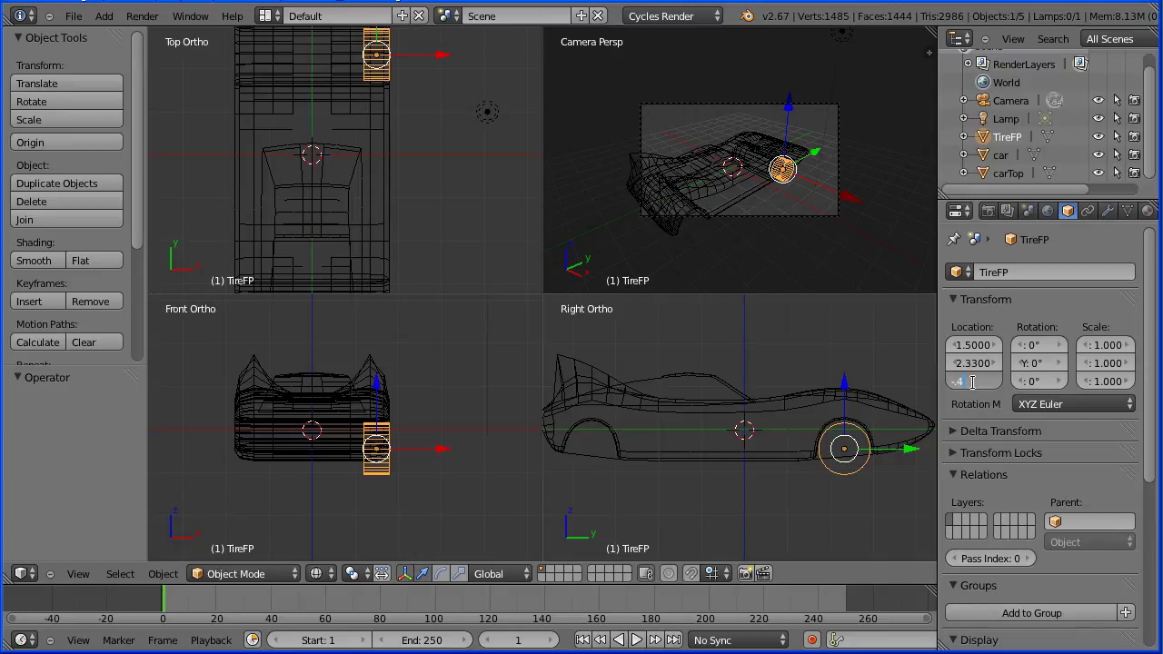
pyautogui.write('-.4')
pyautogui.press('Return')
pyautogui.click(316, 573)
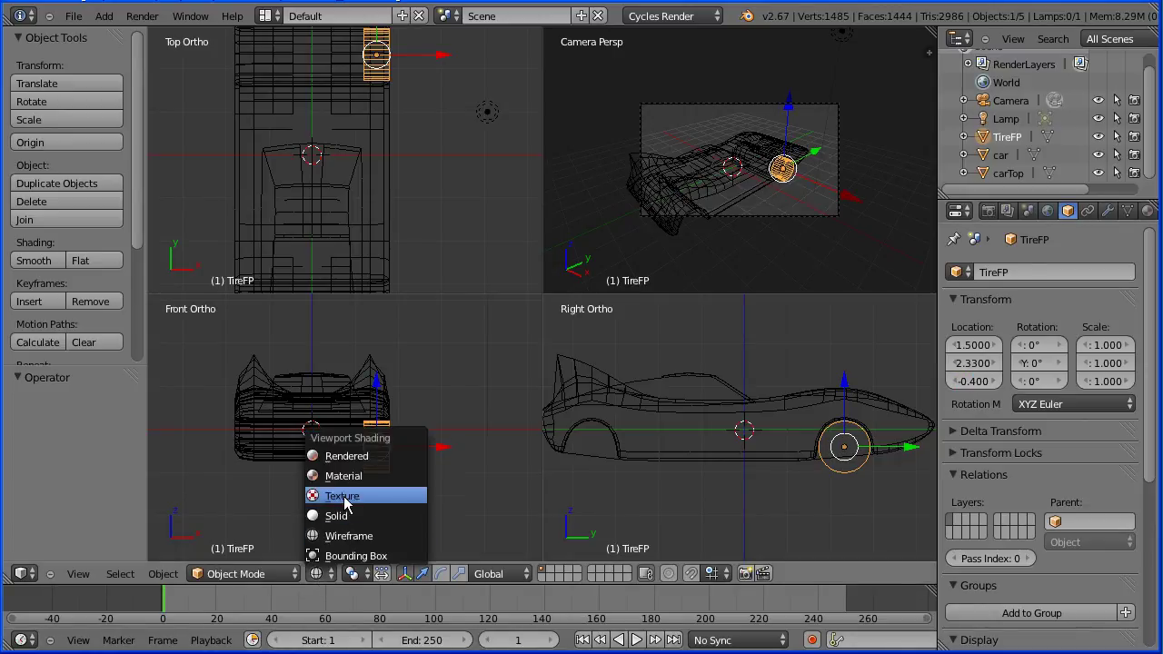
pyautogui.click(383, 483)
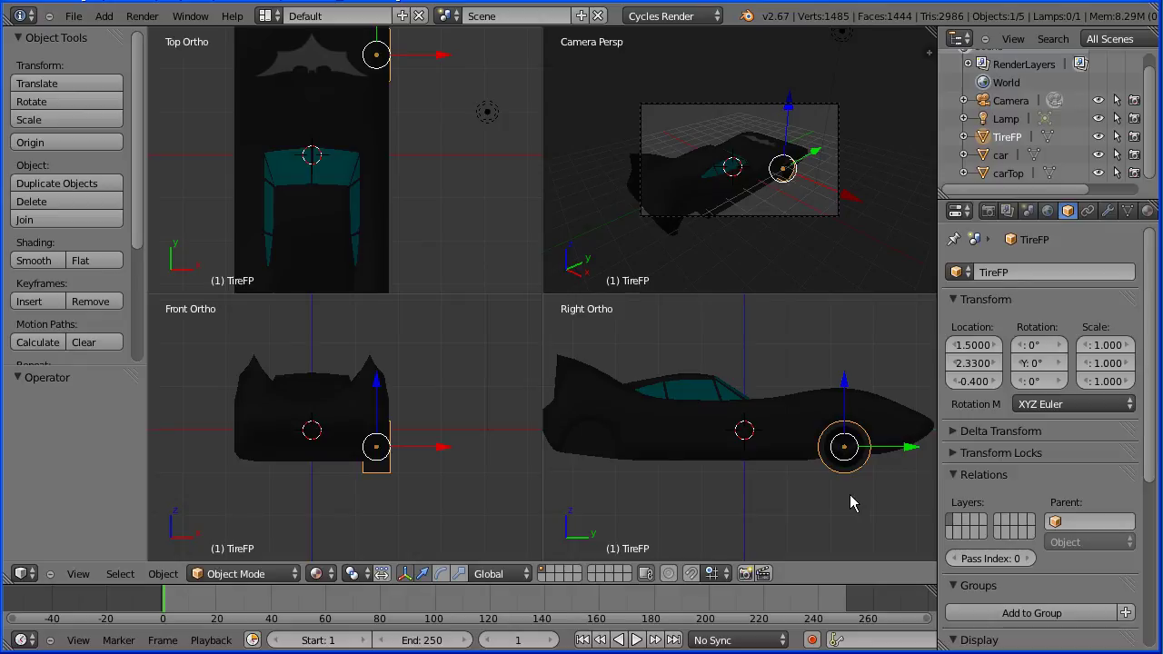
# Duplicate the front wheel and place the copy at Y -3.57 as the rear wheel
pyautogui.hotkey('shift', 'd')
pyautogui.press('Escape')
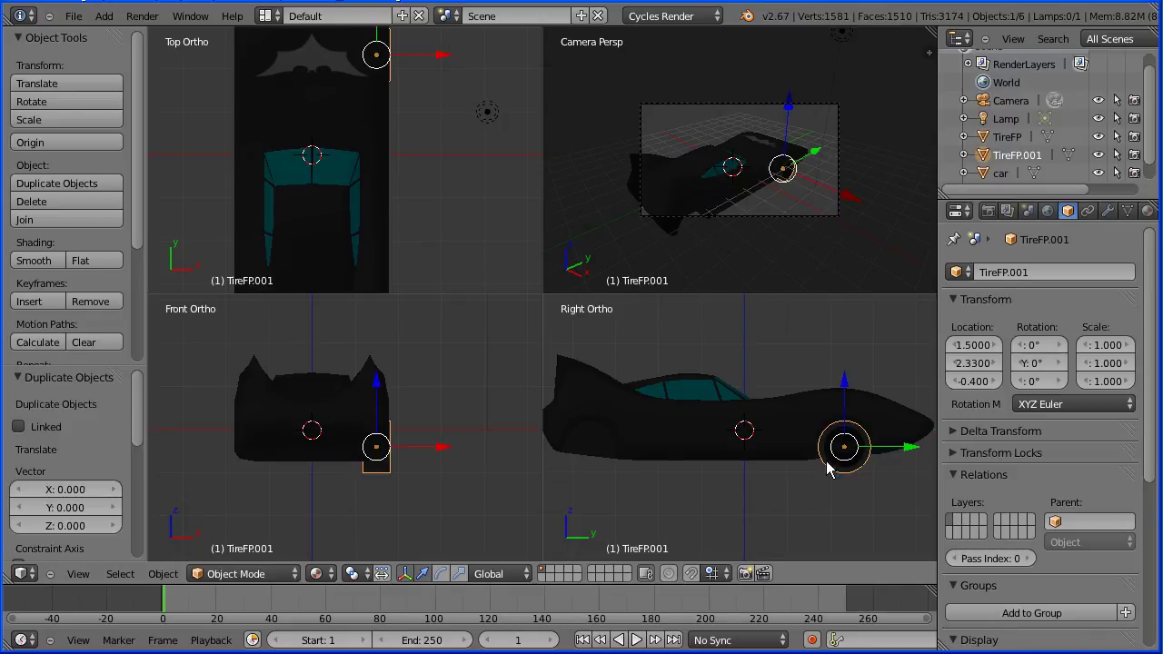
pyautogui.click(974, 362)
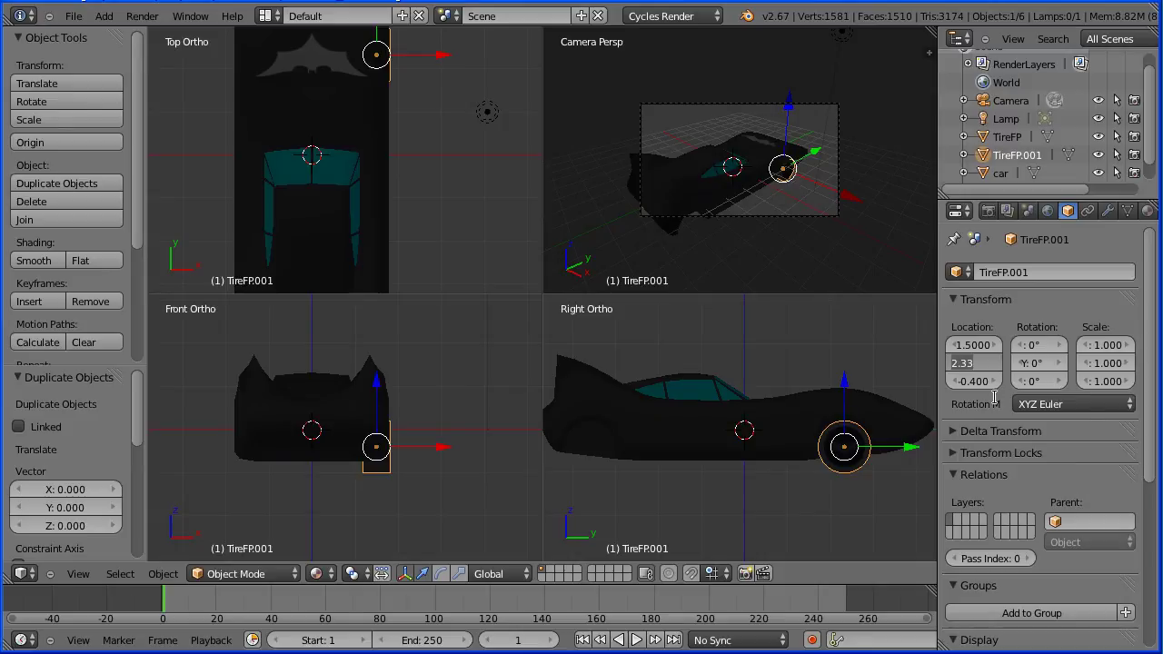
pyautogui.press('BackSpace')
pyautogui.write('-3.57')
pyautogui.press('Return')
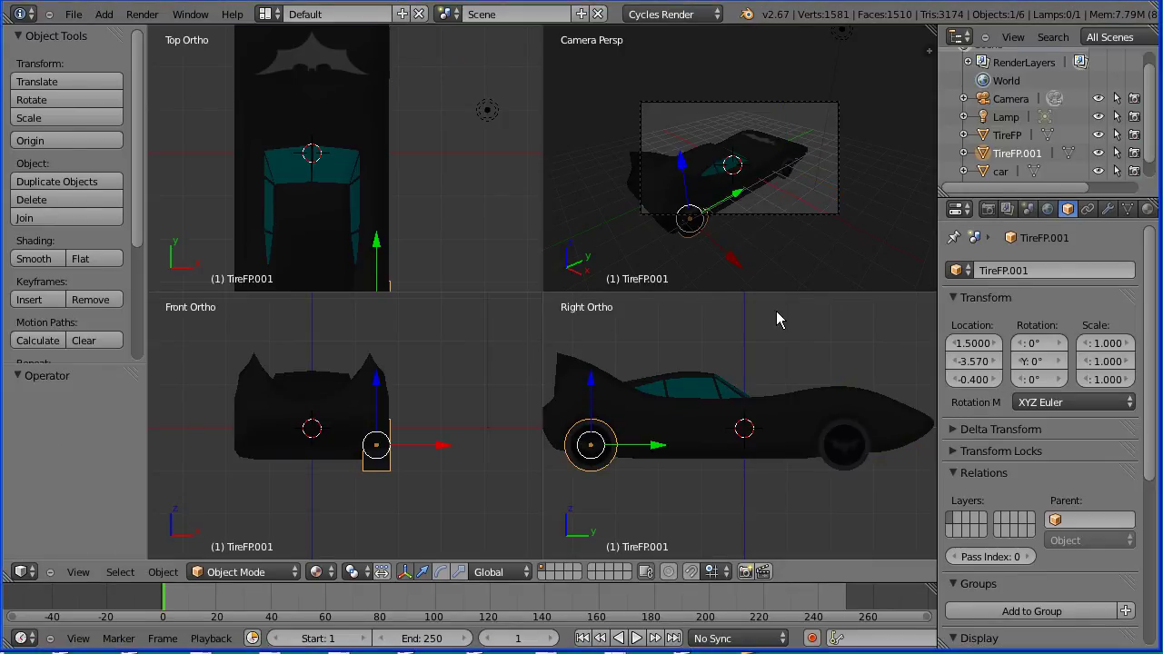
# Duplicate the rear wheel, move it to X -1.5 and rotate it 180° about Z
pyautogui.hotkey('shift', 'd')
pyautogui.press('Escape')
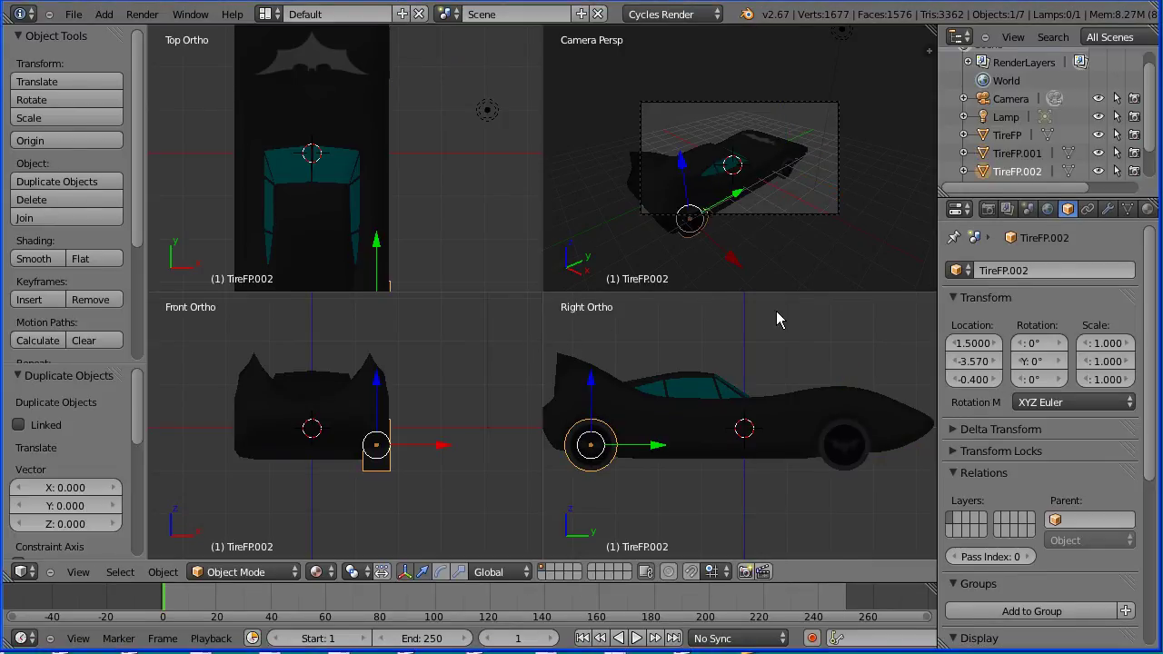
pyautogui.click(974, 346)
pyautogui.write('1.5')
pyautogui.press('Home')
pyautogui.write('-')
pyautogui.press('Return')
pyautogui.moveTo(654, 189); pyautogui.dragTo(830, 211, button='middle')
pyautogui.scroll(2, 832, 225)
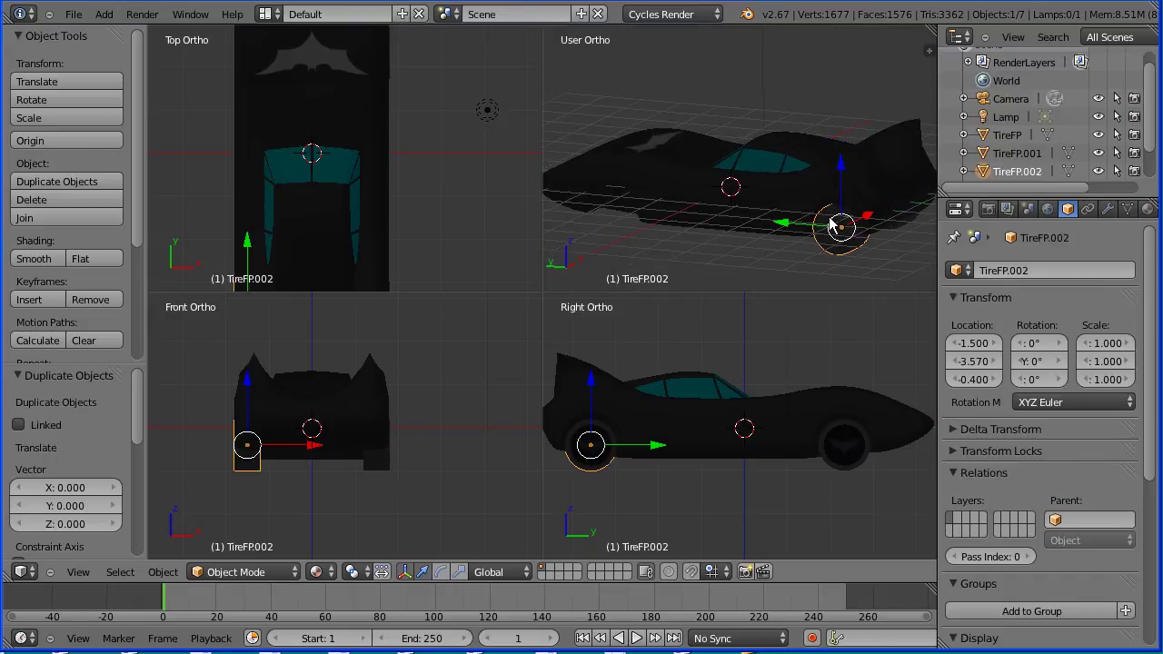
pyautogui.press('r')
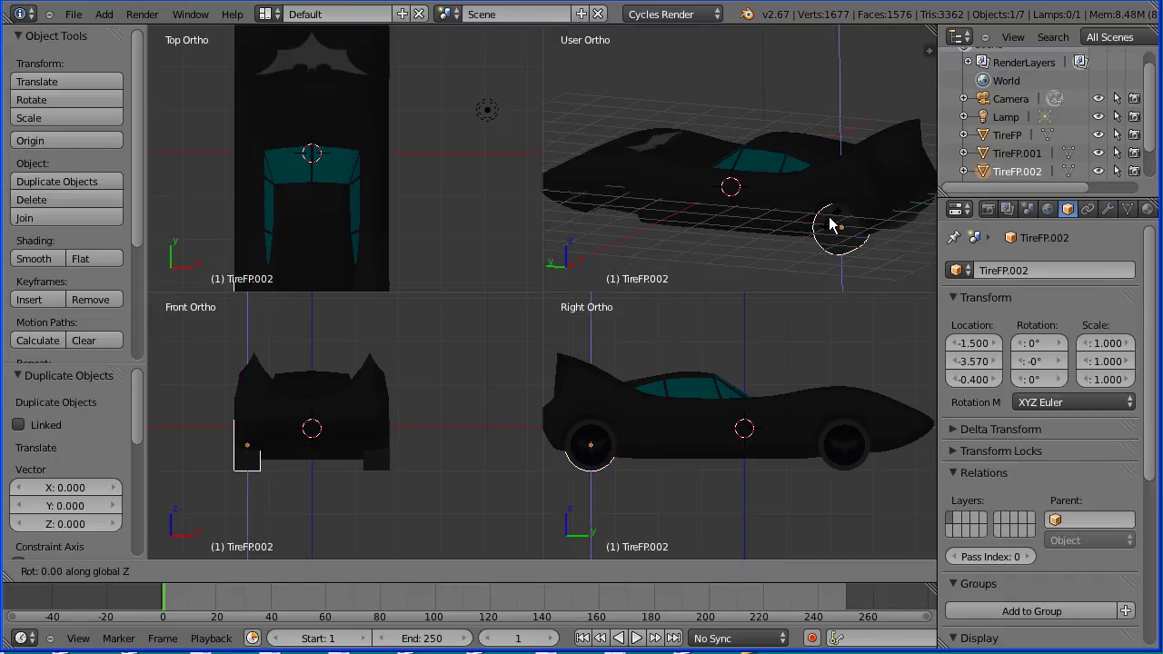
pyautogui.write('180')
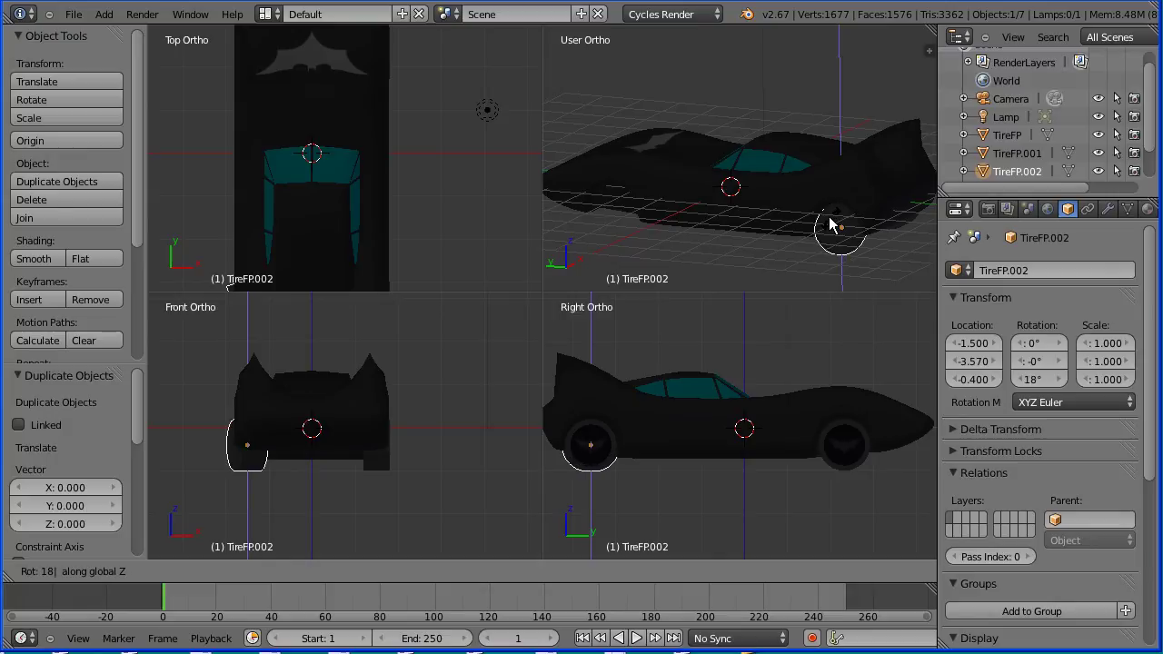
pyautogui.press('Return')
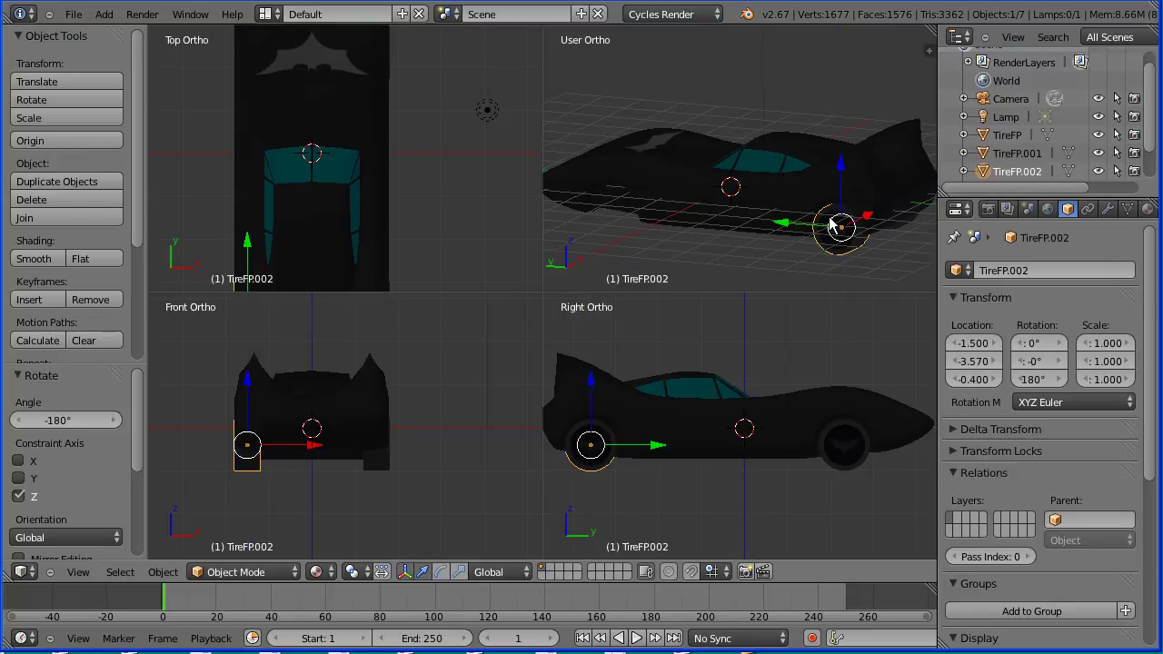
# Duplicate the left rear wheel and move the copy to Y 2.33 for the front-left corner
pyautogui.hotkey('shift', 'd')
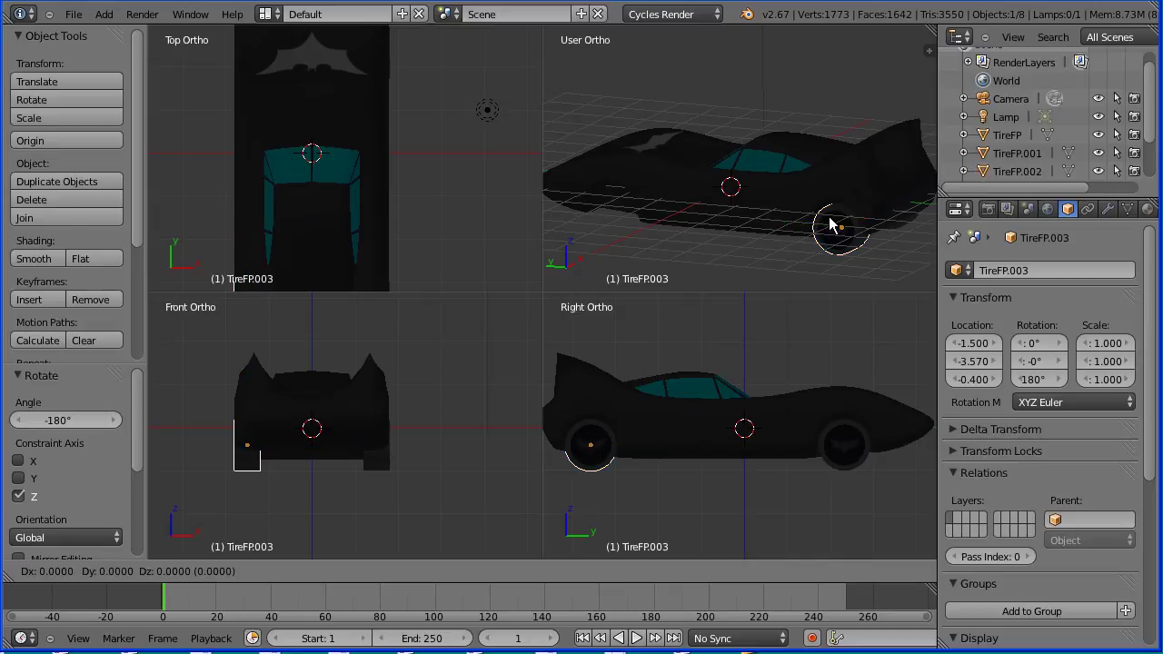
pyautogui.press('Escape')
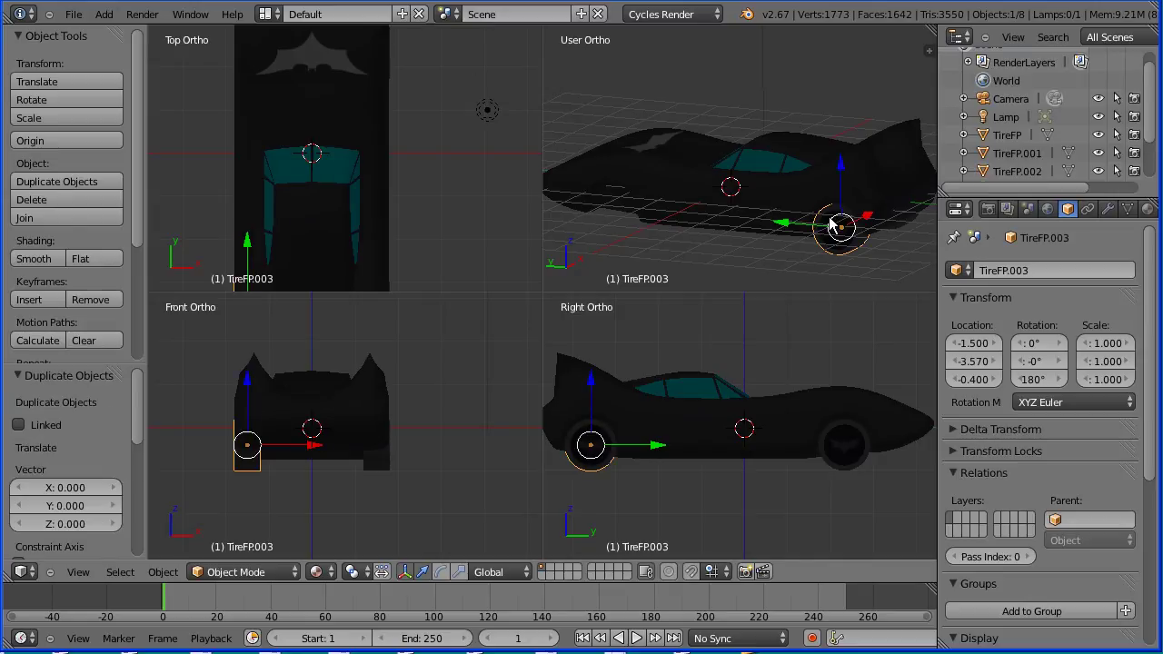
pyautogui.click(994, 363)
pyautogui.write('2.')
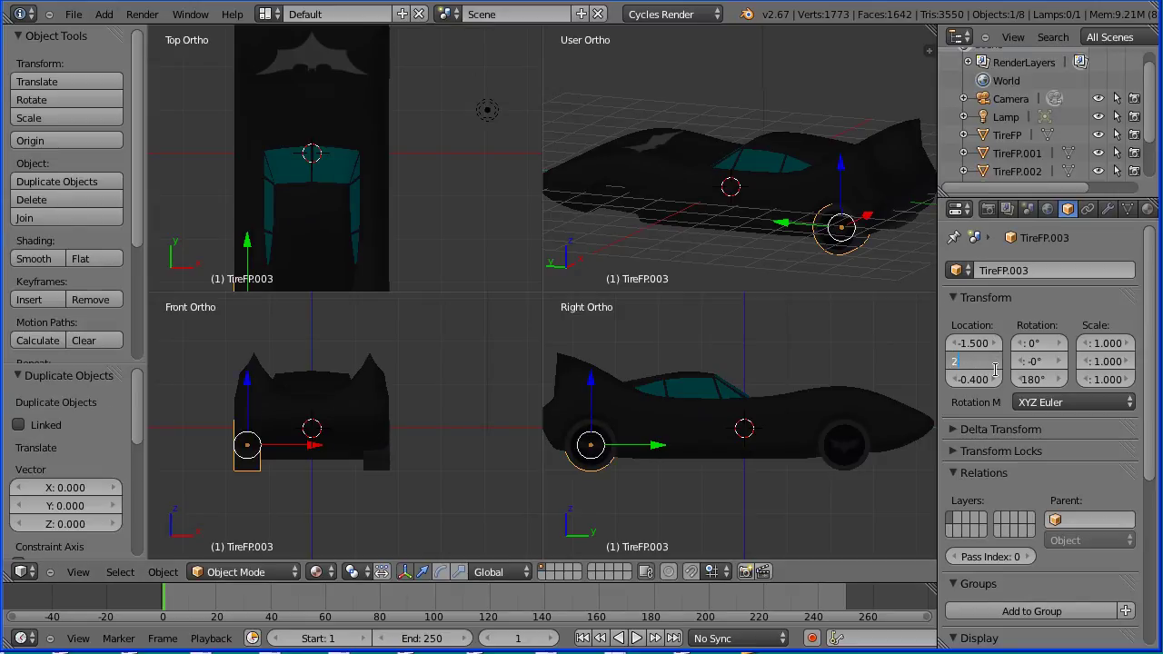
pyautogui.write('33')
pyautogui.press('Return')
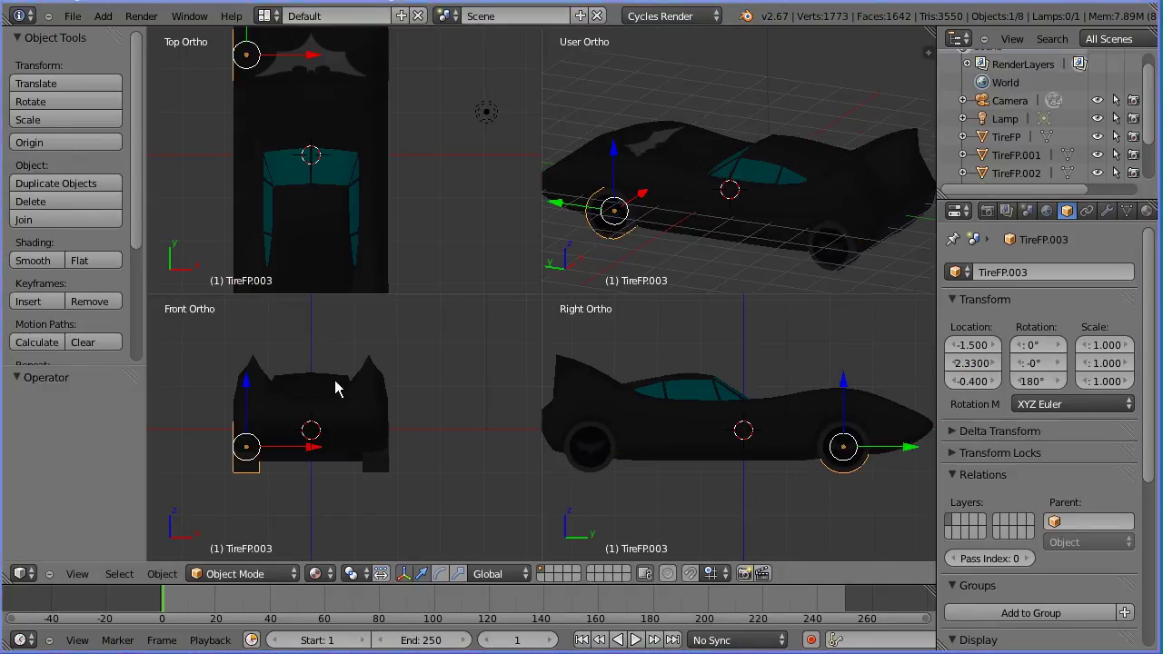
# Leave quad view for one full-size viewport and orbit to an angled front-side view of the car
pyautogui.click(80, 571)
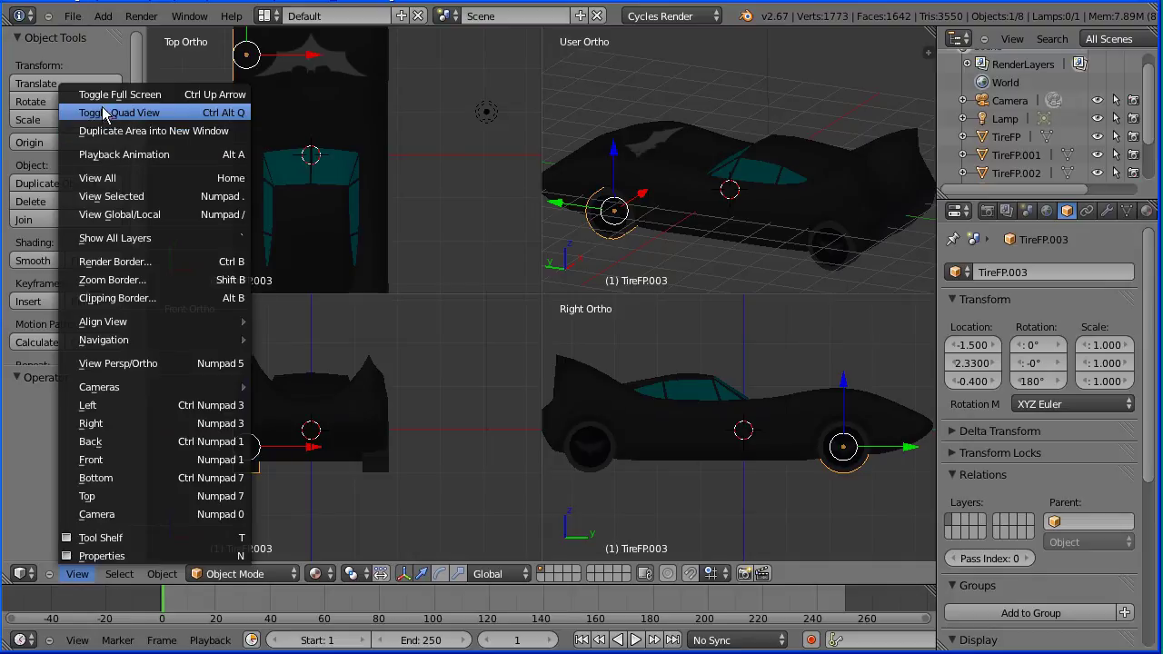
pyautogui.click(193, 119)
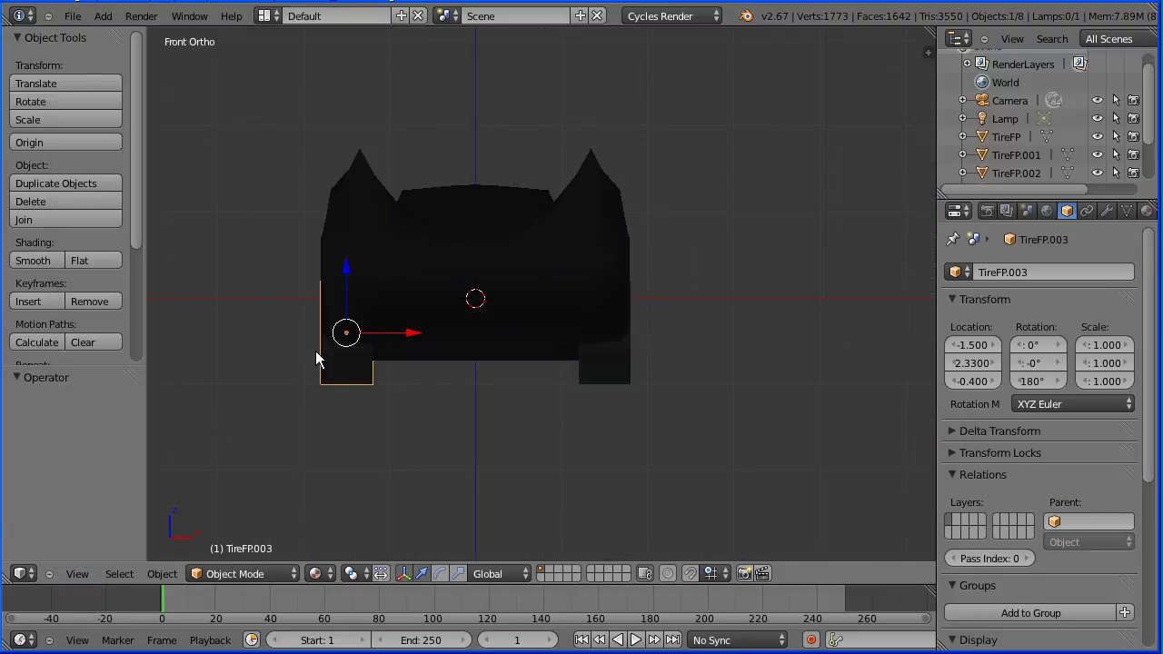
pyautogui.moveTo(318, 355); pyautogui.dragTo(673, 382, button='middle')
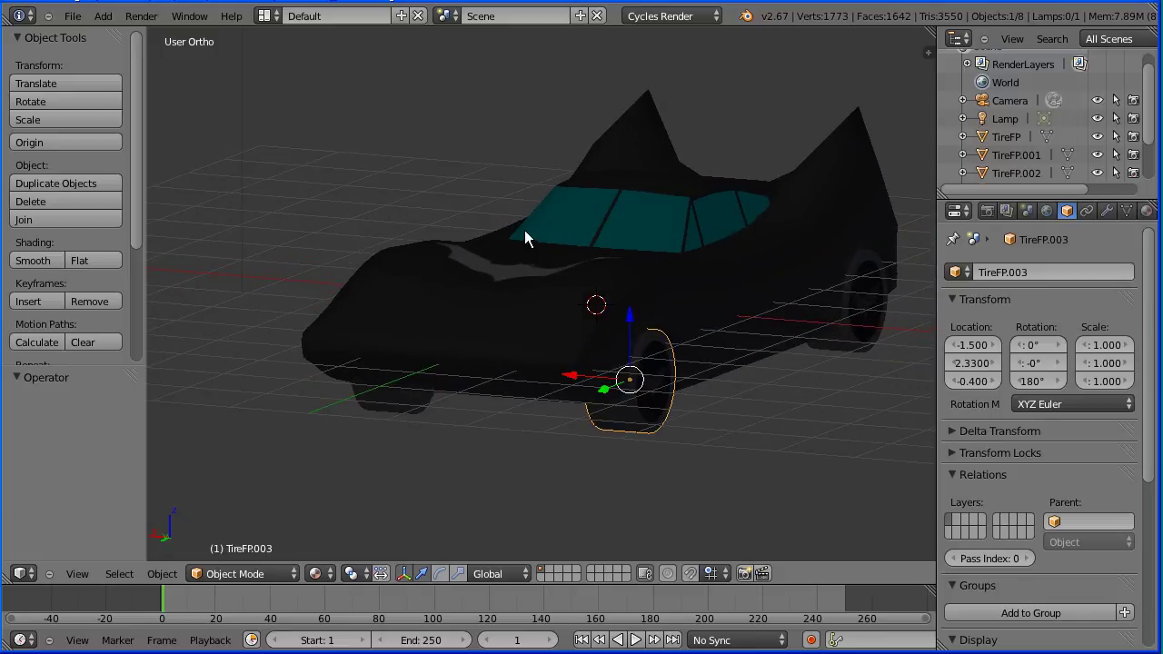